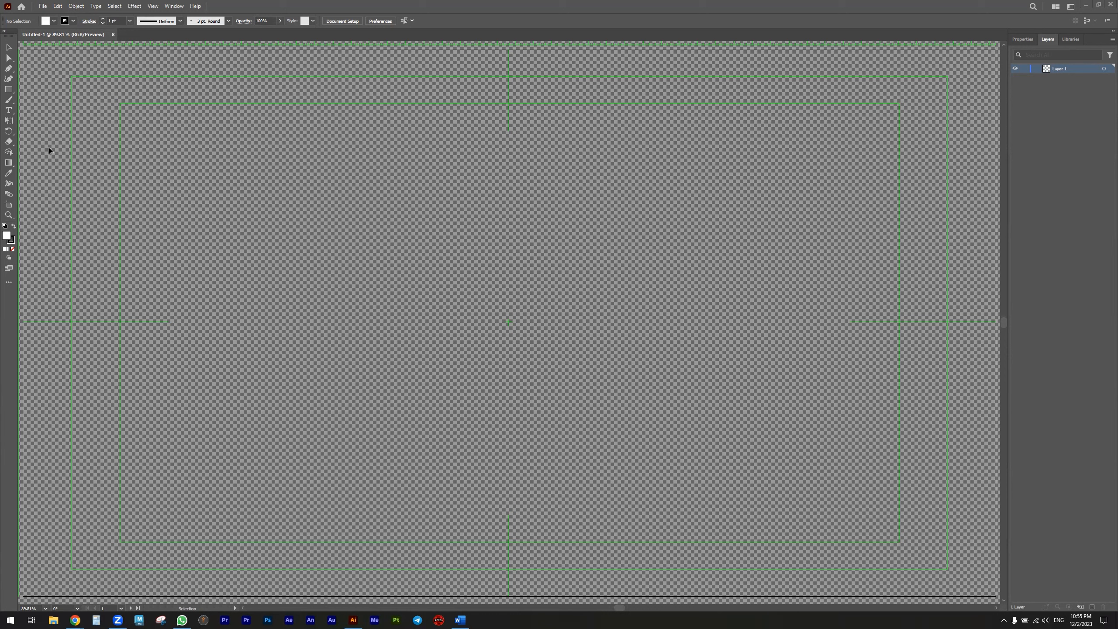
# Draw a circle about 411 px in diameter in the upper-left part of the artboard with the Ellipse tool
pyautogui.click(9, 90)
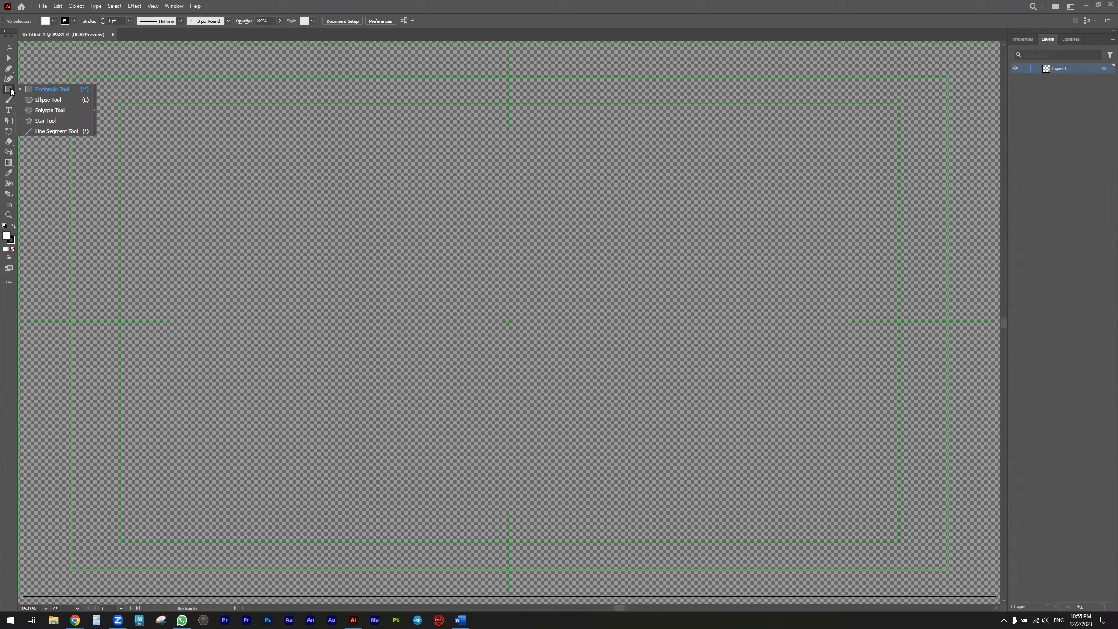
pyautogui.click(59, 100)
pyautogui.moveTo(347, 218); pyautogui.dragTo(445, 319)
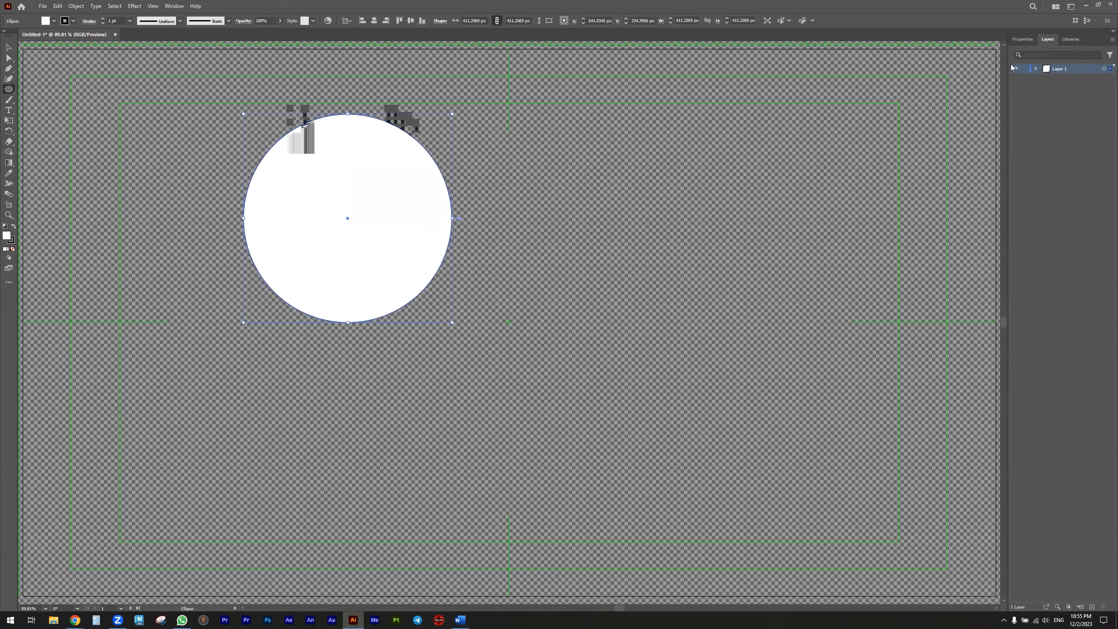
# Fill the circle with the dark brown gradient swatch
pyautogui.click(1023, 41)
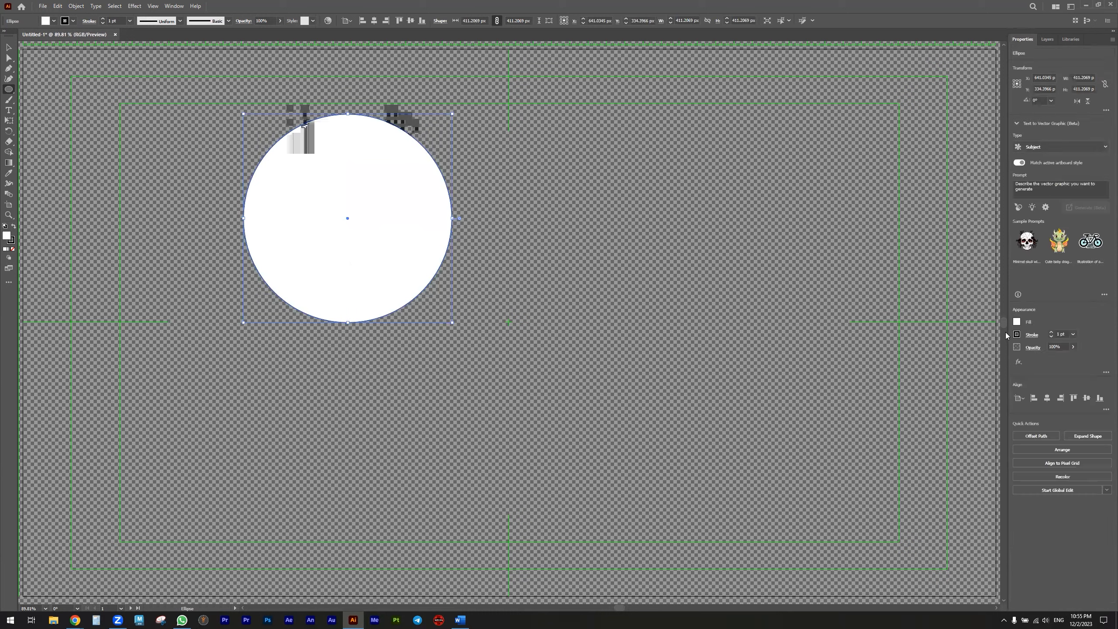
pyautogui.click(1017, 322)
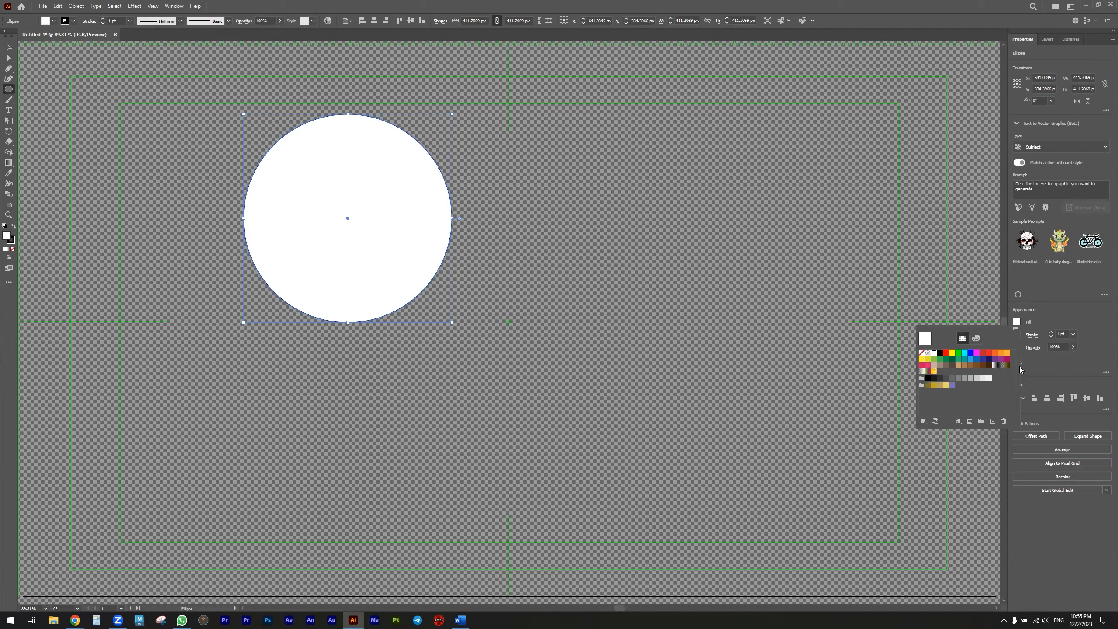
pyautogui.click(1007, 365)
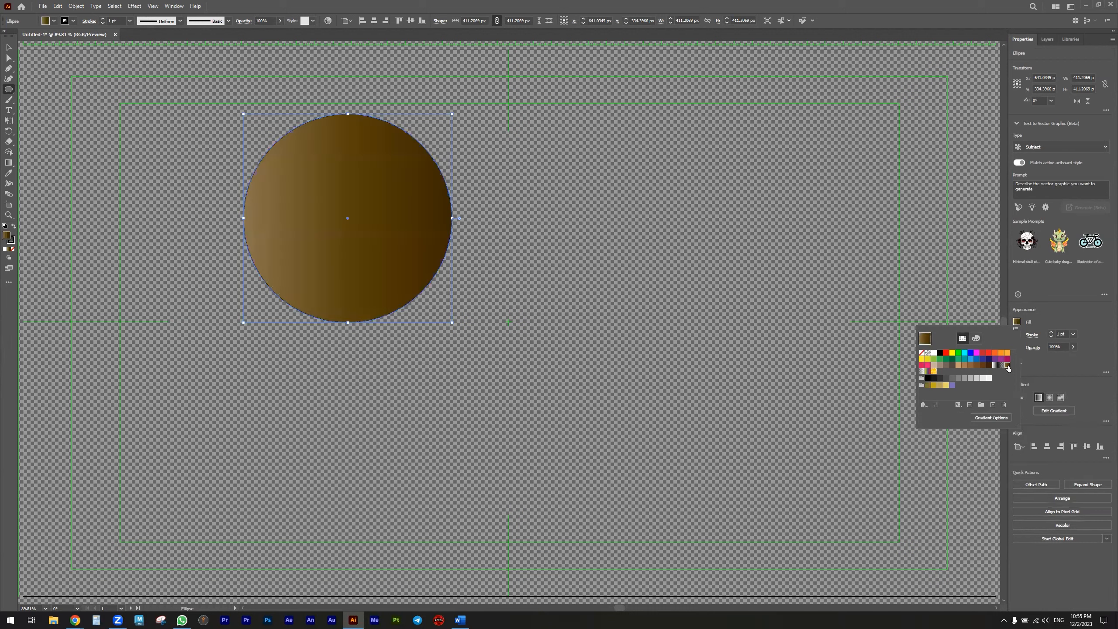
# Recolour the circle's three gradient stops to light blue, medium blue and dark navy, in that order
pyautogui.click(995, 418)
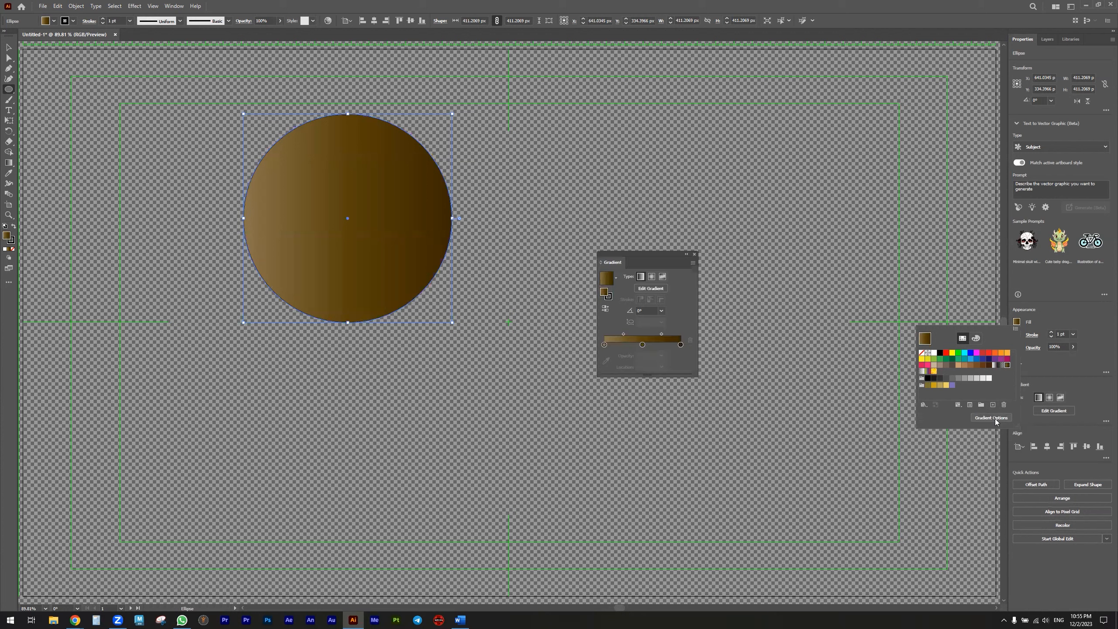
pyautogui.doubleClick(604, 345)
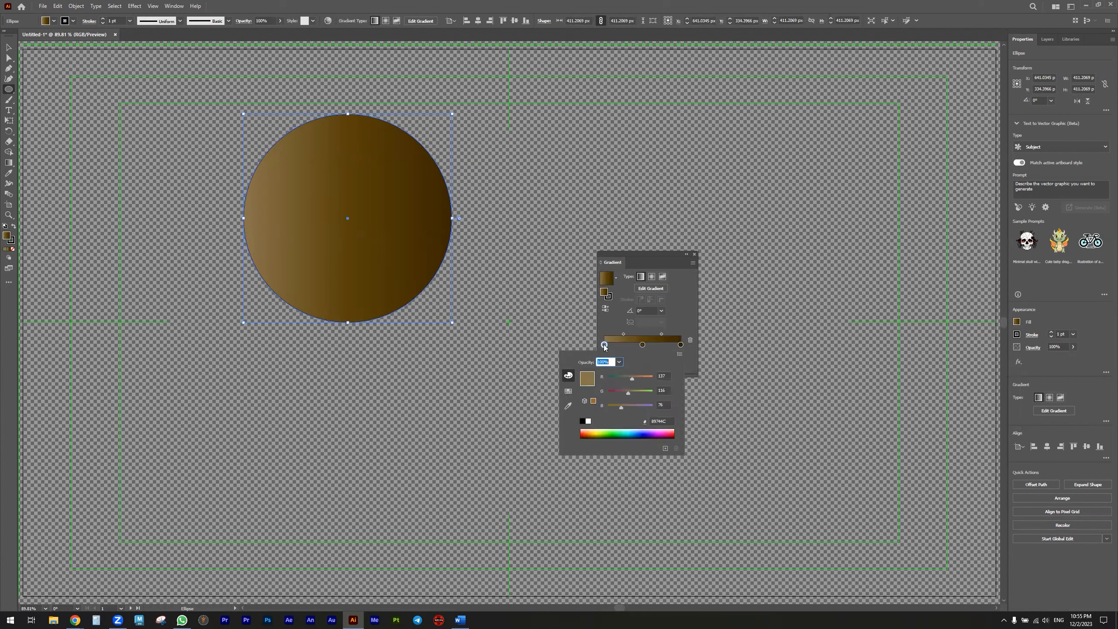
pyautogui.click(568, 391)
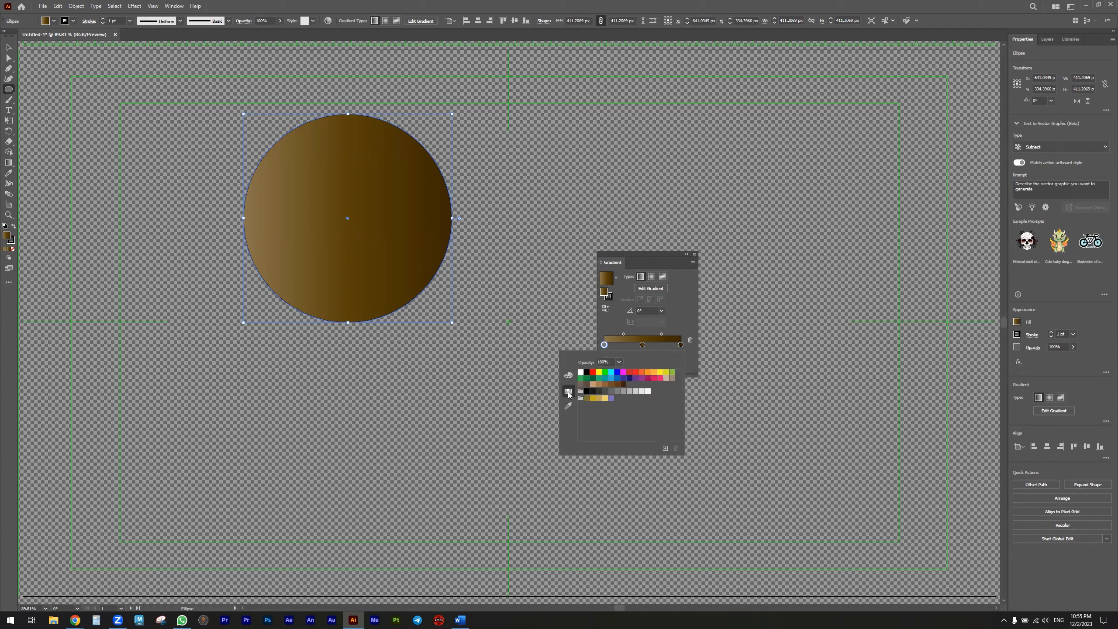
pyautogui.click(612, 379)
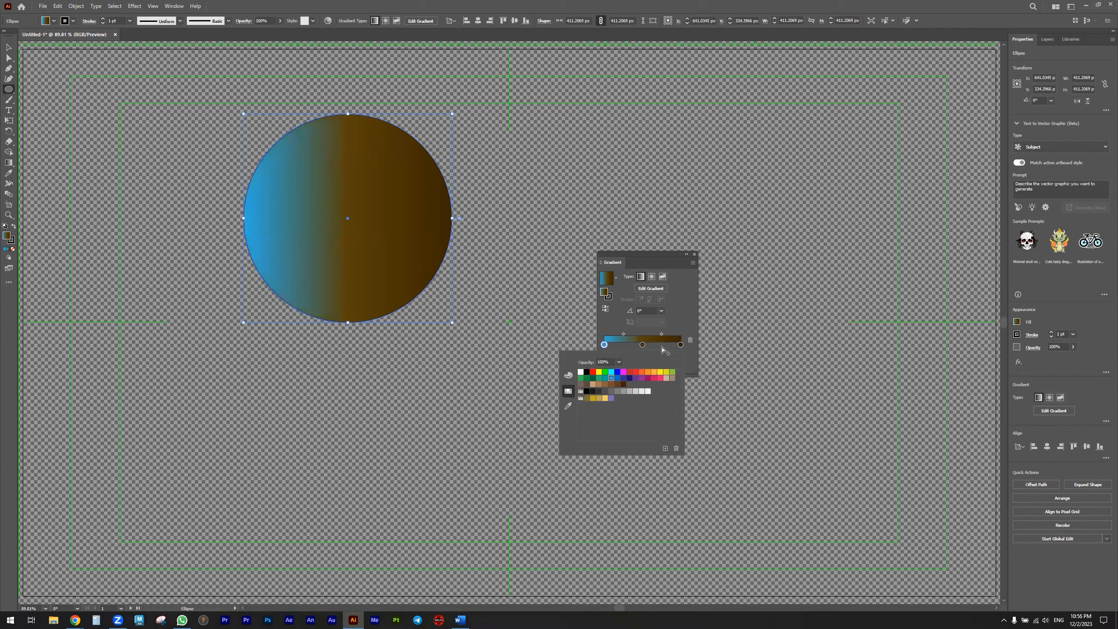
pyautogui.doubleClick(642, 345)
pyautogui.doubleClick(680, 345)
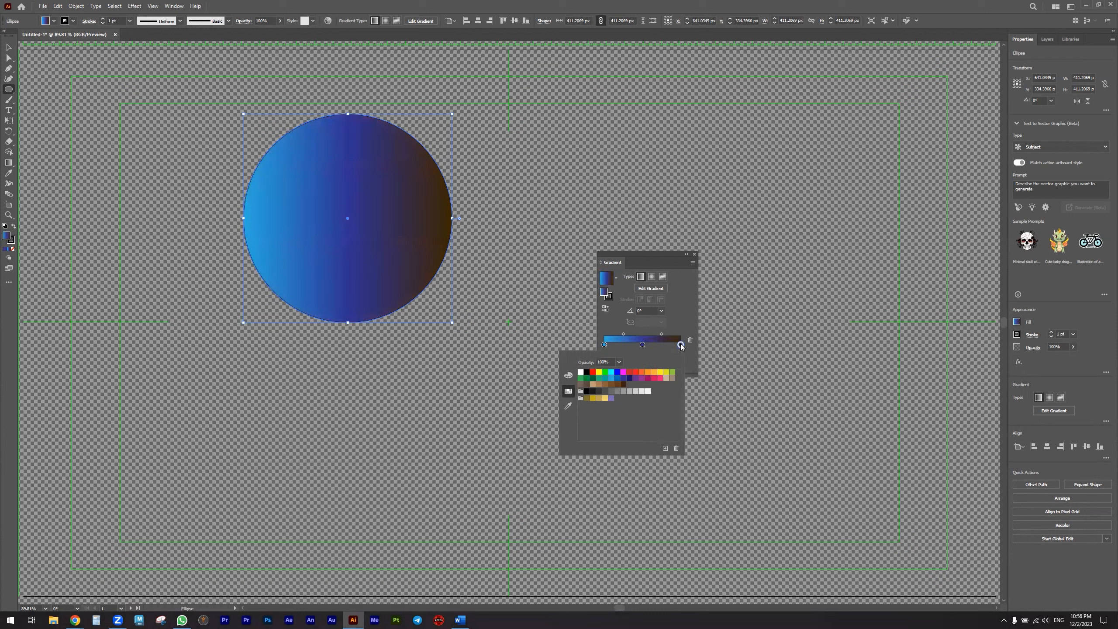
pyautogui.click(629, 380)
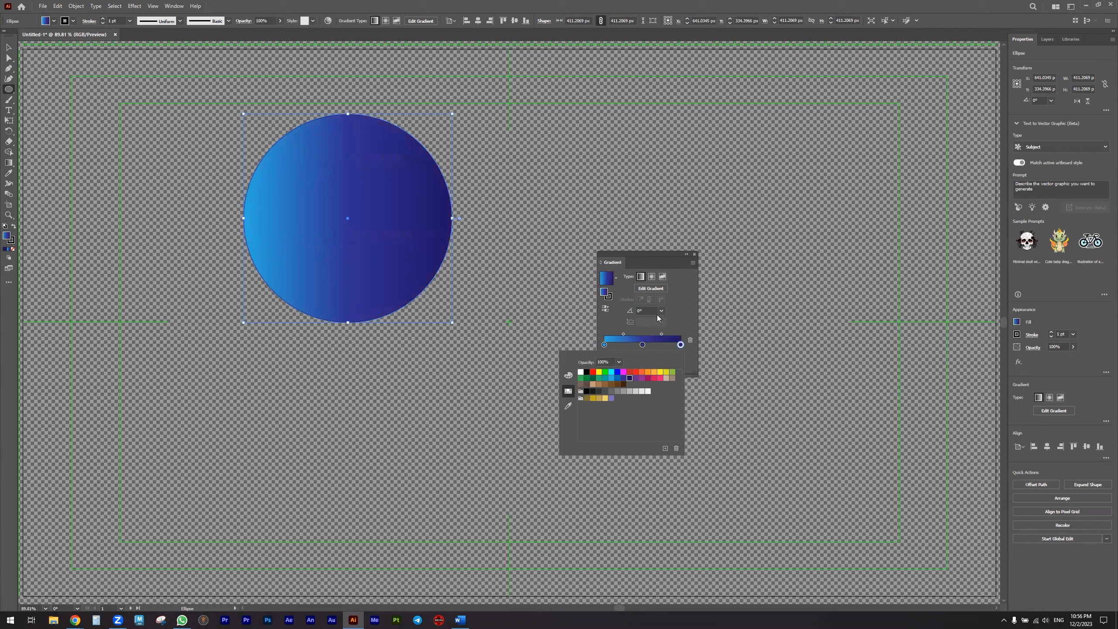
pyautogui.click(683, 305)
# Make the circle's gradient radial and shift its outer midpoint slightly toward the middle colour stop
pyautogui.click(652, 276)
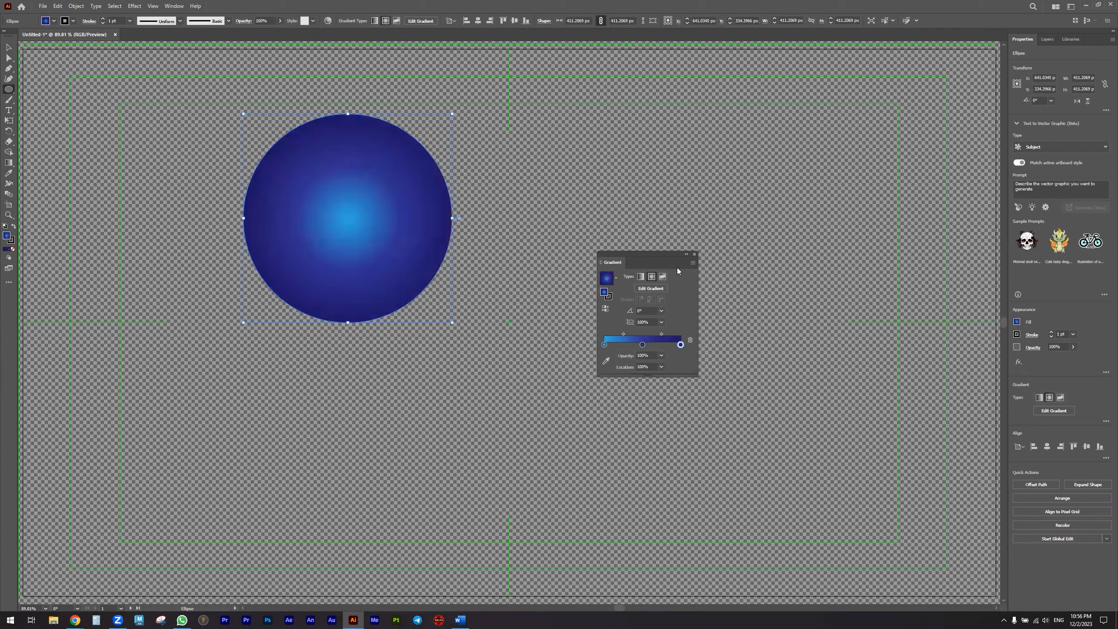
pyautogui.moveTo(661, 335)
pyautogui.mouseDown()
pyautogui.moveTo(672, 335)
pyautogui.moveTo(653, 333)
pyautogui.mouseUp()
pyautogui.click(695, 255)
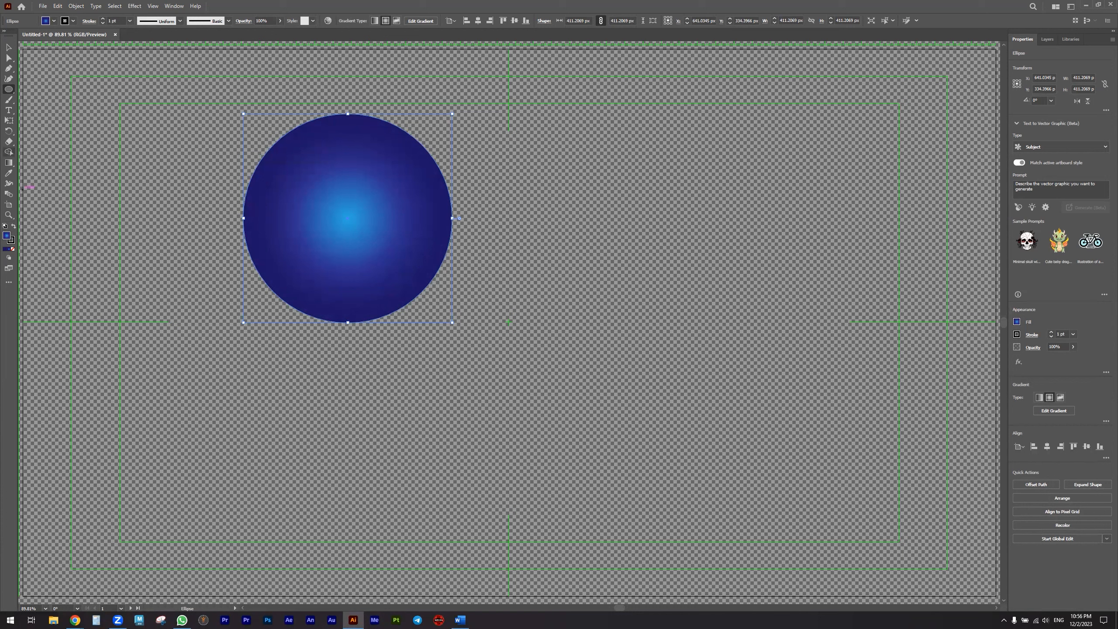
pyautogui.click(83, 175)
pyautogui.click(554, 336)
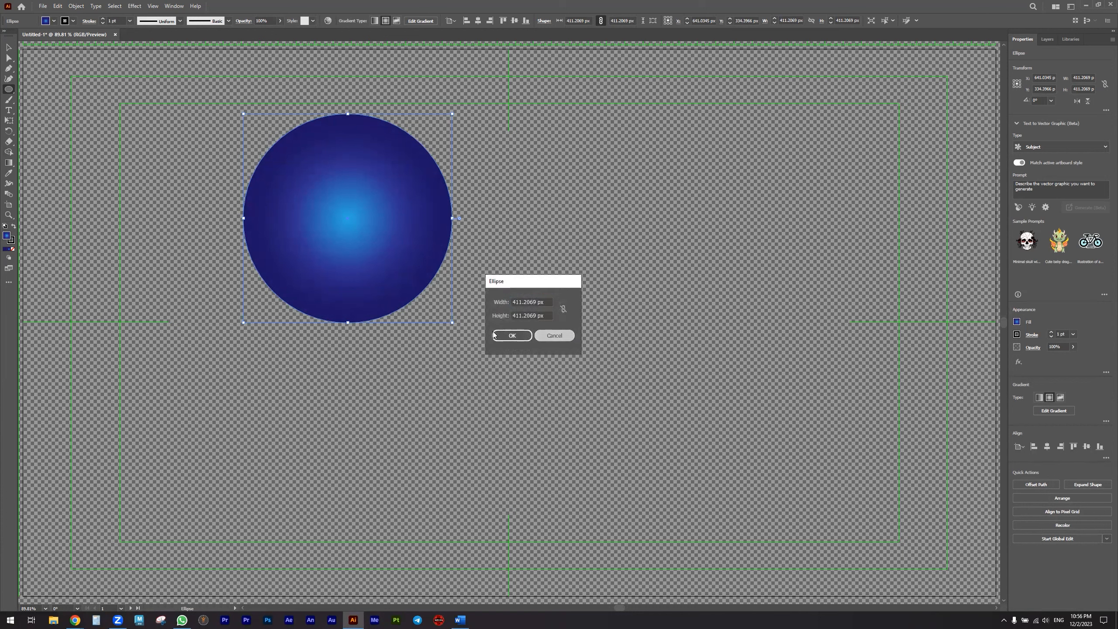
# Add the letter "A" as point text beside the circle
pyautogui.press('t')
pyautogui.click(173, 183)
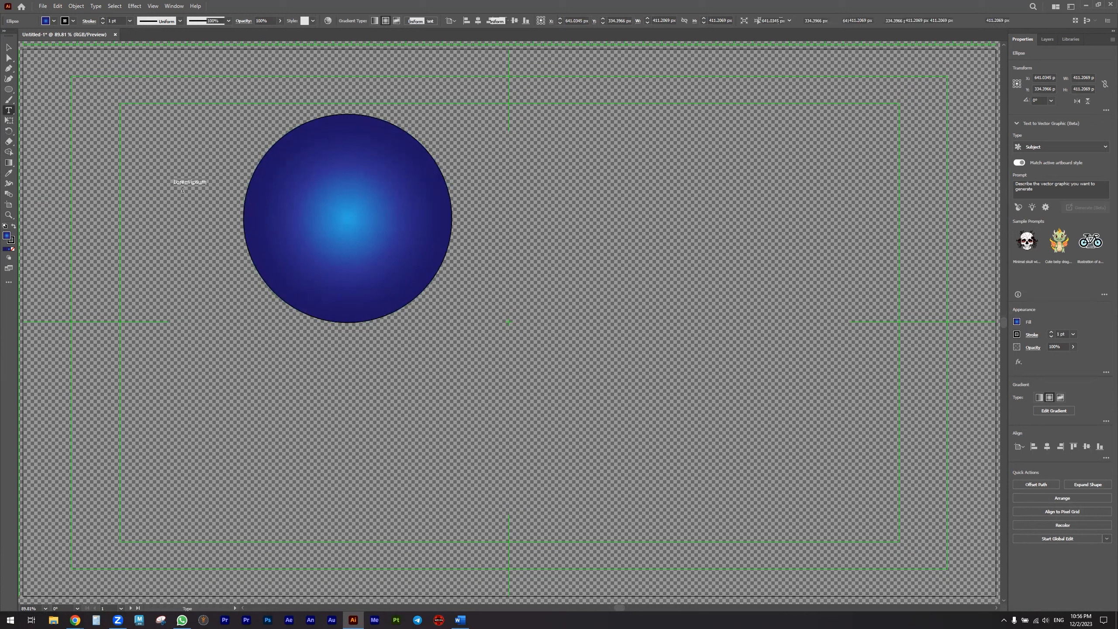
pyautogui.write('A')
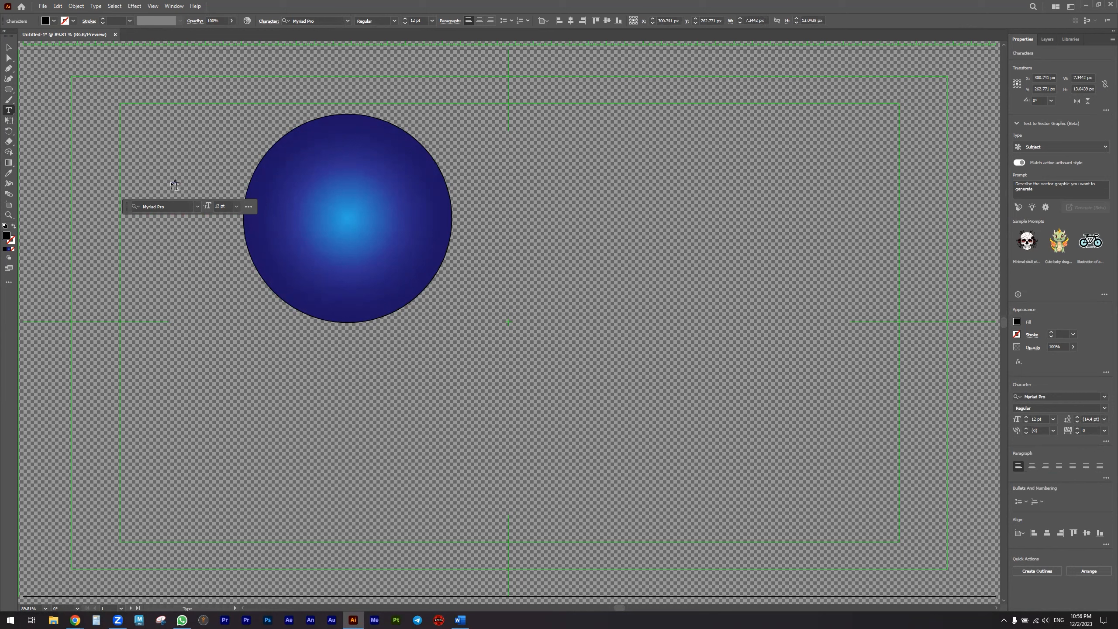
pyautogui.press('BackSpace')
pyautogui.write('A')
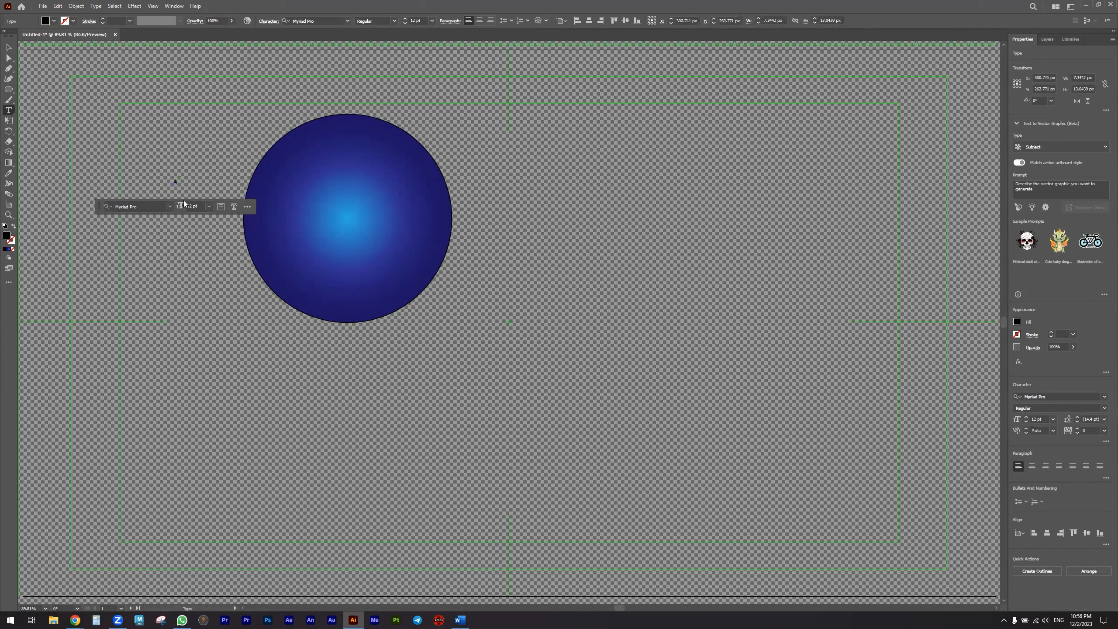
pyautogui.write('v')
# Set the letter's font size to 300 pt and move it onto the centre of the circle
pyautogui.doubleClick(175, 182)
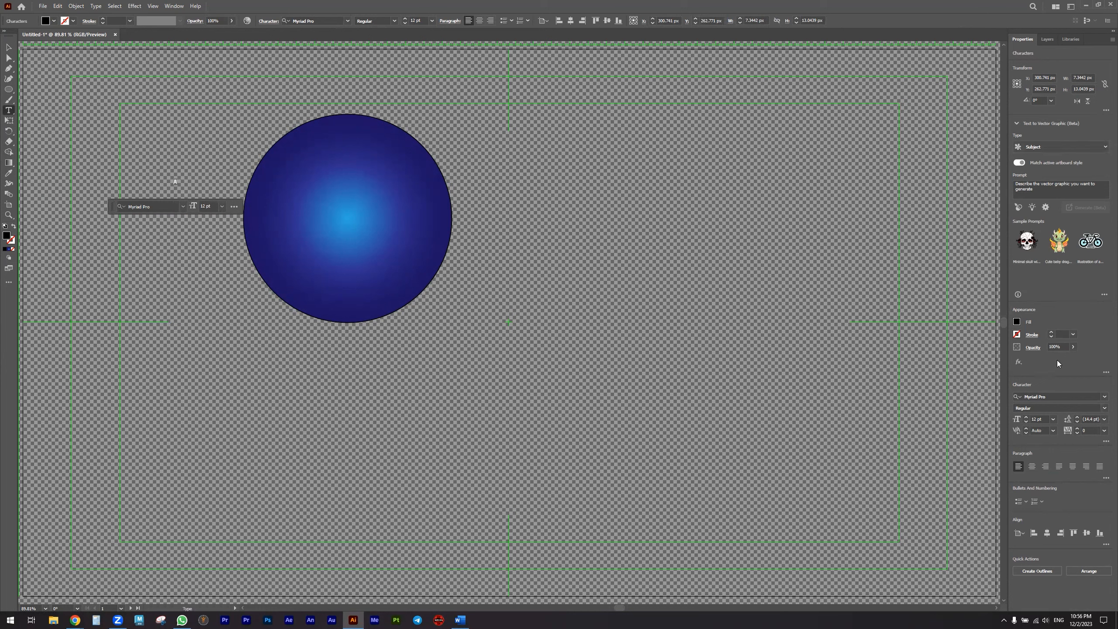
pyautogui.click(1041, 418)
pyautogui.write('300')
pyautogui.press('Return')
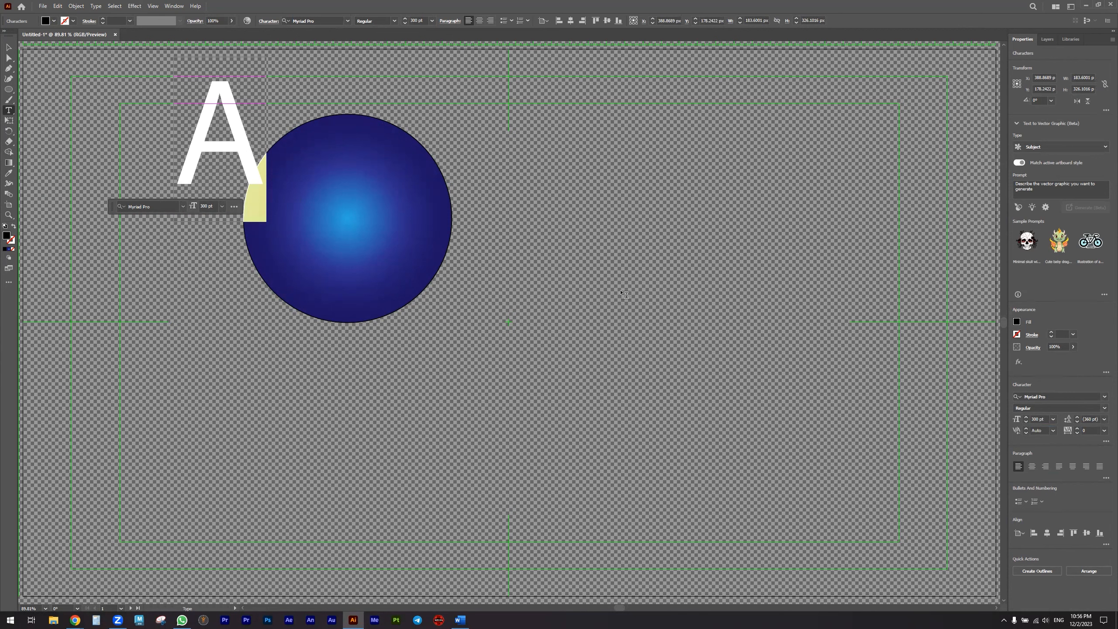
pyautogui.press('Escape')
pyautogui.moveTo(244, 142); pyautogui.dragTo(368, 223)
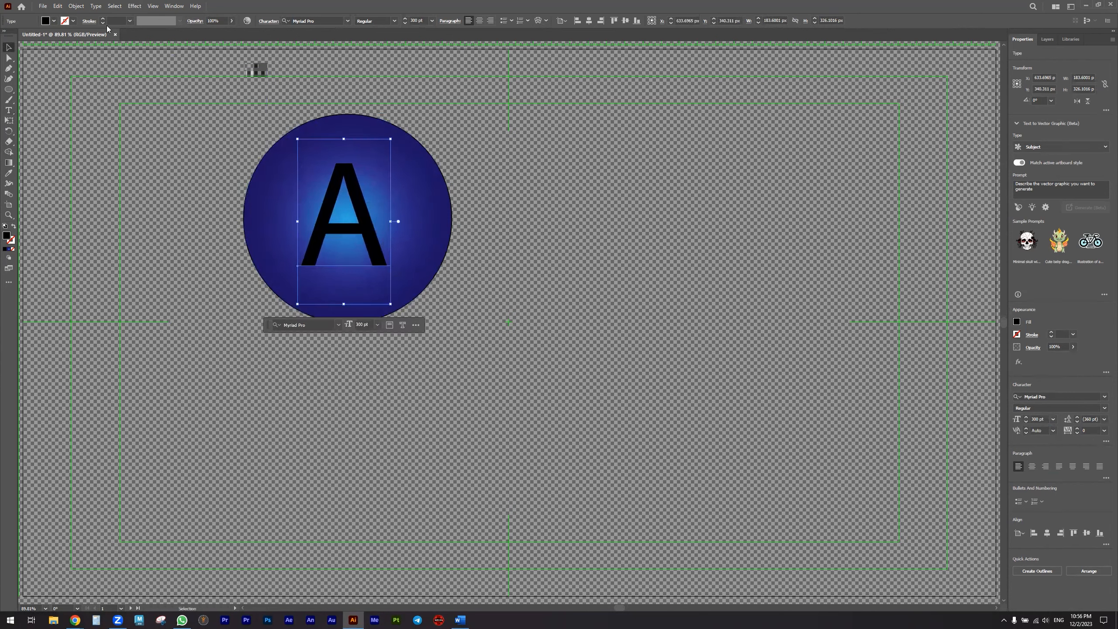
pyautogui.click(168, 7)
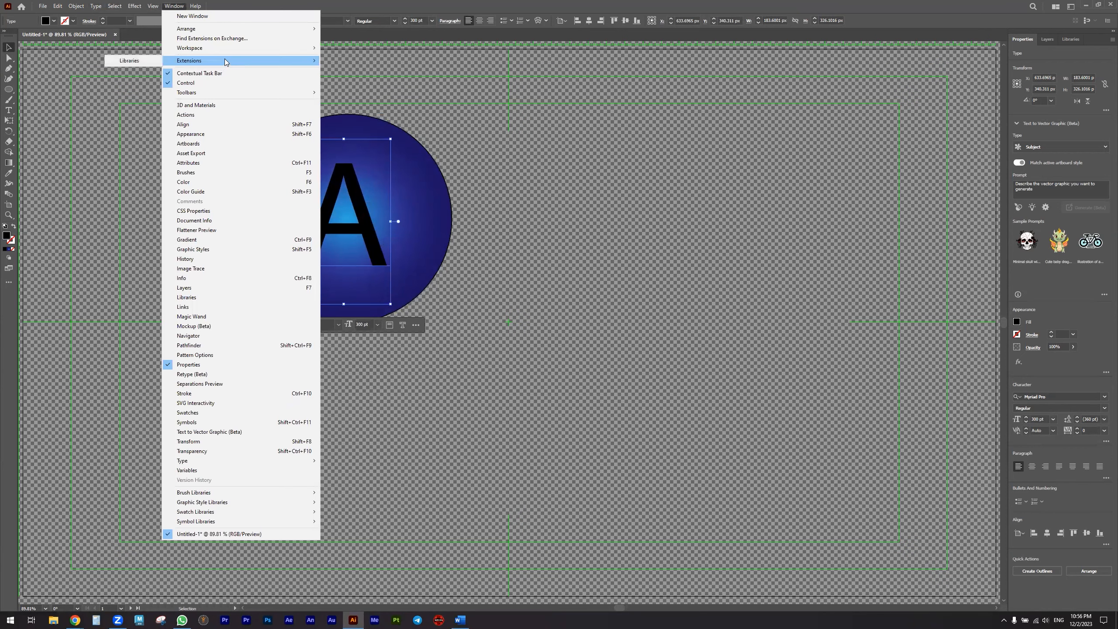
pyautogui.moveTo(145, 5)
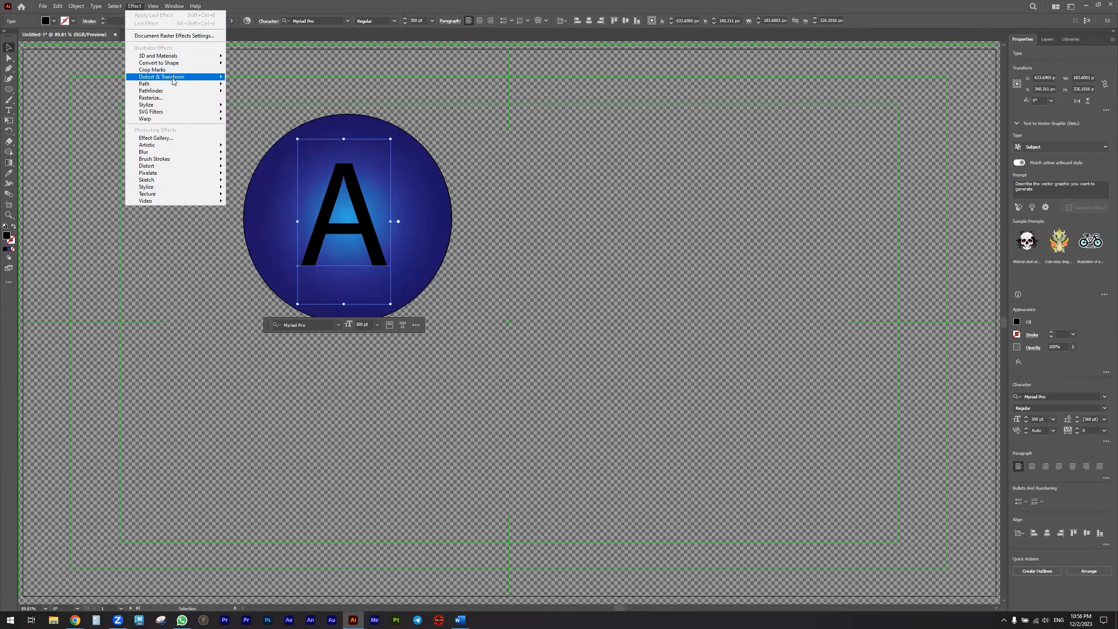
pyautogui.moveTo(217, 80)
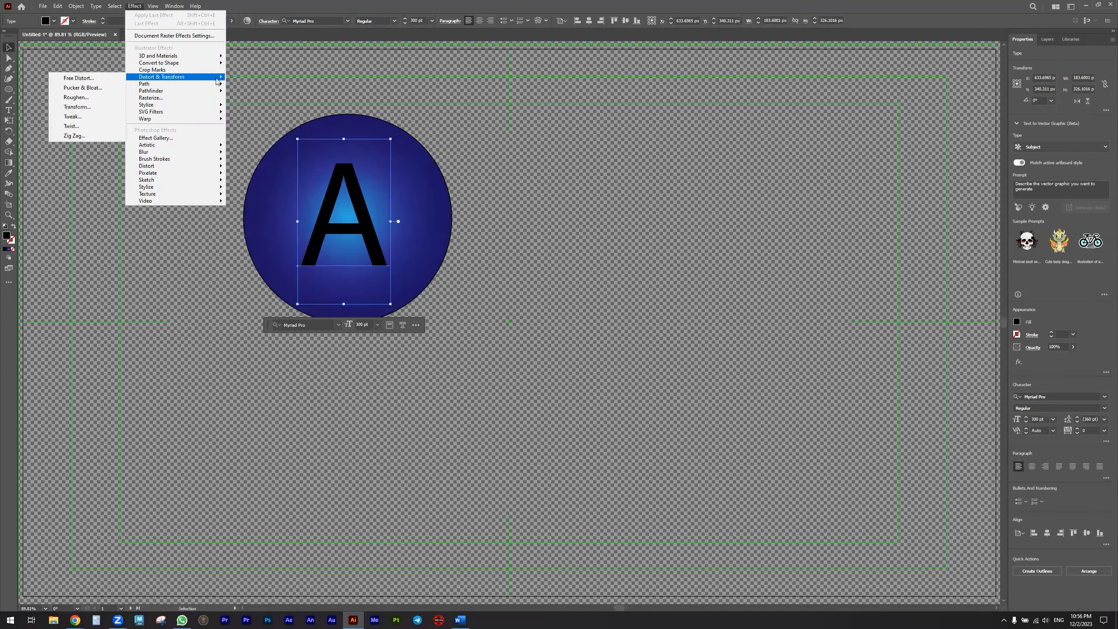
pyautogui.click(87, 88)
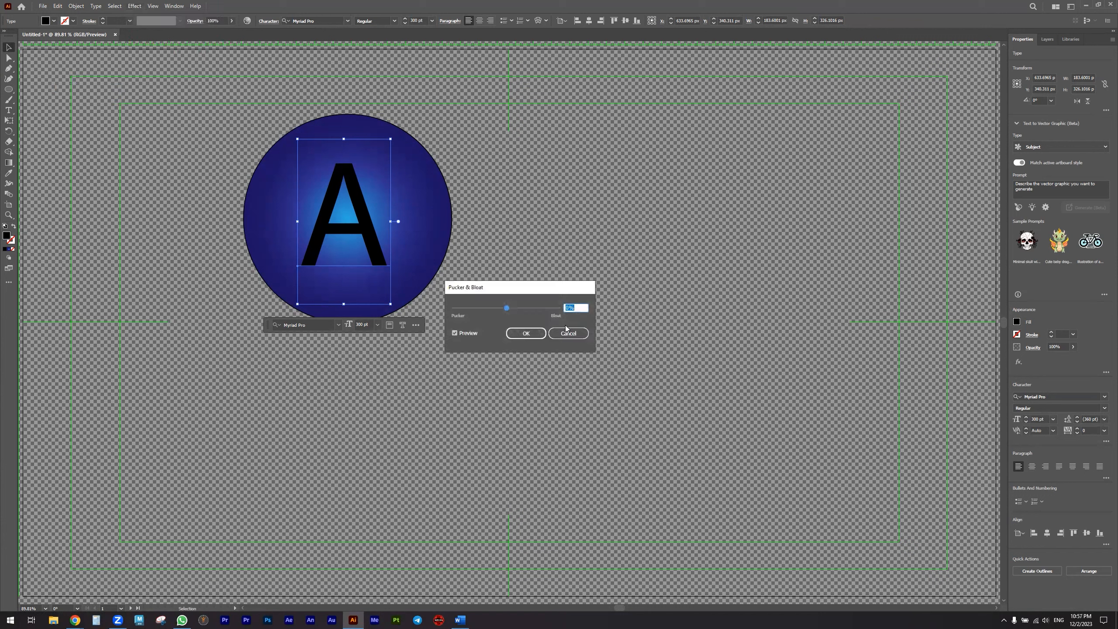
pyautogui.press('Escape')
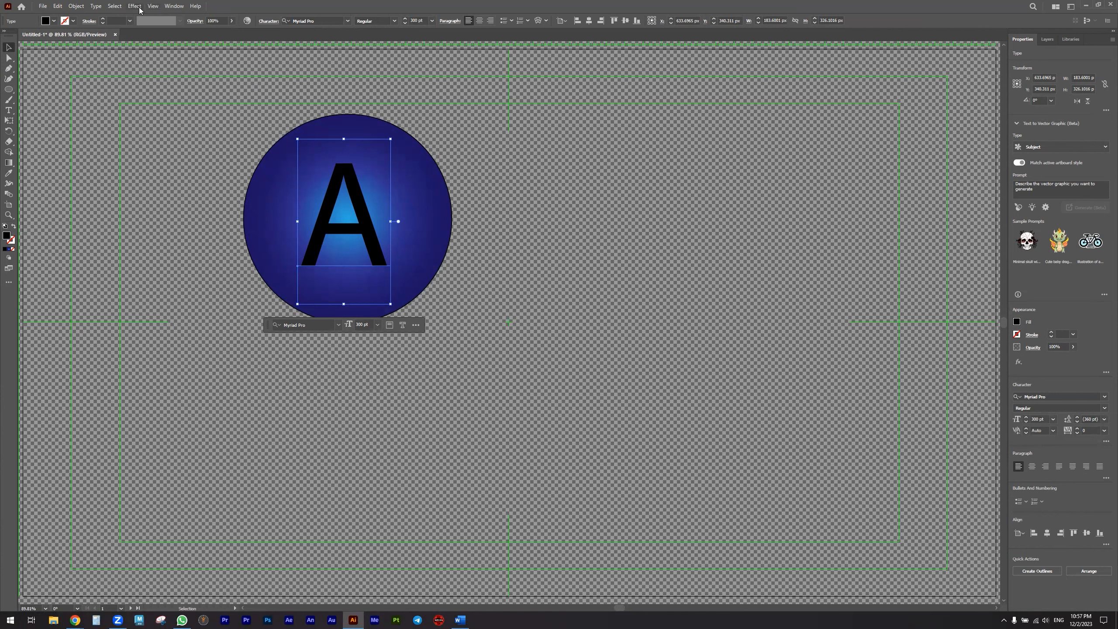
# Apply the Tweak effect to the letter with a 14% horizontal amount and a slightly larger vertical amount
pyautogui.click(136, 7)
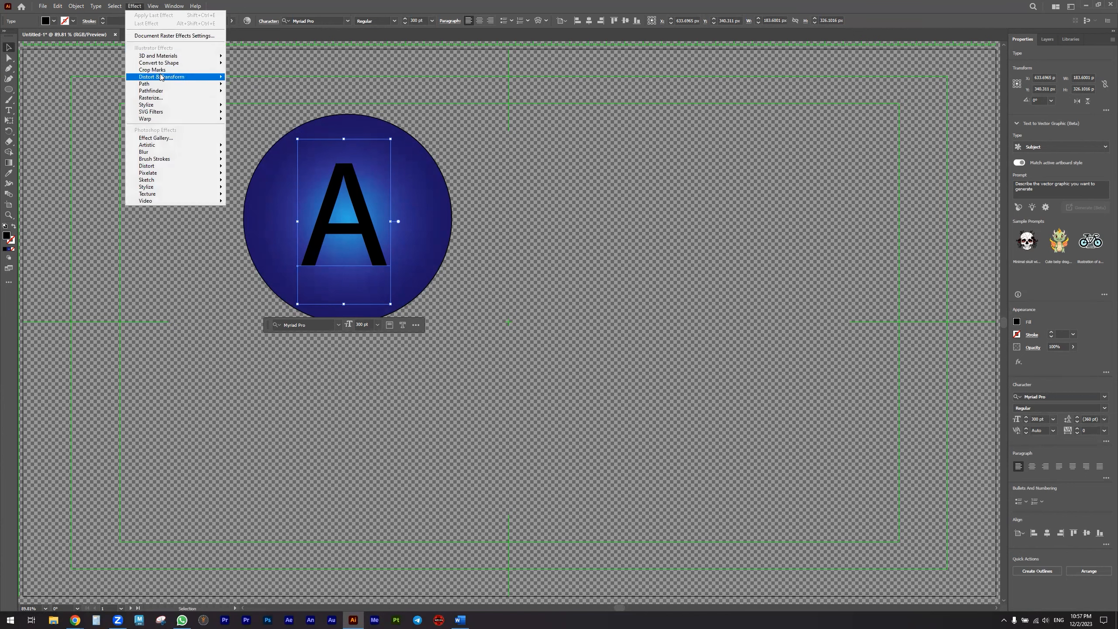
pyautogui.moveTo(161, 76)
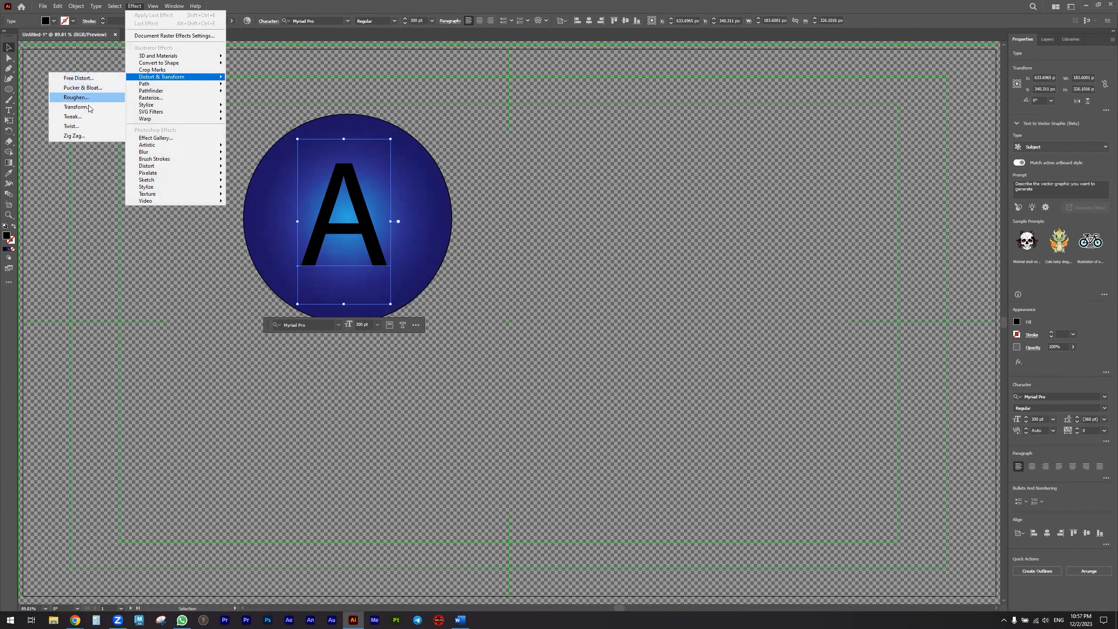
pyautogui.click(97, 117)
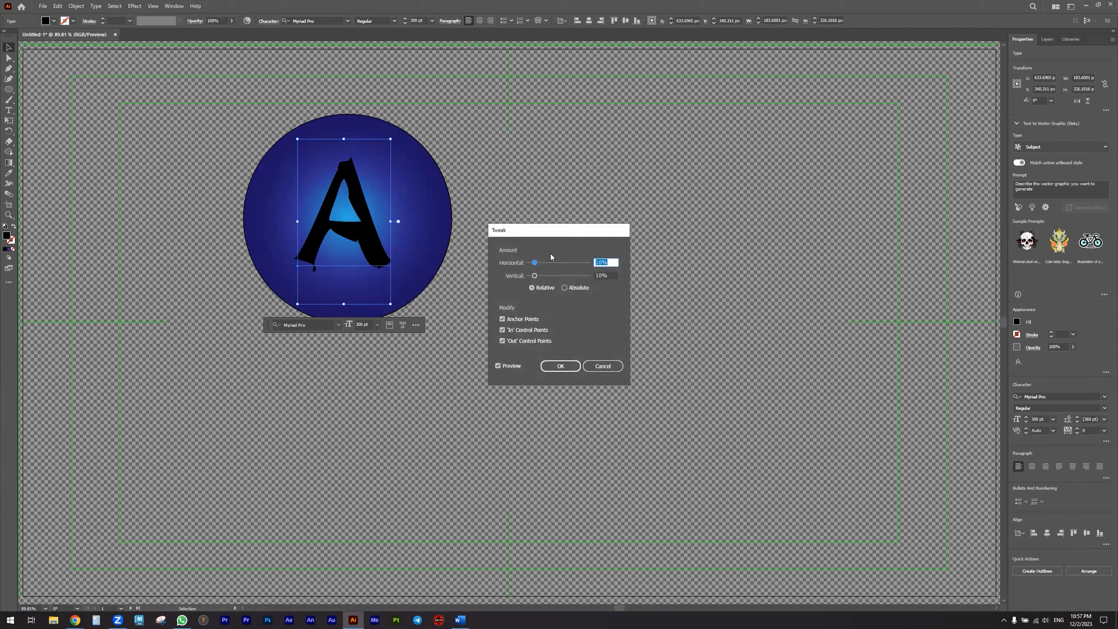
pyautogui.moveTo(533, 261); pyautogui.dragTo(541, 277)
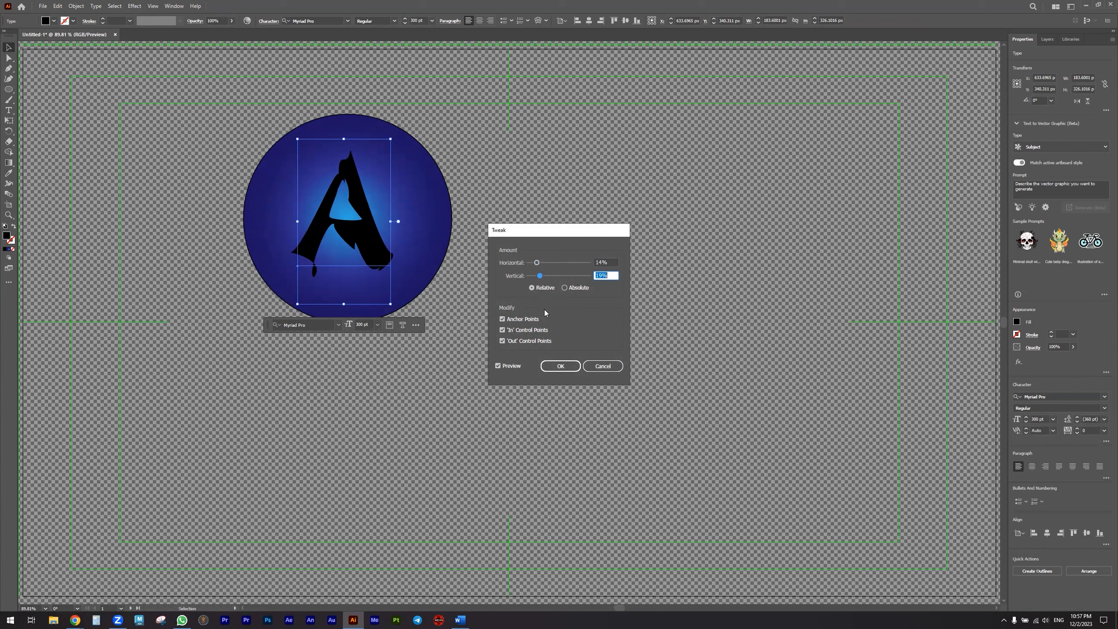
pyautogui.click(556, 367)
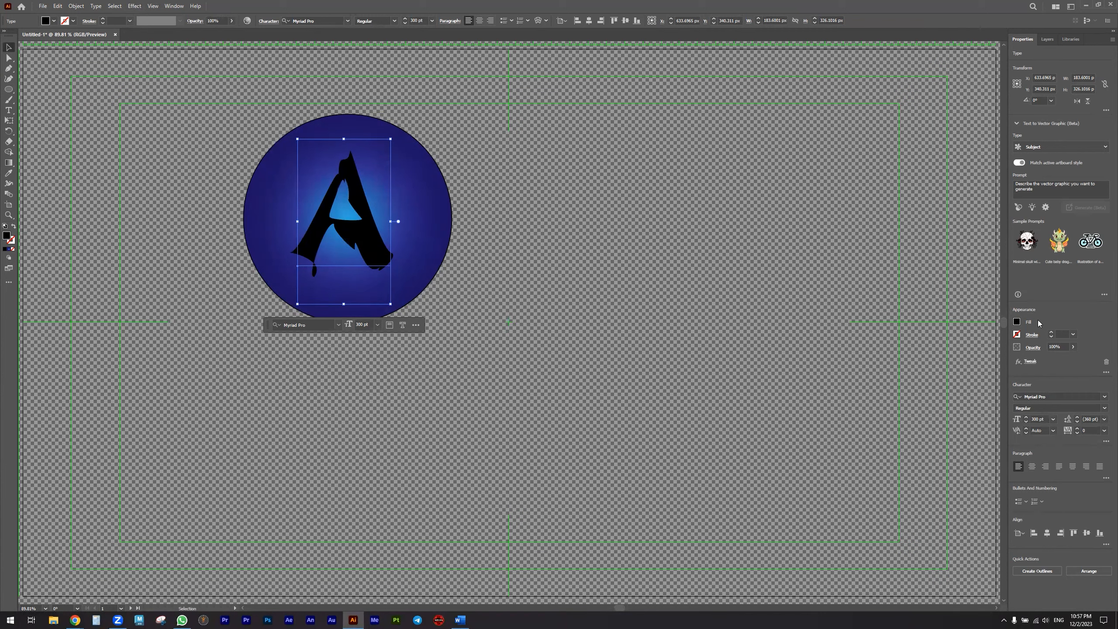
# Fill the letter "A" with white and give it a bright blue 4 pt stroke
pyautogui.click(1017, 323)
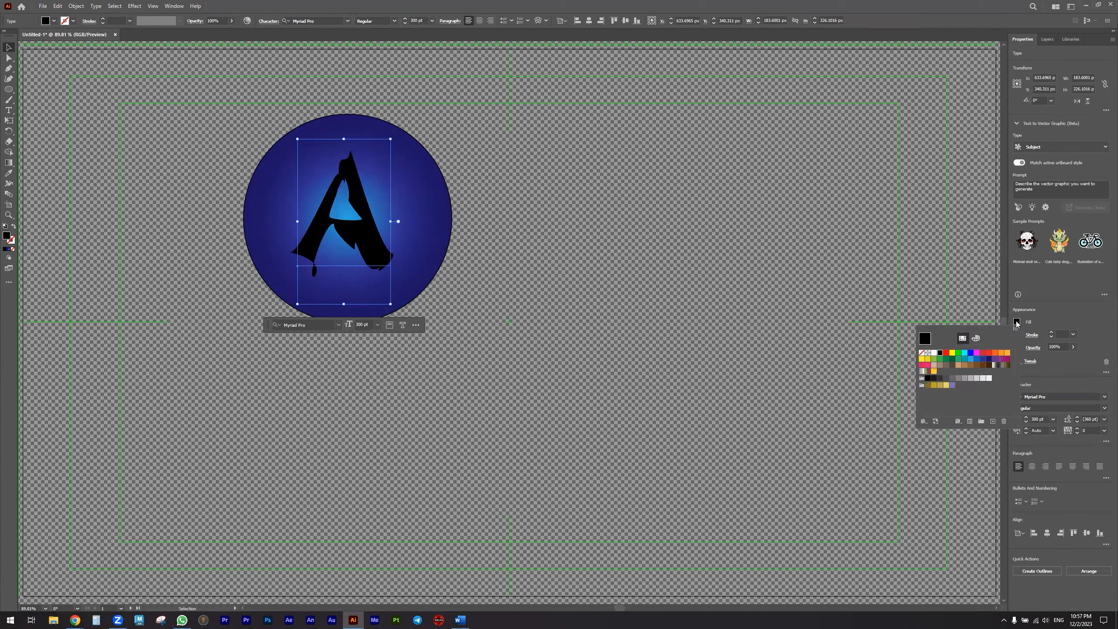
pyautogui.click(933, 353)
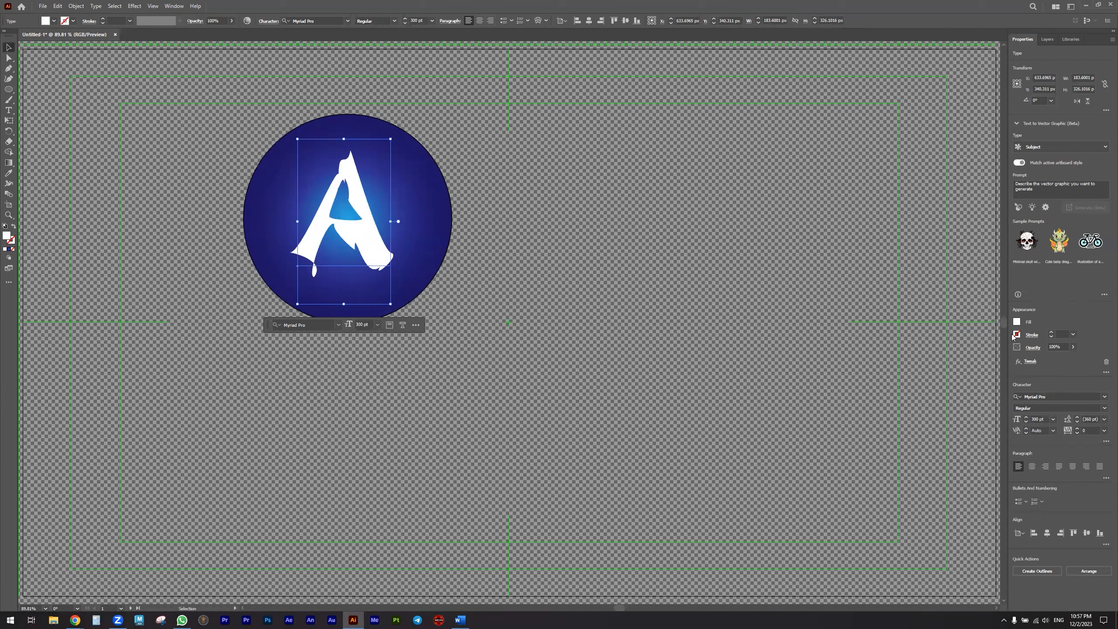
pyautogui.click(1017, 337)
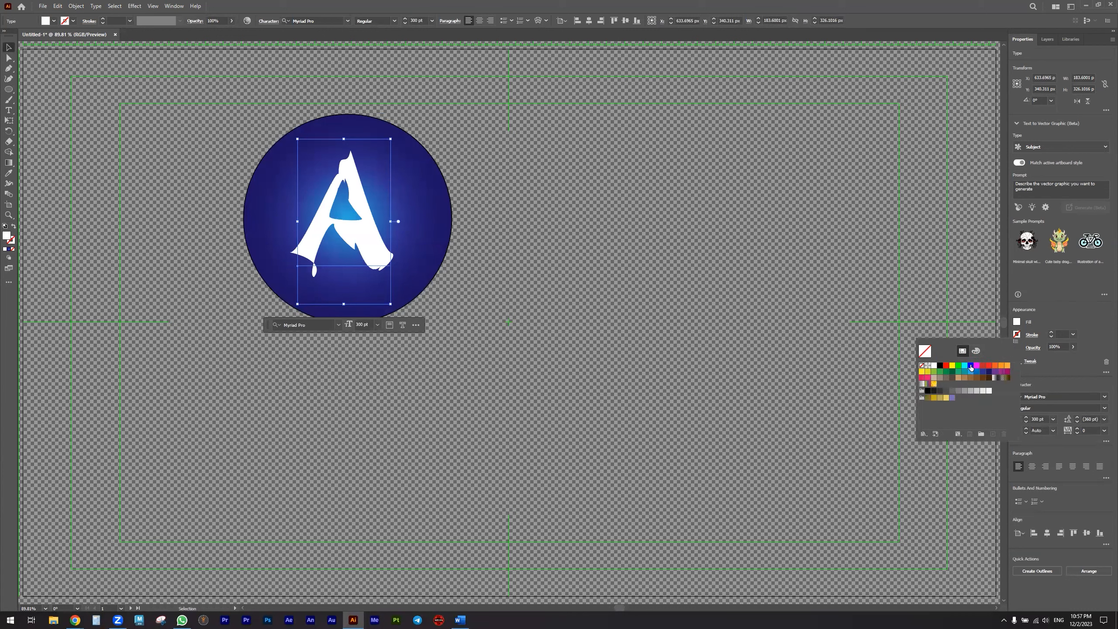
pyautogui.click(970, 366)
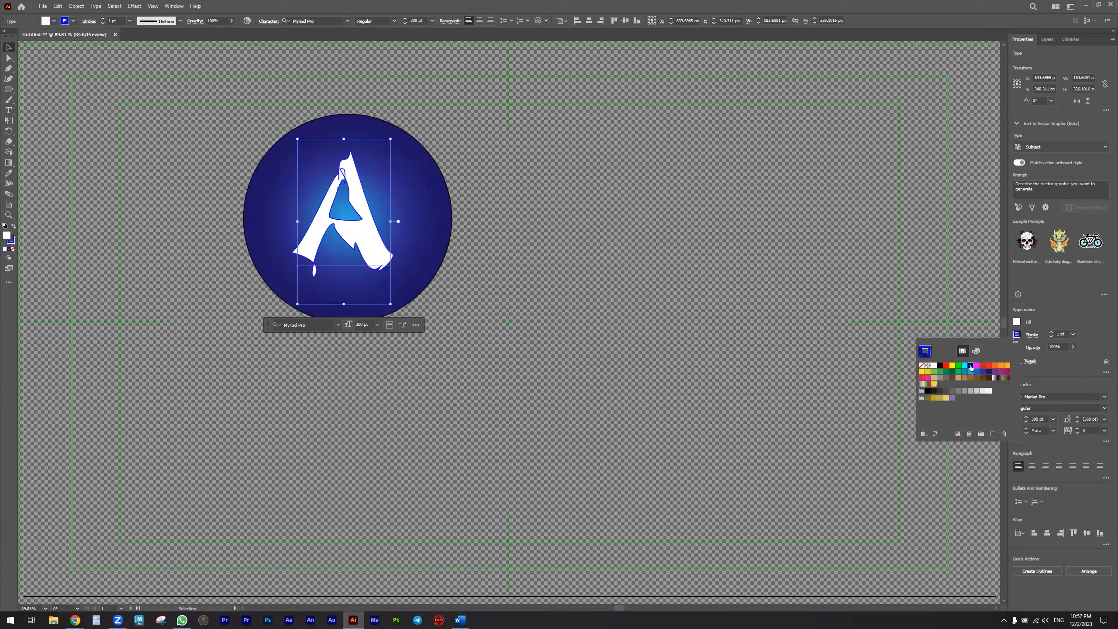
pyautogui.click(1051, 332)
pyautogui.click(1051, 332)
pyautogui.click(1050, 332)
pyautogui.click(1051, 332)
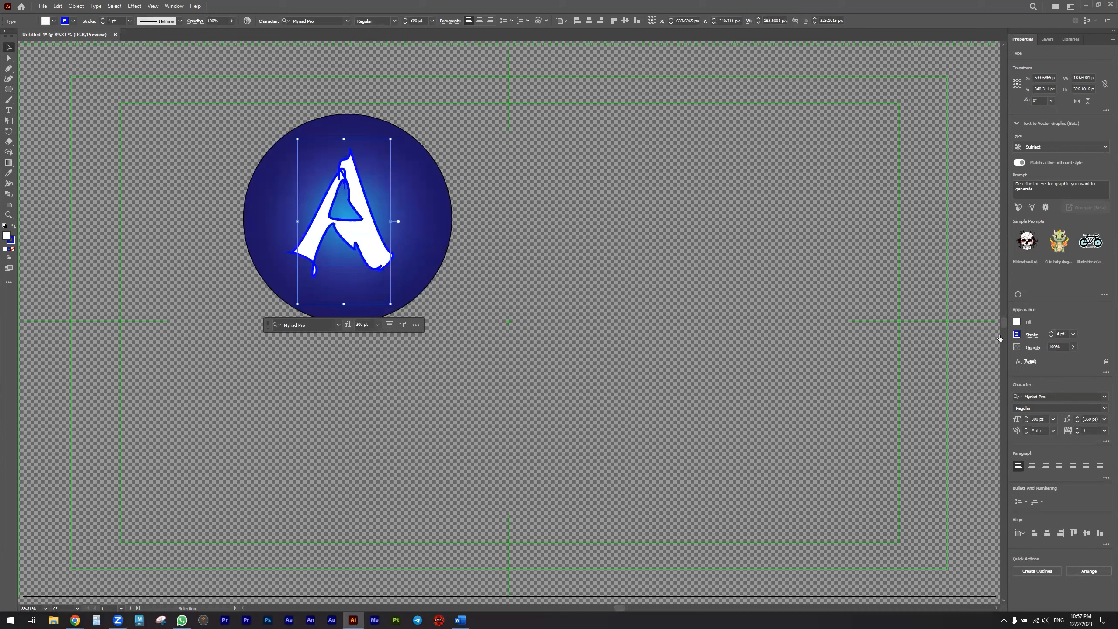
# Shift the letter "A" slightly so it sits horizontally centred on the circle
pyautogui.click(422, 304)
pyautogui.moveTo(363, 239)
pyautogui.mouseDown()
pyautogui.moveTo(373, 242)
pyautogui.moveTo(362, 239)
pyautogui.mouseUp()
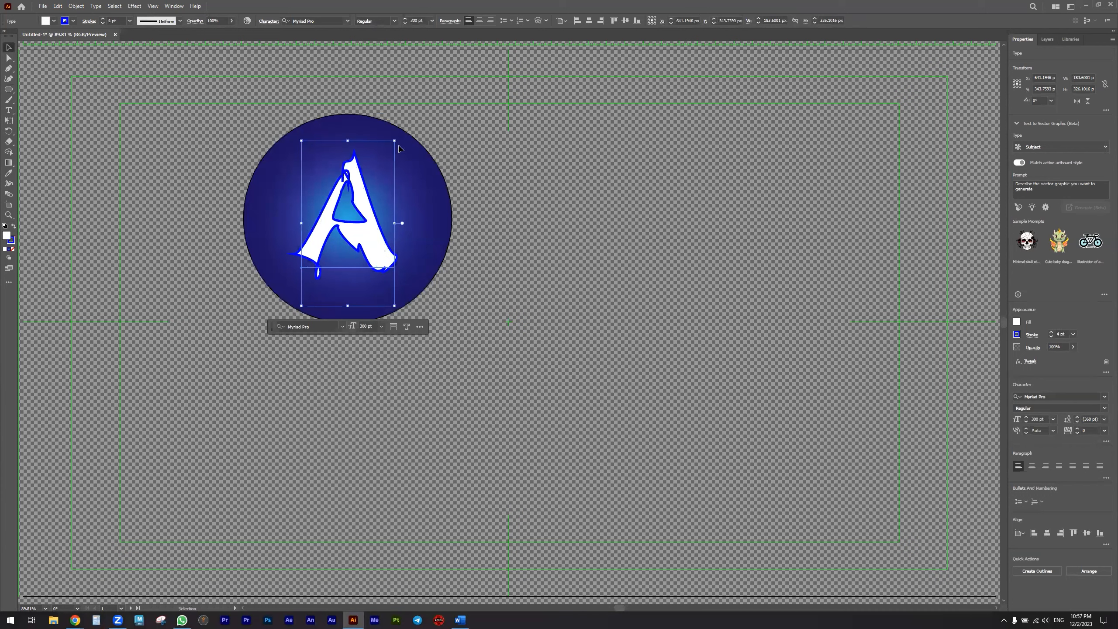
# Show the Symbols panel and select the whole logo, circle and letter together
pyautogui.hotkey('ctrl', 'a')
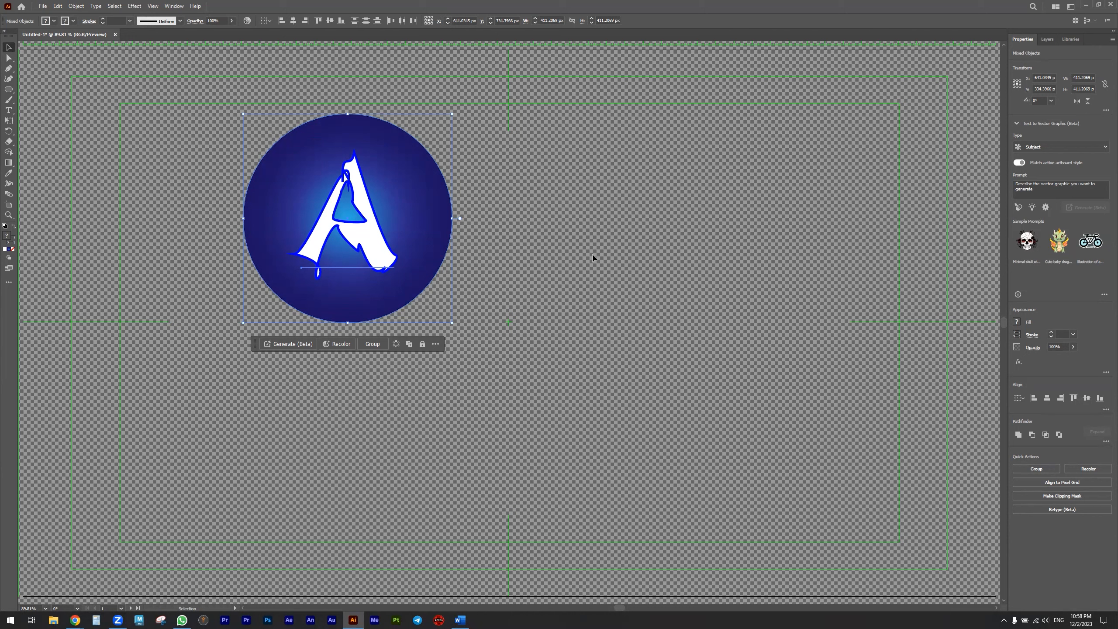
pyautogui.click(173, 5)
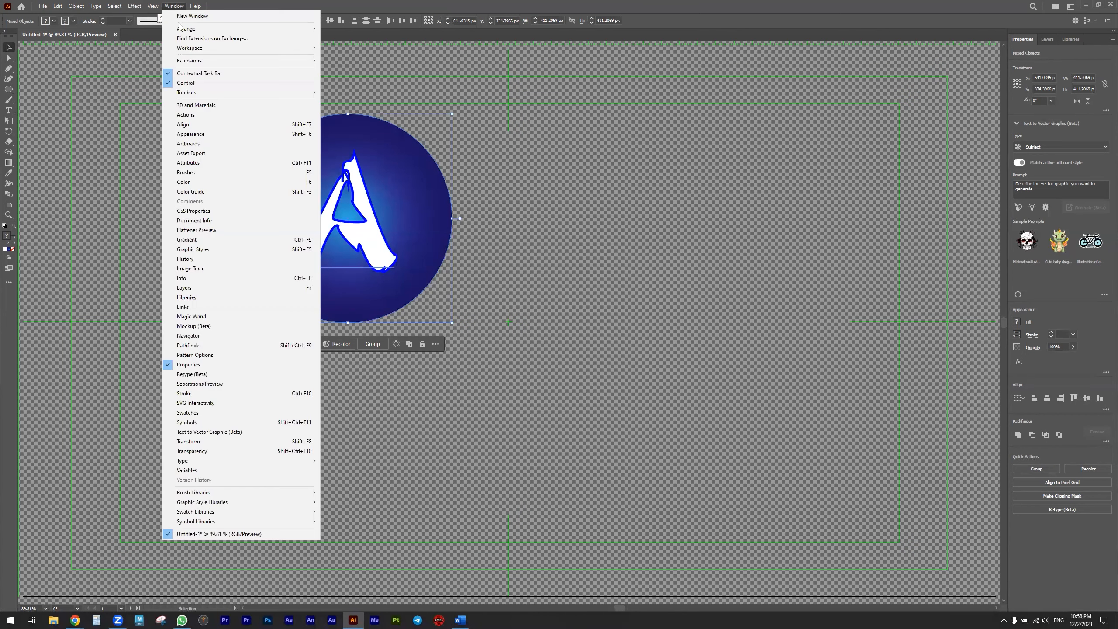
pyautogui.click(210, 422)
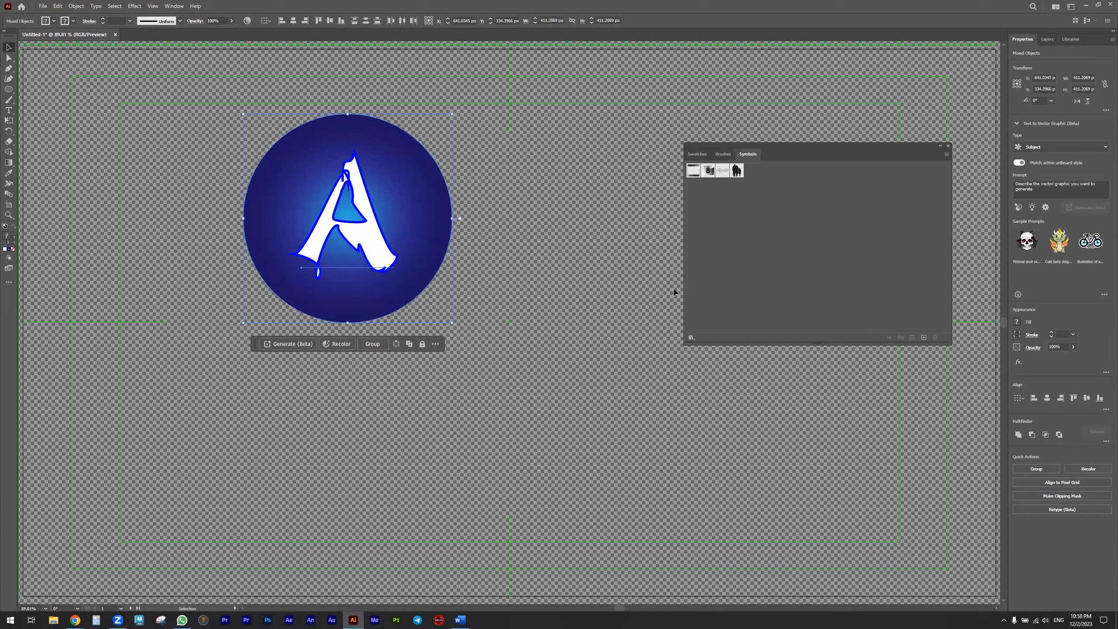
pyautogui.click(551, 165)
pyautogui.hotkey('ctrl', 'a')
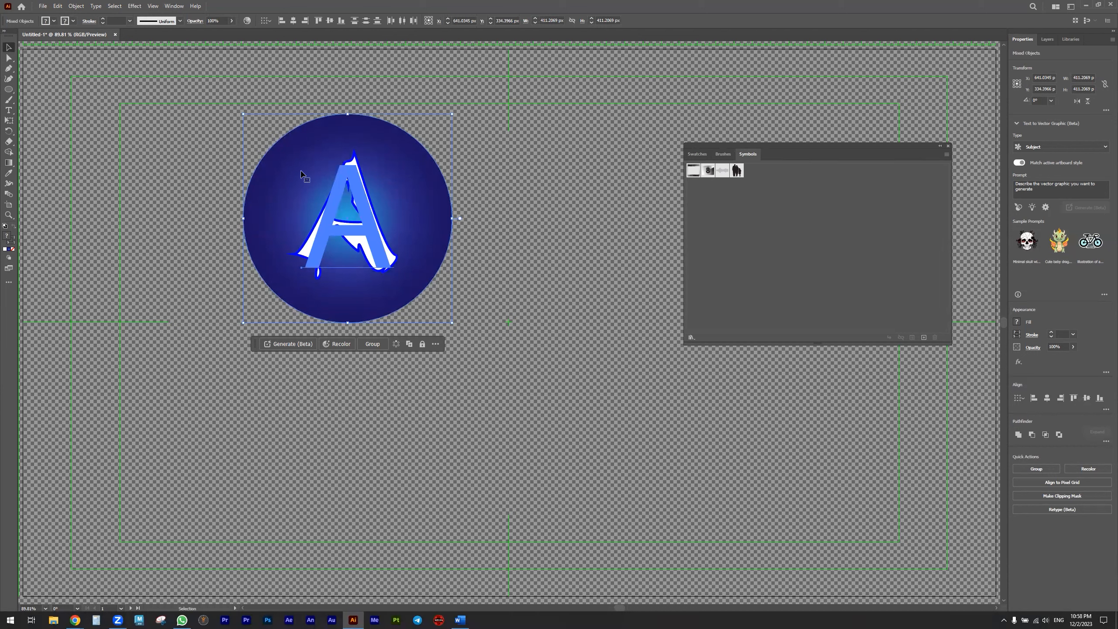
# Add the selected logo to the document's symbols as a static symbol named "A" with the Graphic export type
pyautogui.moveTo(299, 175); pyautogui.dragTo(699, 214)
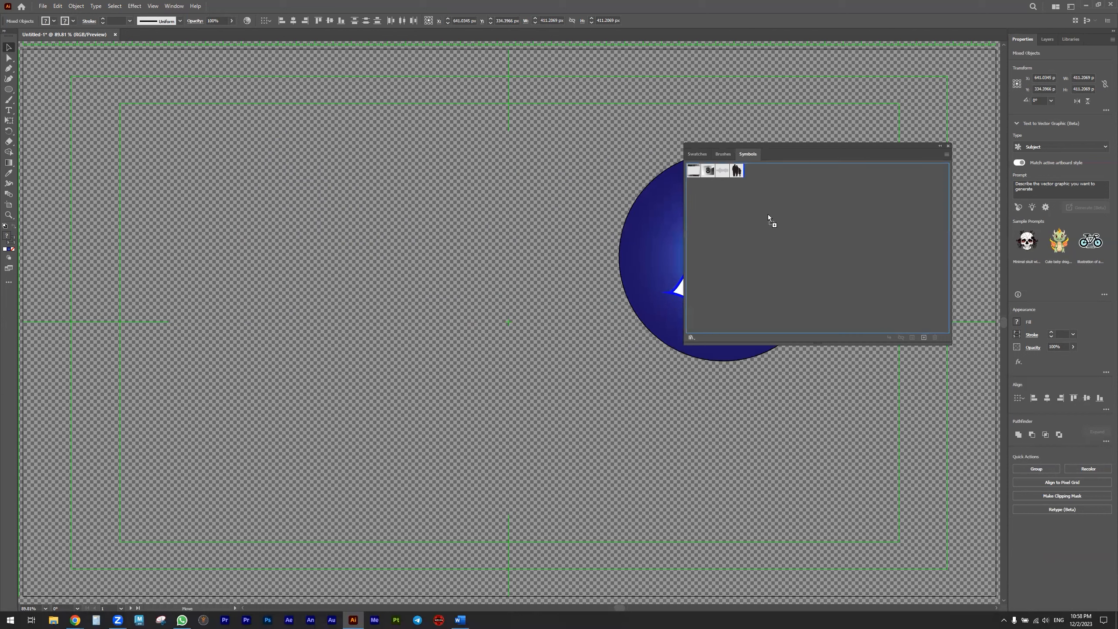
pyautogui.moveTo(768, 214); pyautogui.dragTo(767, 214)
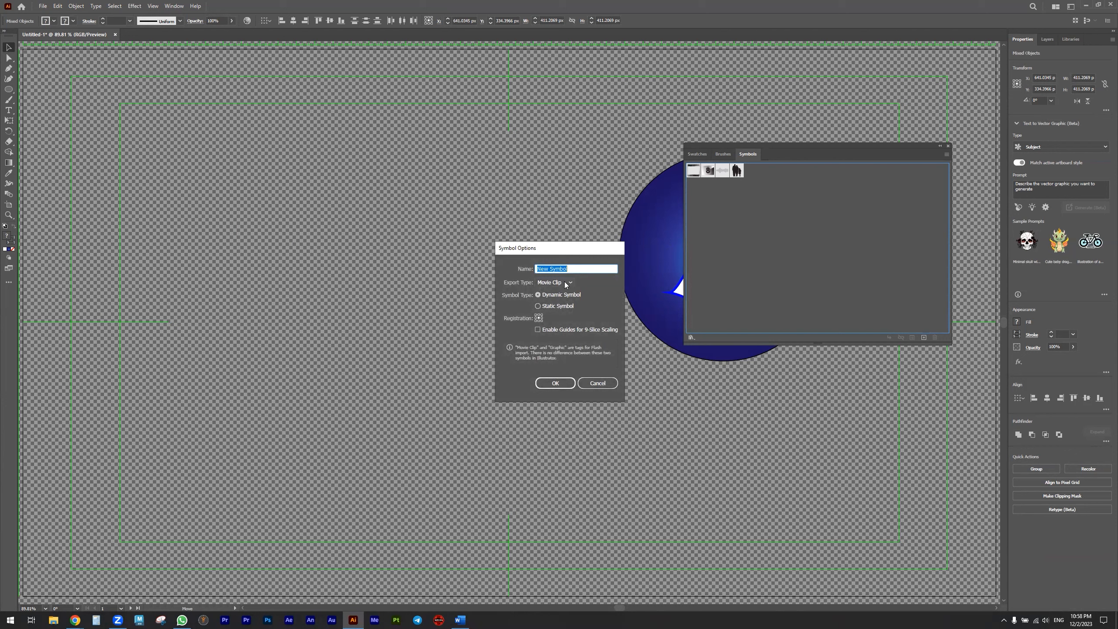
pyautogui.write('A')
pyautogui.press('Tab')
pyautogui.click(563, 285)
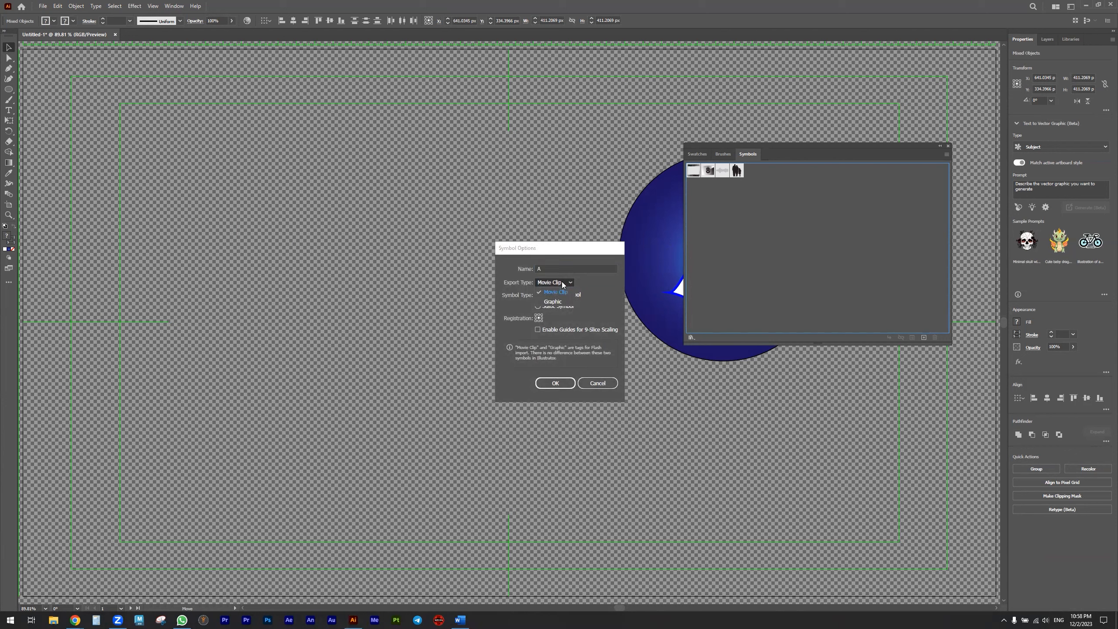
pyautogui.click(554, 302)
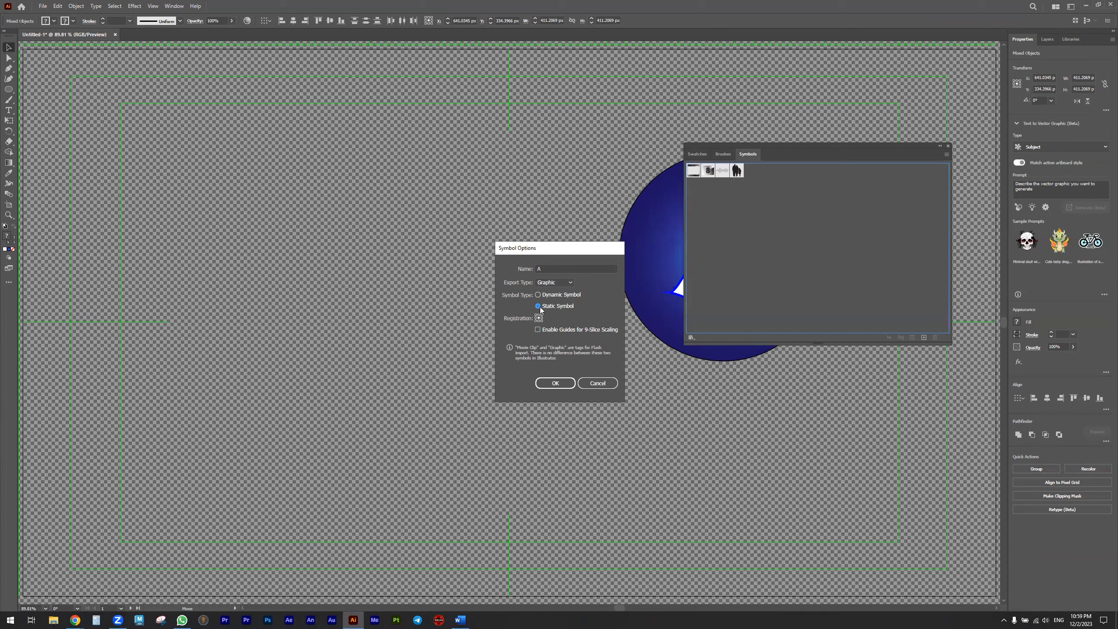
pyautogui.click(556, 381)
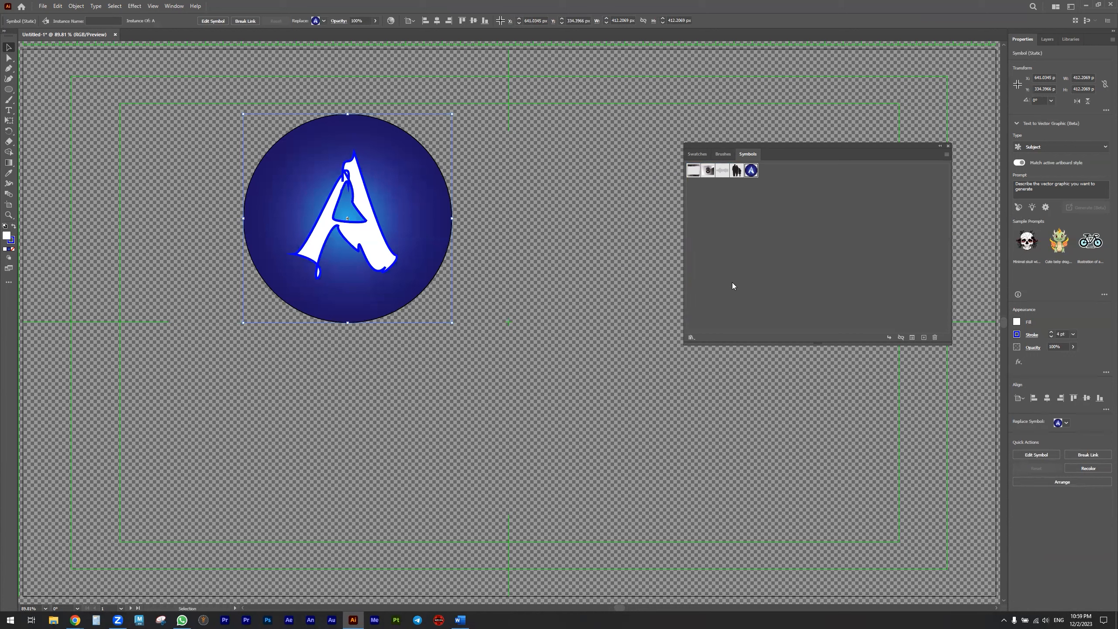
pyautogui.click(497, 216)
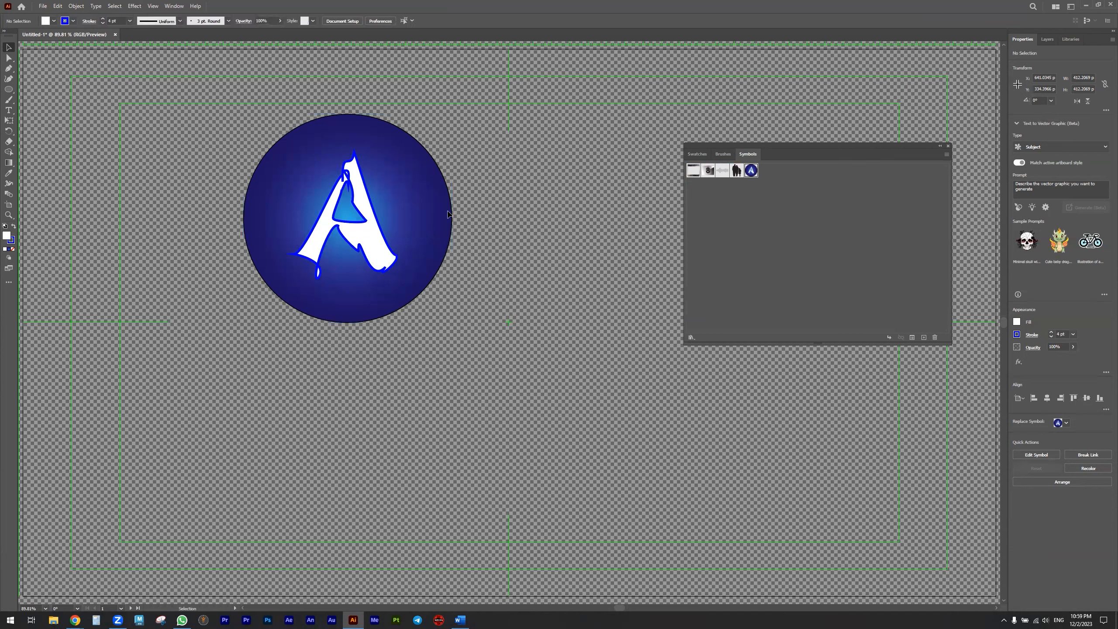
pyautogui.click(434, 209)
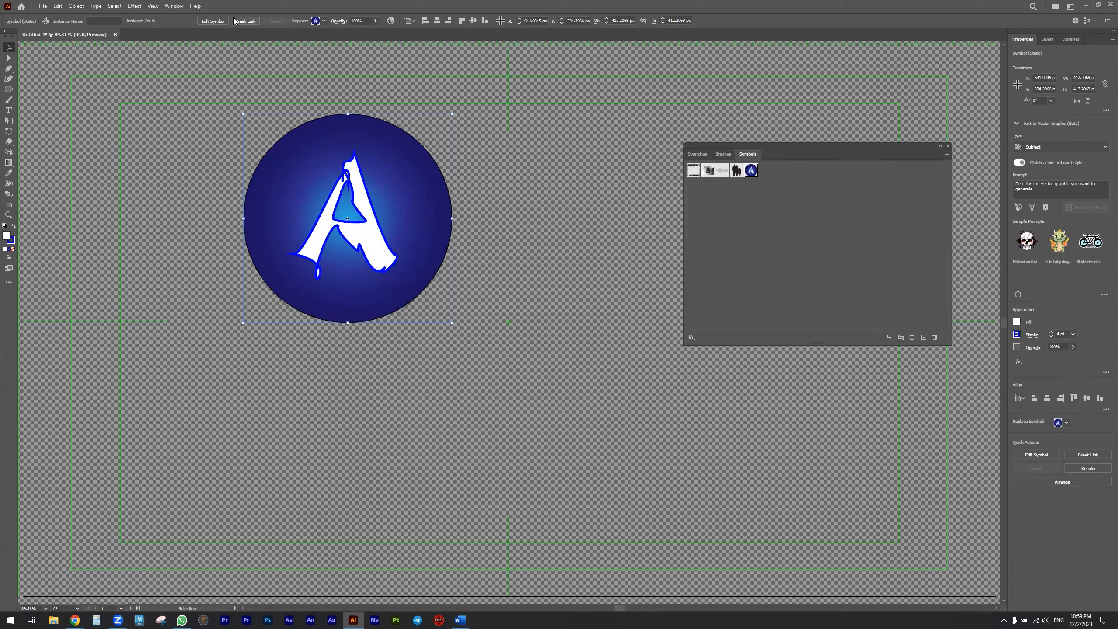
pyautogui.doubleClick(290, 180)
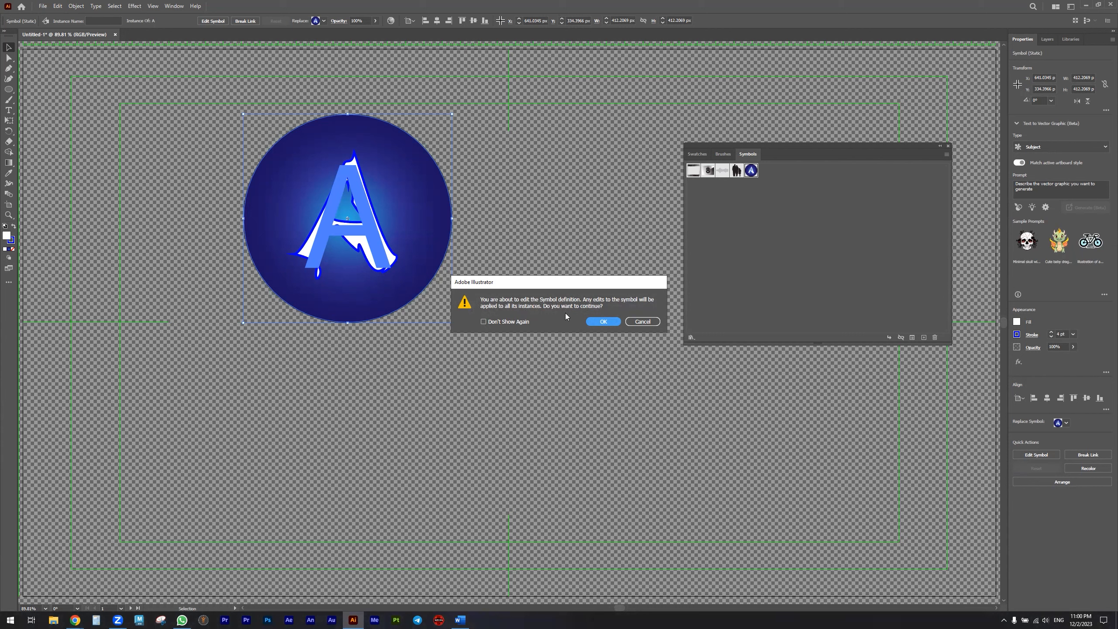
pyautogui.click(642, 322)
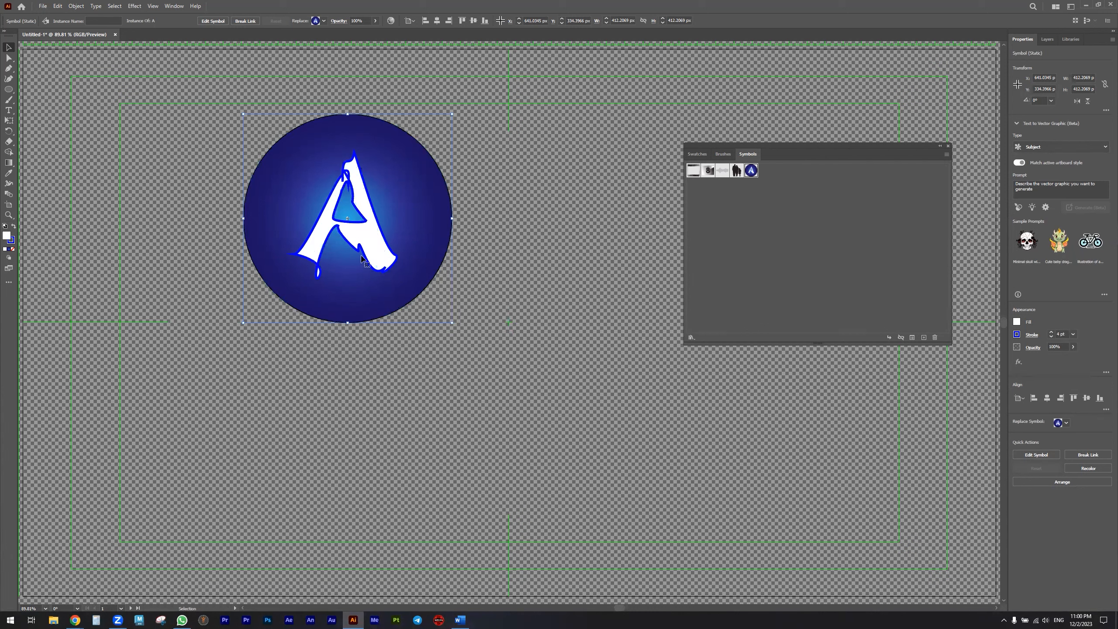
# Save the document's symbols as a symbol library named "A" in the default Symbols folder
pyautogui.click(947, 155)
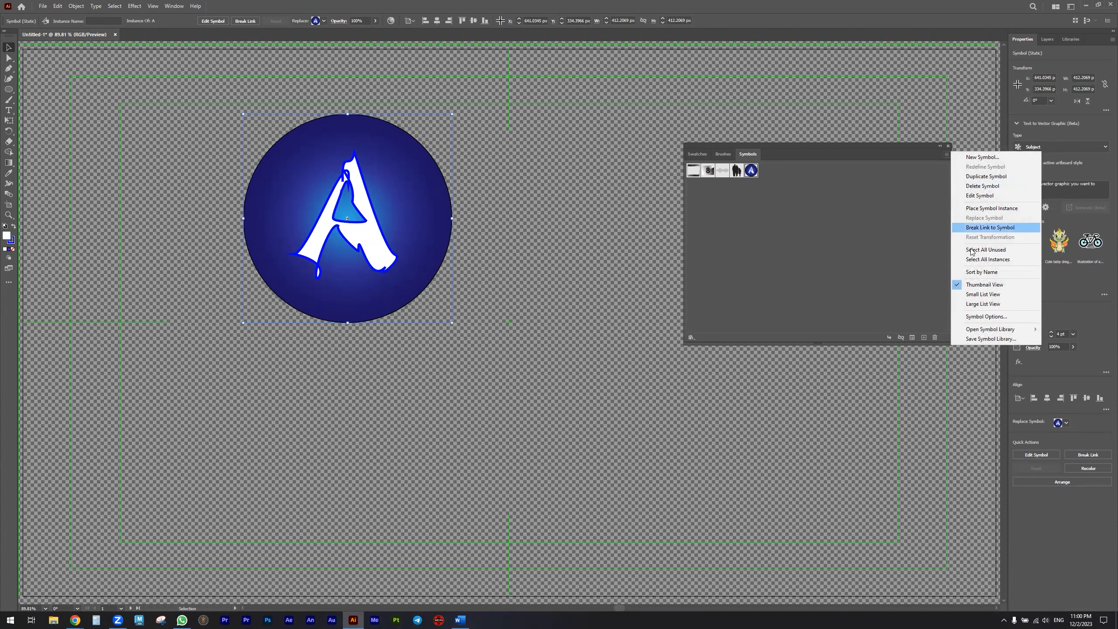
pyautogui.click(992, 338)
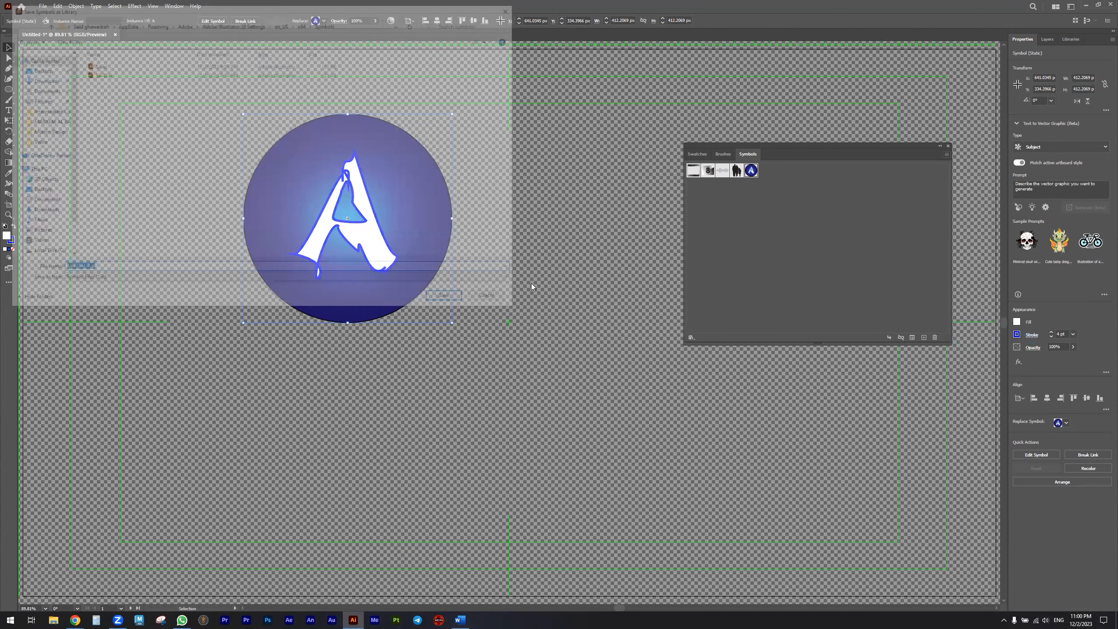
pyautogui.click(359, 22)
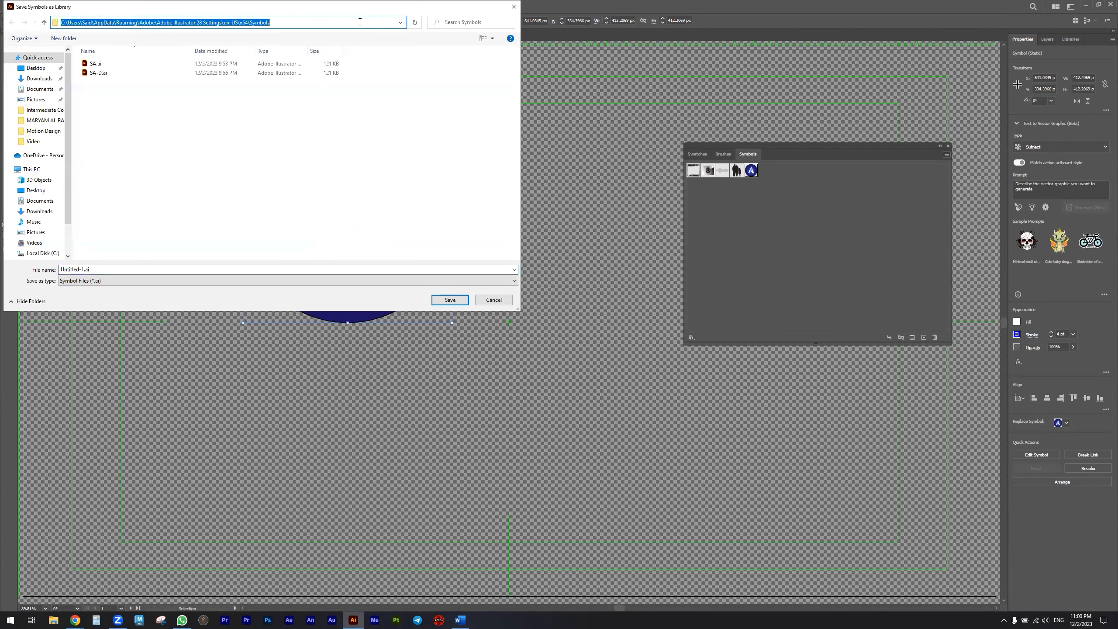
pyautogui.click(113, 269)
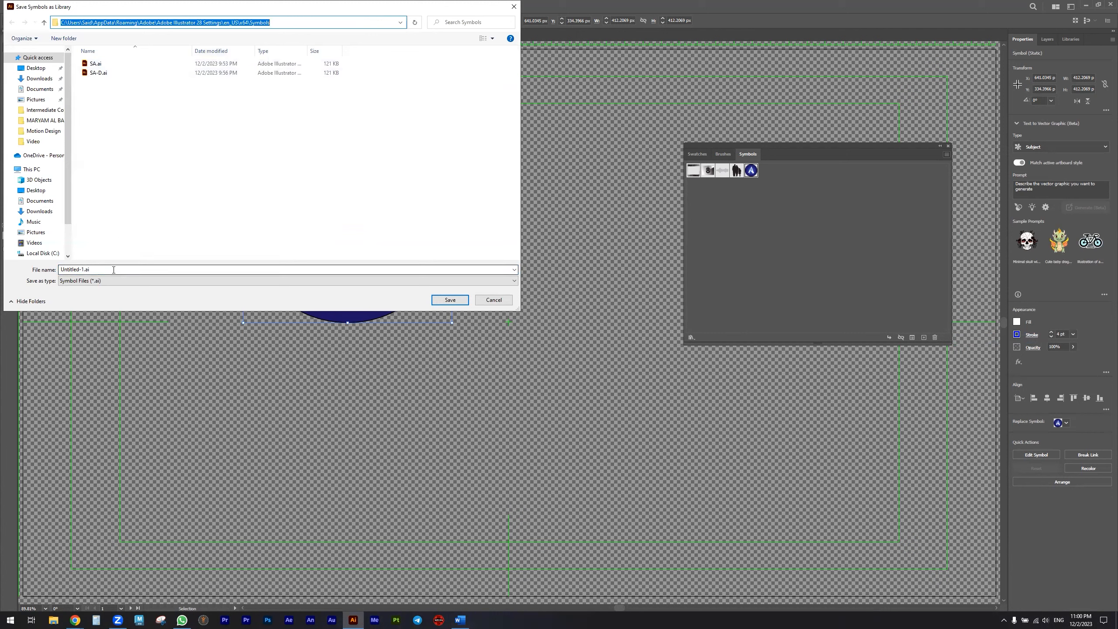
pyautogui.write('A')
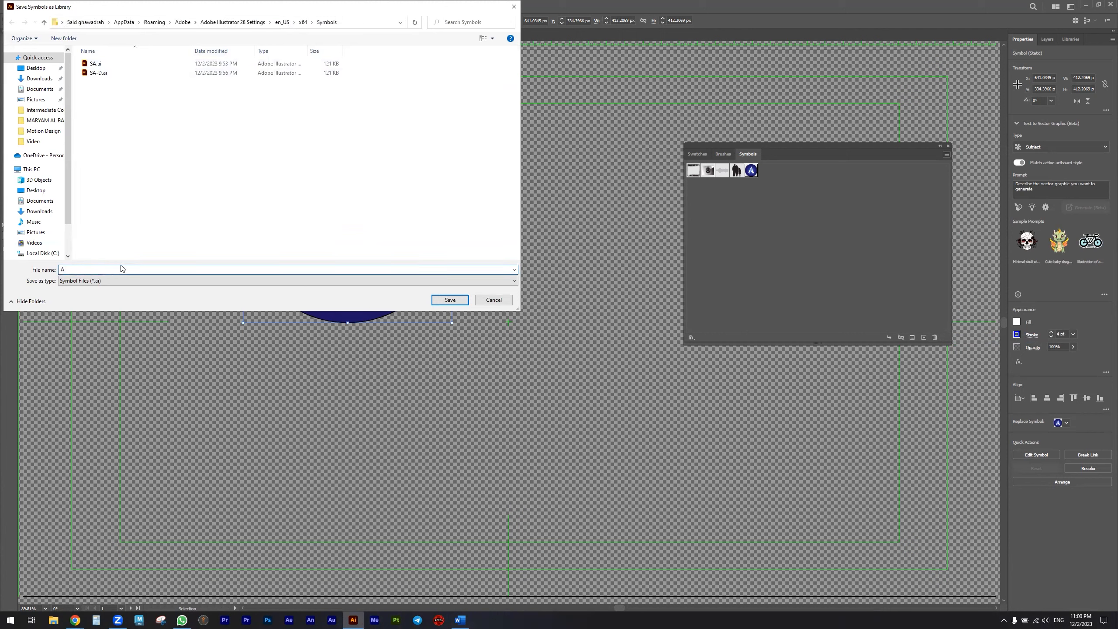
pyautogui.click(449, 302)
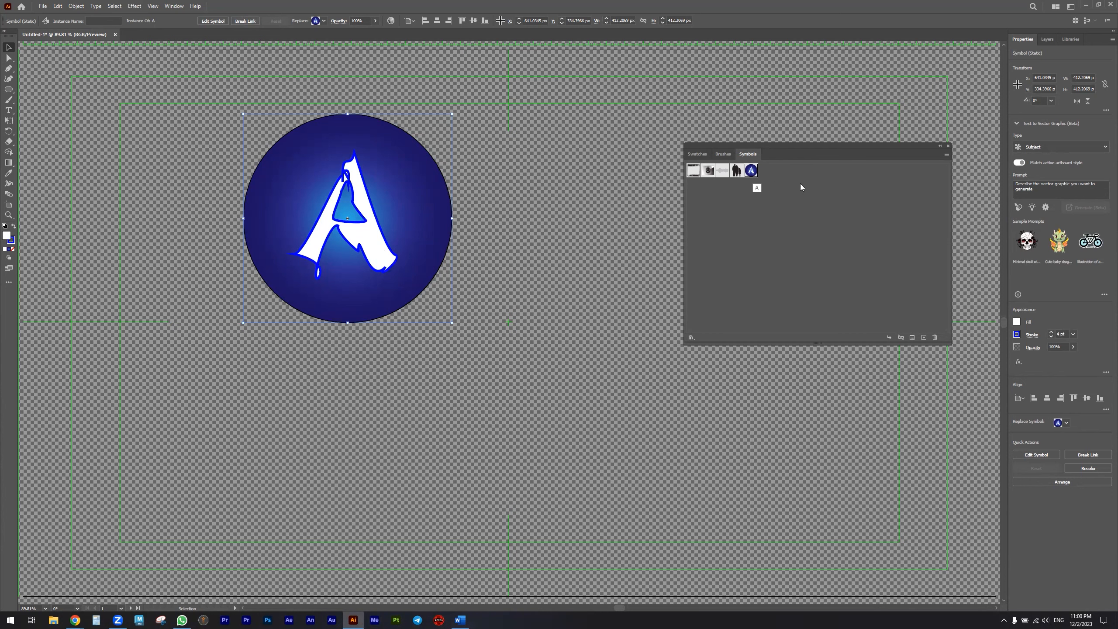
# Break the logo's link to its symbol and fill the circle with solid light orange
pyautogui.click(245, 20)
pyautogui.click(181, 234)
pyautogui.click(424, 188)
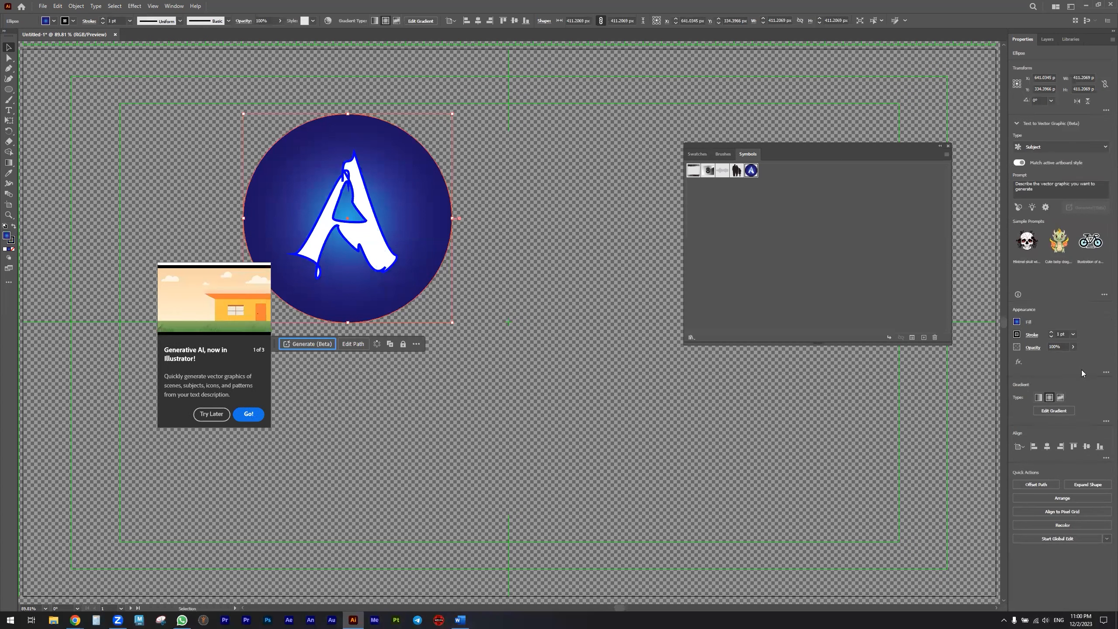
pyautogui.click(1017, 321)
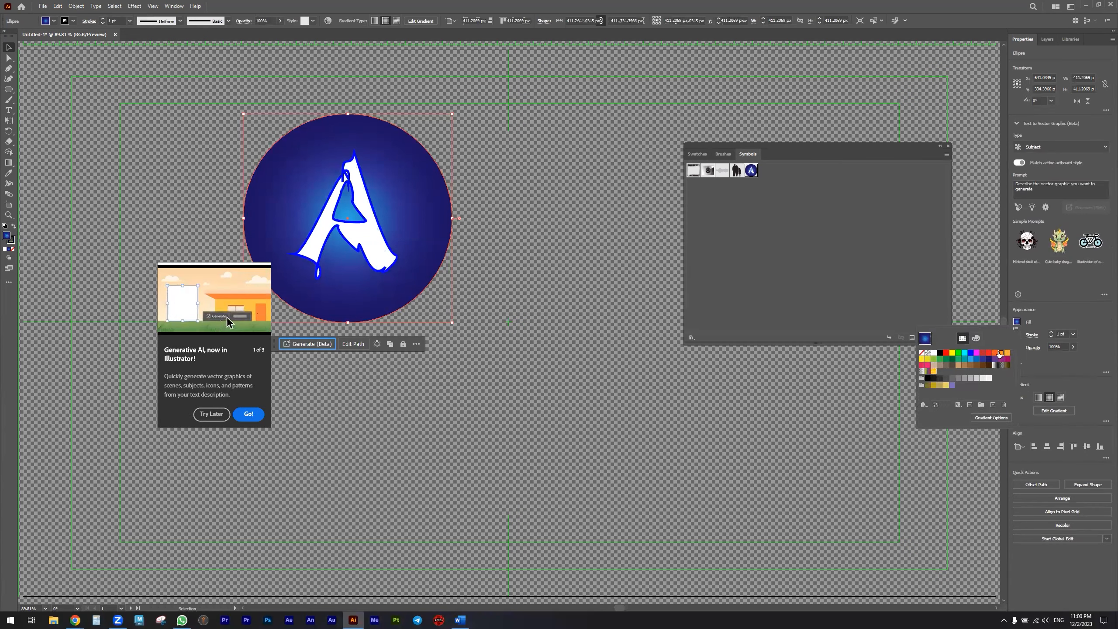
pyautogui.click(1001, 352)
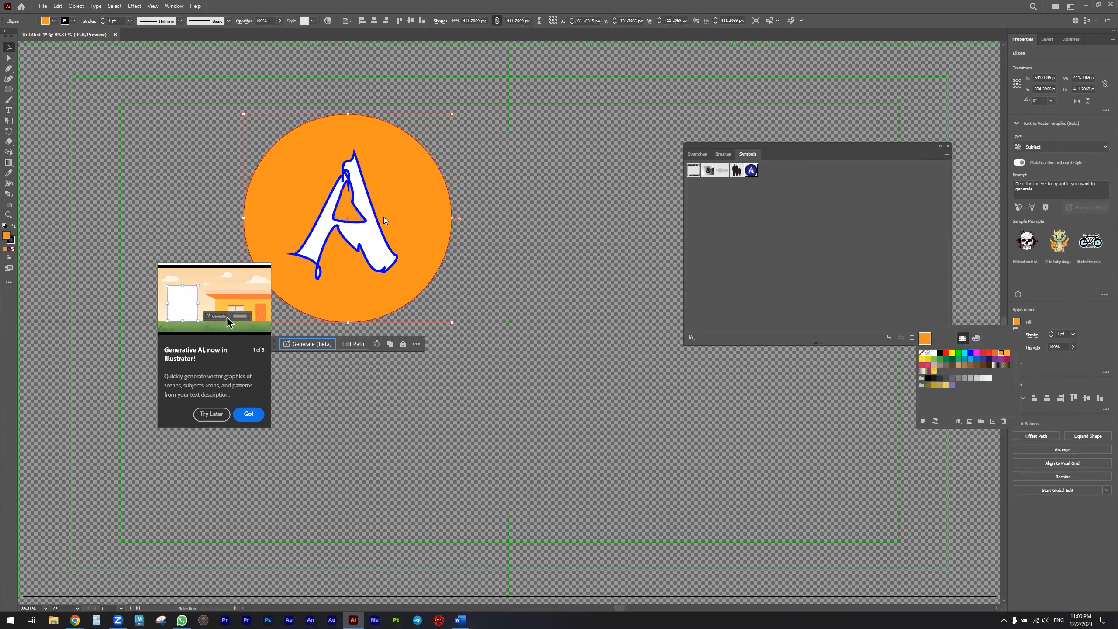
# Change the stroke colour of the letter "A" to a darker orange and deselect it
pyautogui.click(348, 227)
pyautogui.click(1016, 335)
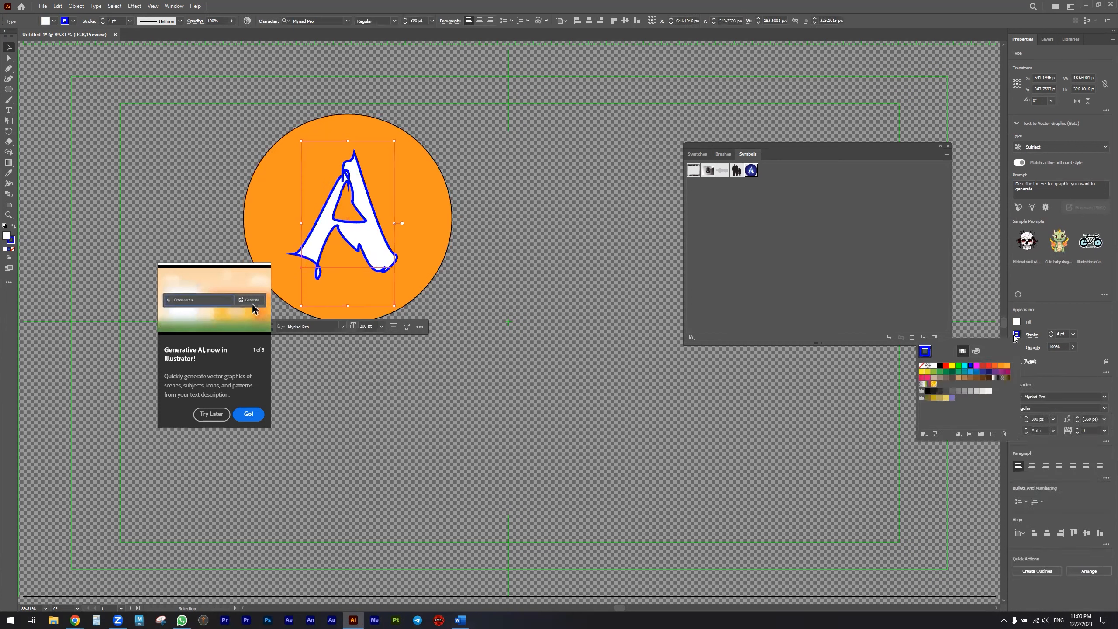
pyautogui.click(997, 365)
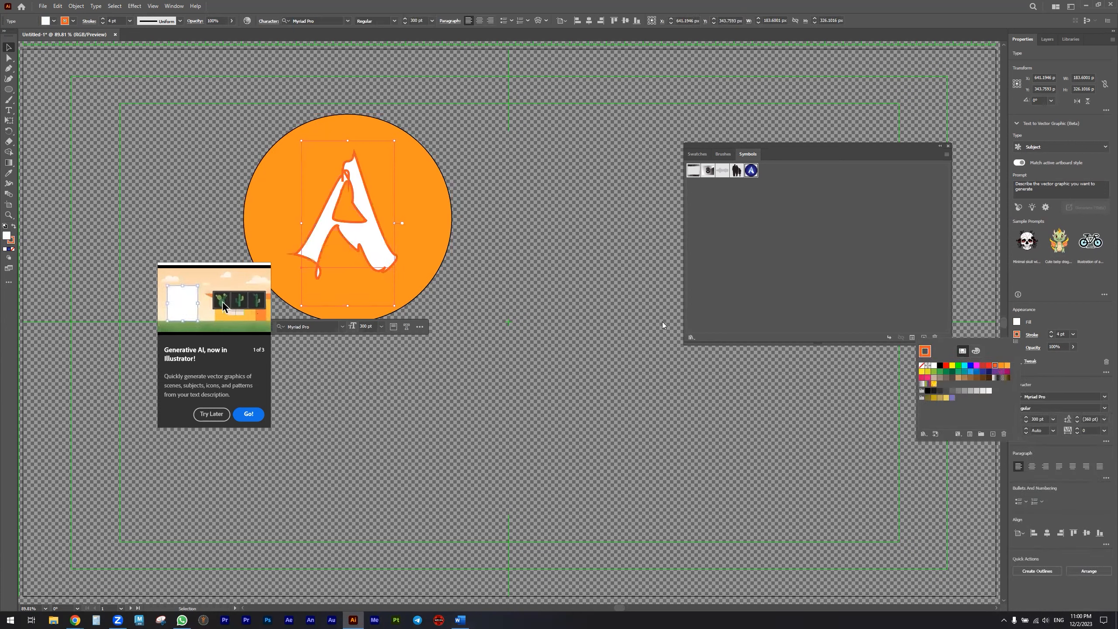
pyautogui.click(510, 199)
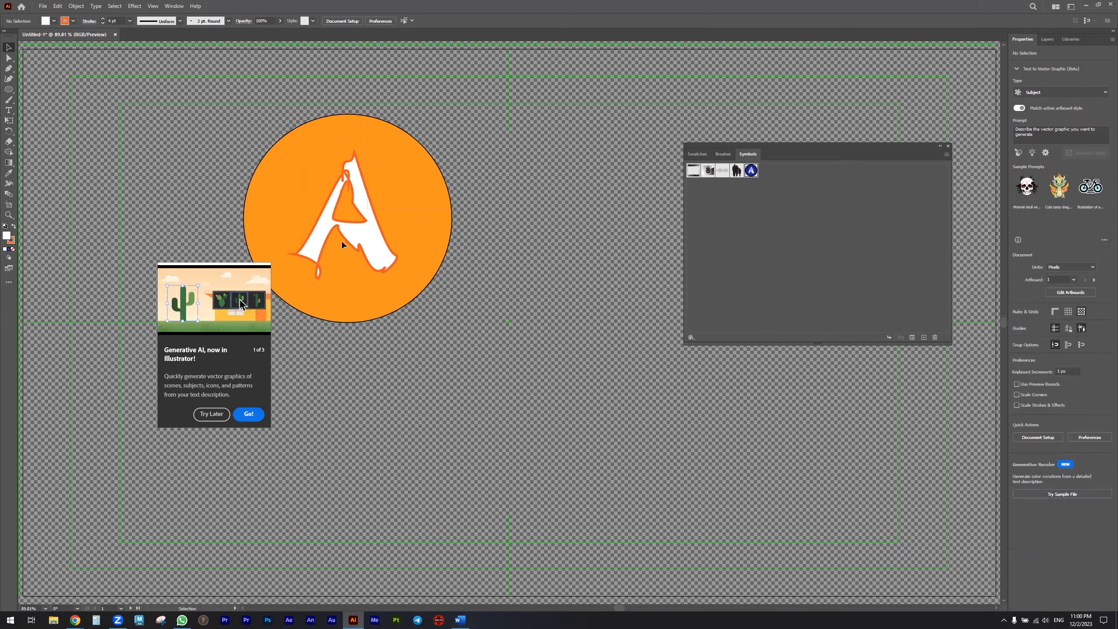
# Add the whole orange logo to the symbols as a dynamic symbol named "A-D"
pyautogui.moveTo(276, 319); pyautogui.dragTo(322, 250)
pyautogui.moveTo(289, 168); pyautogui.dragTo(704, 211)
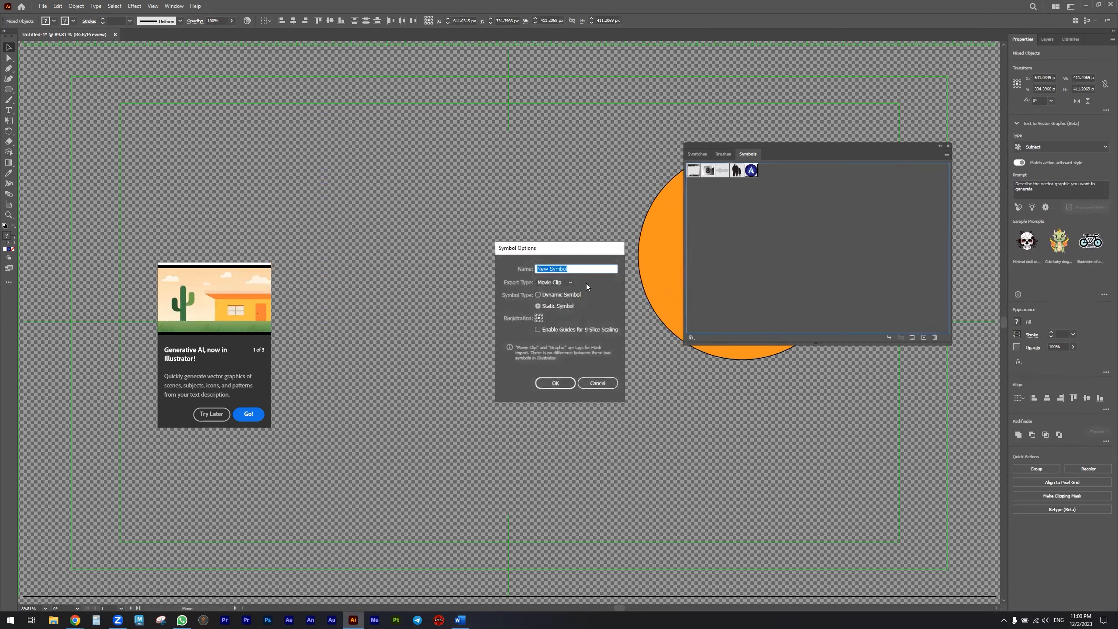
pyautogui.write('A-D')
pyautogui.click(547, 294)
pyautogui.click(556, 383)
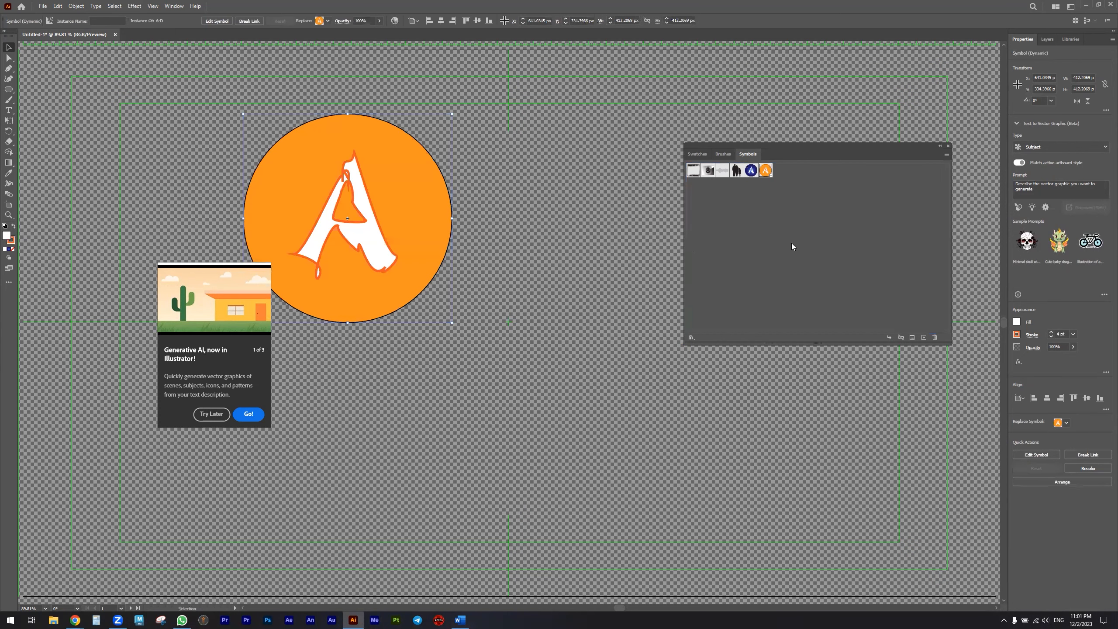
# Save the symbols as a second symbol library named "A-D" in the default Symbols folder
pyautogui.click(947, 155)
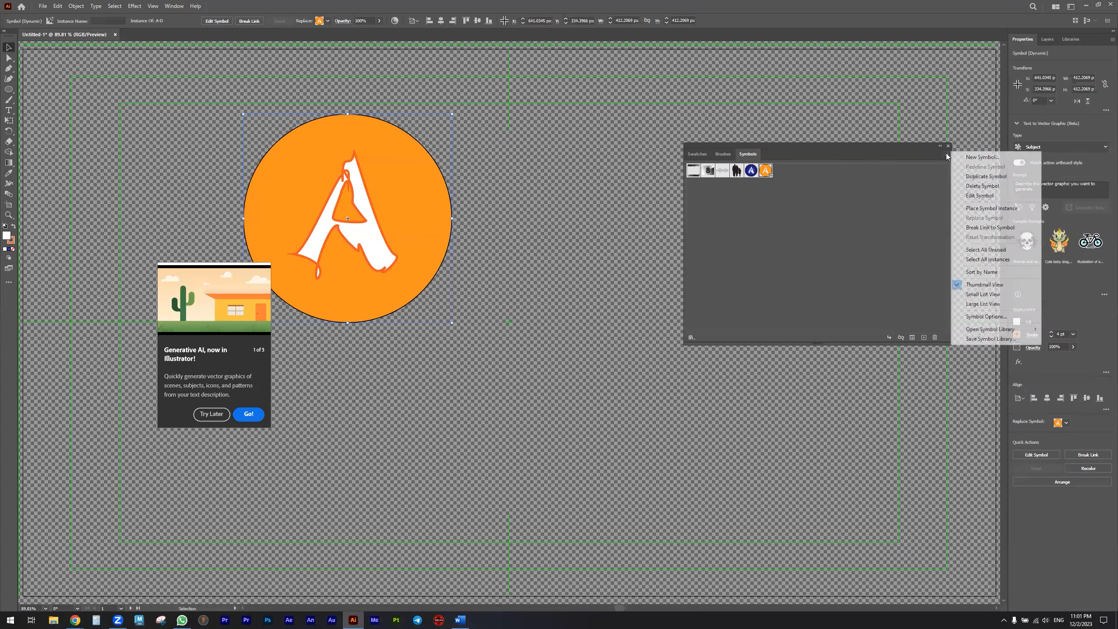
pyautogui.click(986, 338)
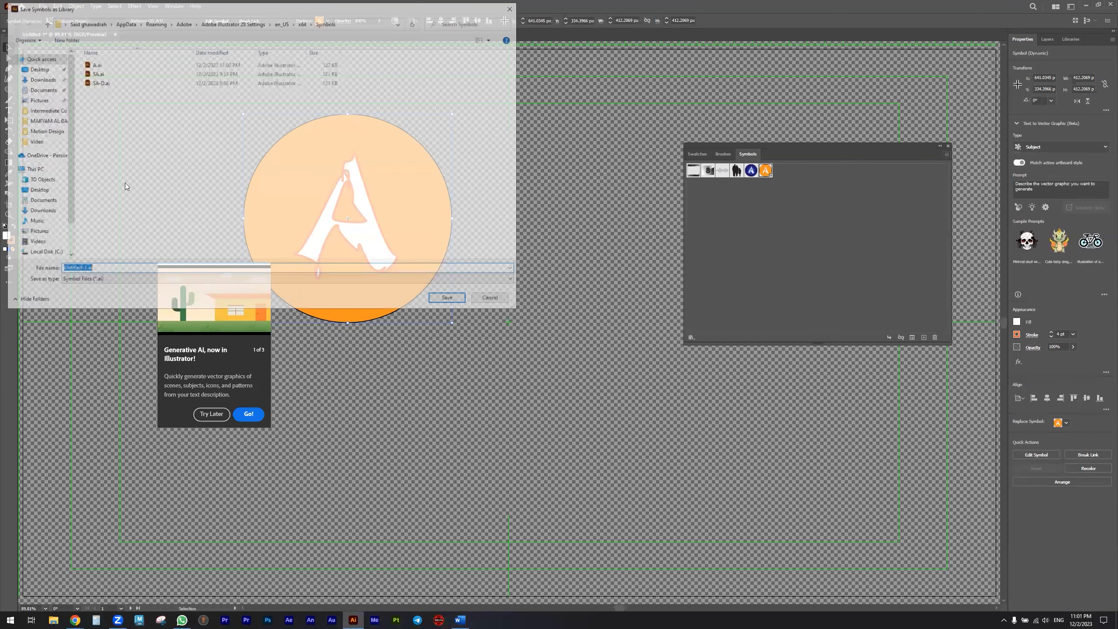
pyautogui.write('A-D')
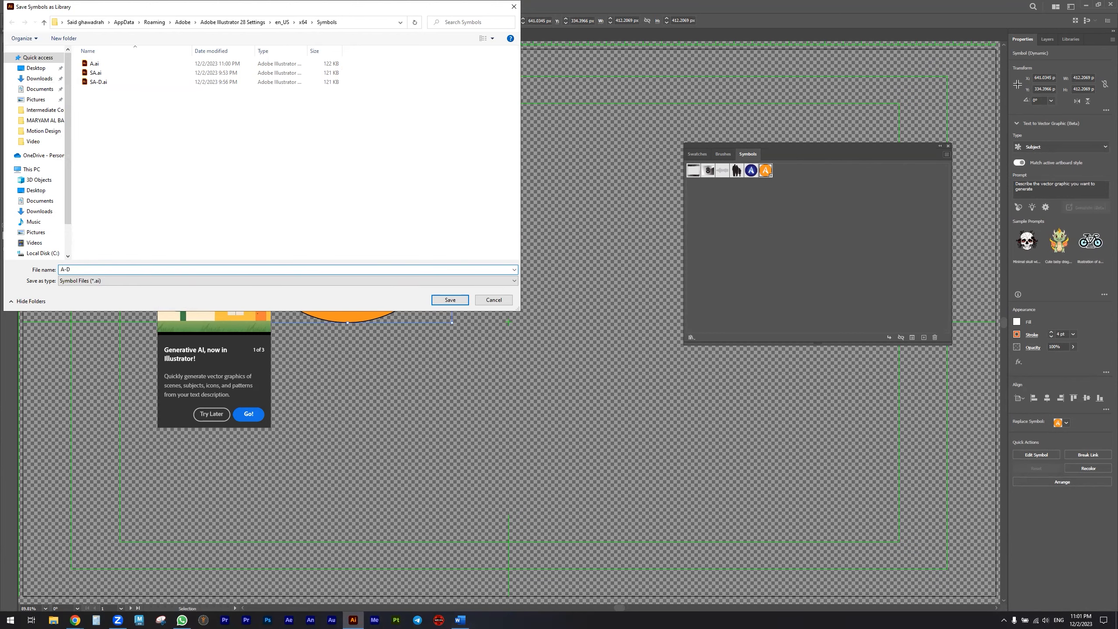
pyautogui.click(450, 300)
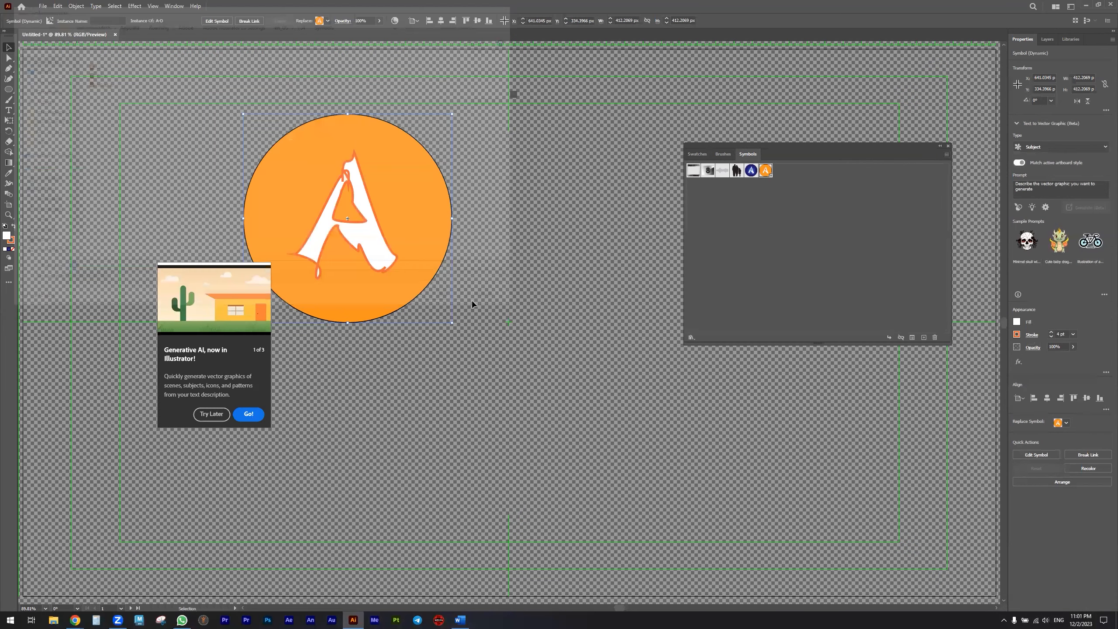
# Create a new document with the preset already chosen
pyautogui.click(41, 7)
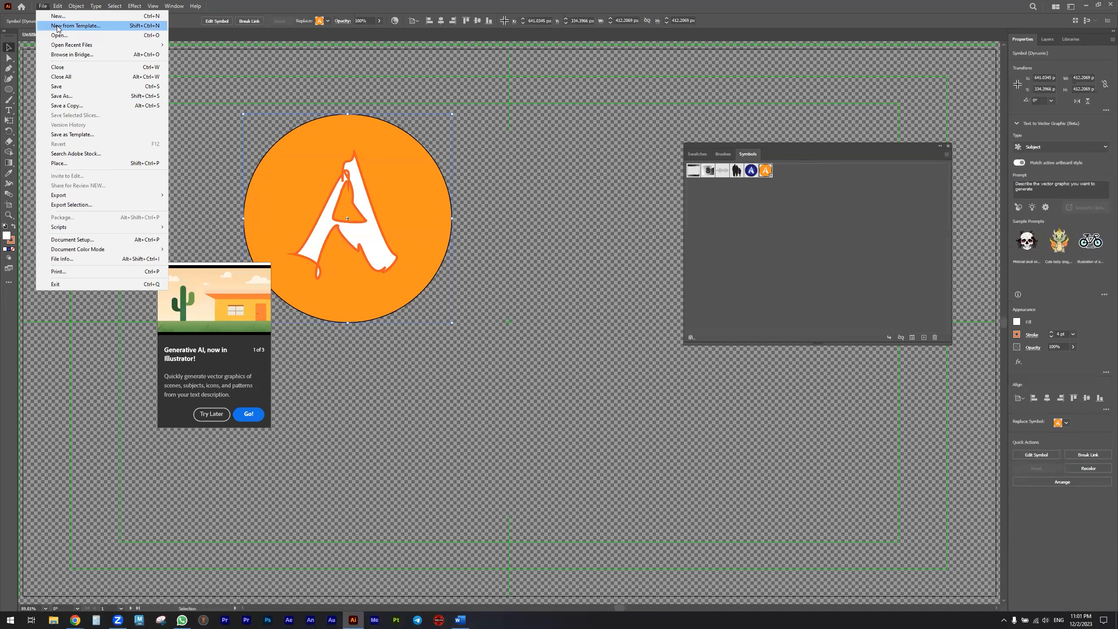
pyautogui.click(56, 15)
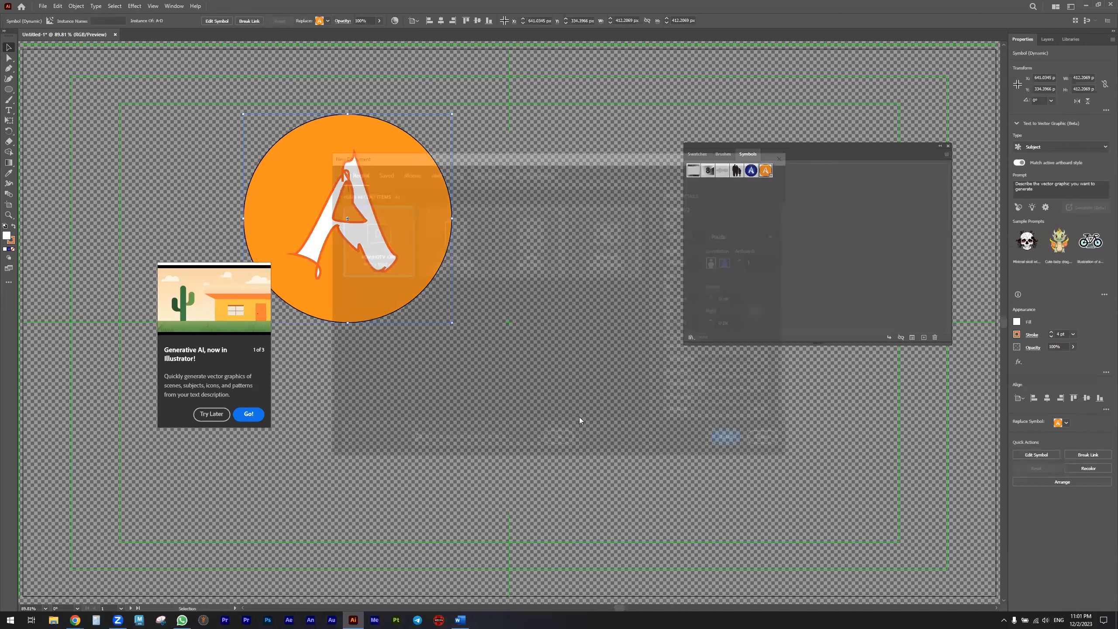
pyautogui.click(725, 443)
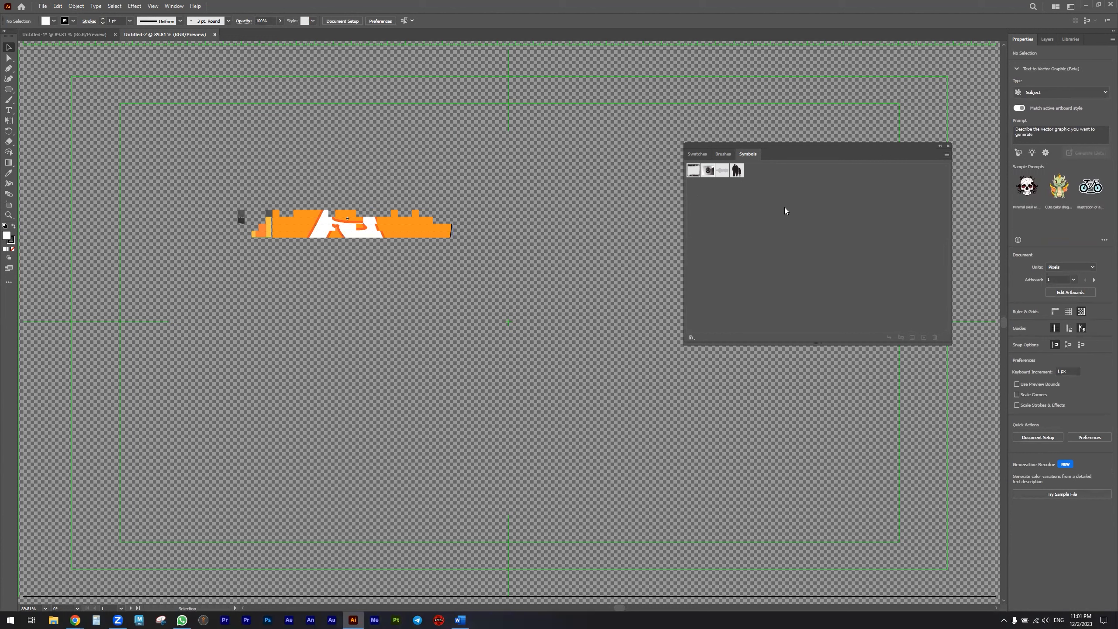
# Open the saved symbol library A.ai from the Symbols folder inside the user's Adobe Illustrator 28 Settings, en_US, x64
pyautogui.click(947, 155)
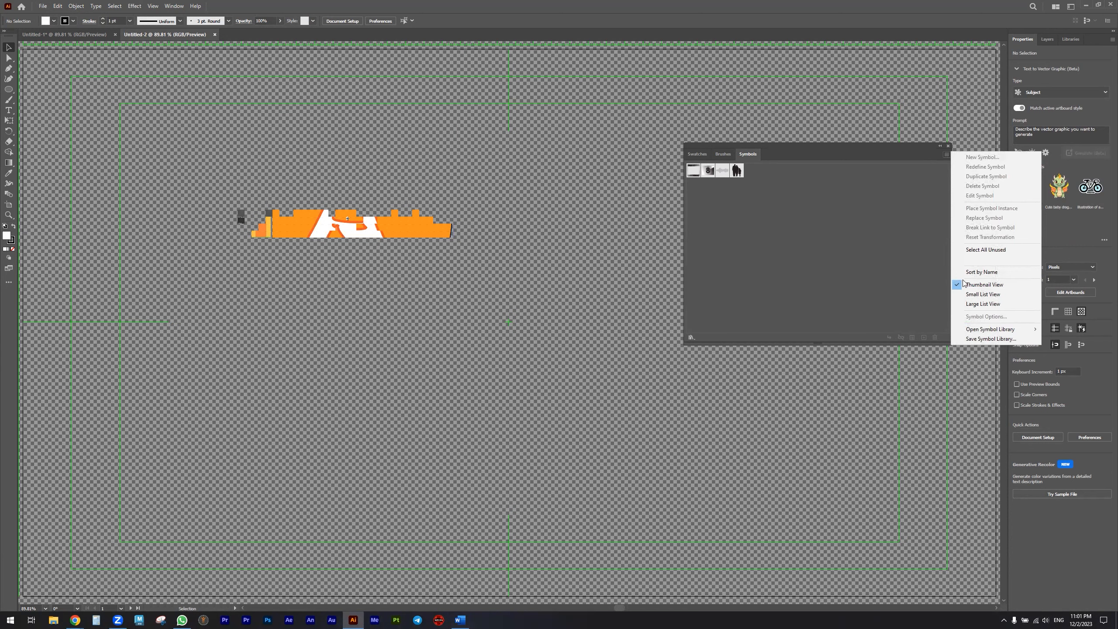
pyautogui.moveTo(995, 329)
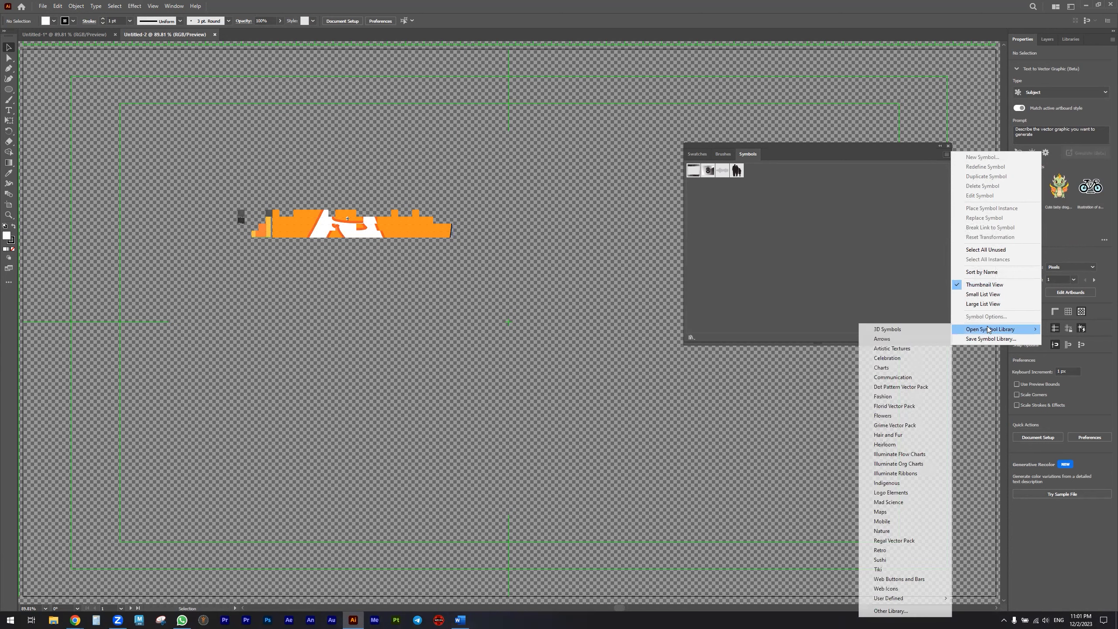
pyautogui.click(890, 611)
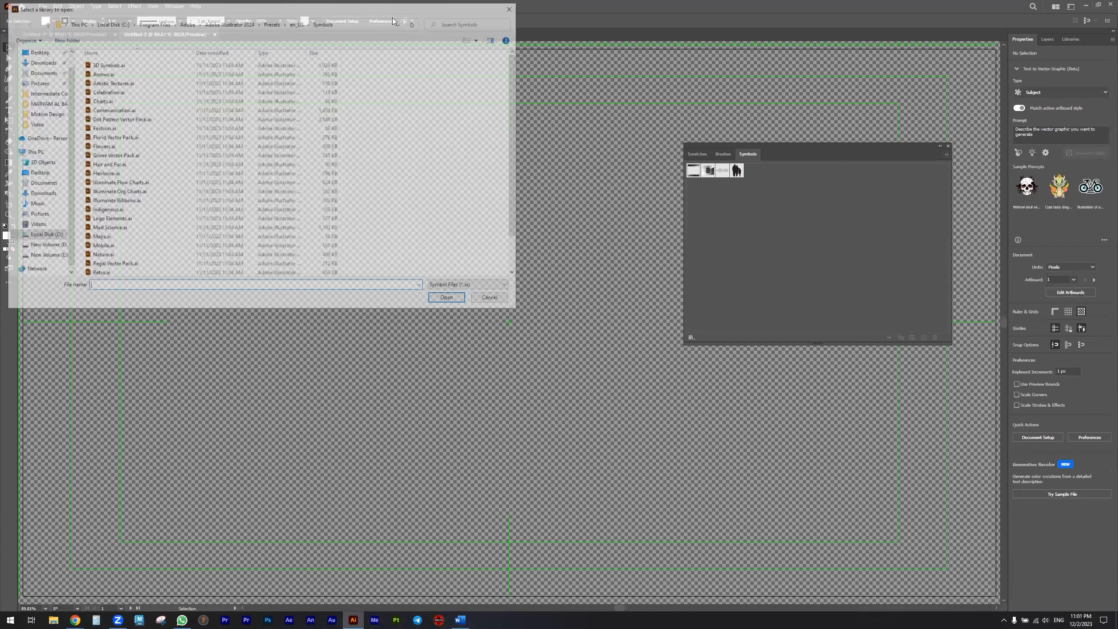
pyautogui.click(368, 23)
pyautogui.write('C:\\Users\\Said\\AppData\\Roaming\\Adobe\\Adobe Illustrator 28 Settings\\en_US\\x64\\Symbols')
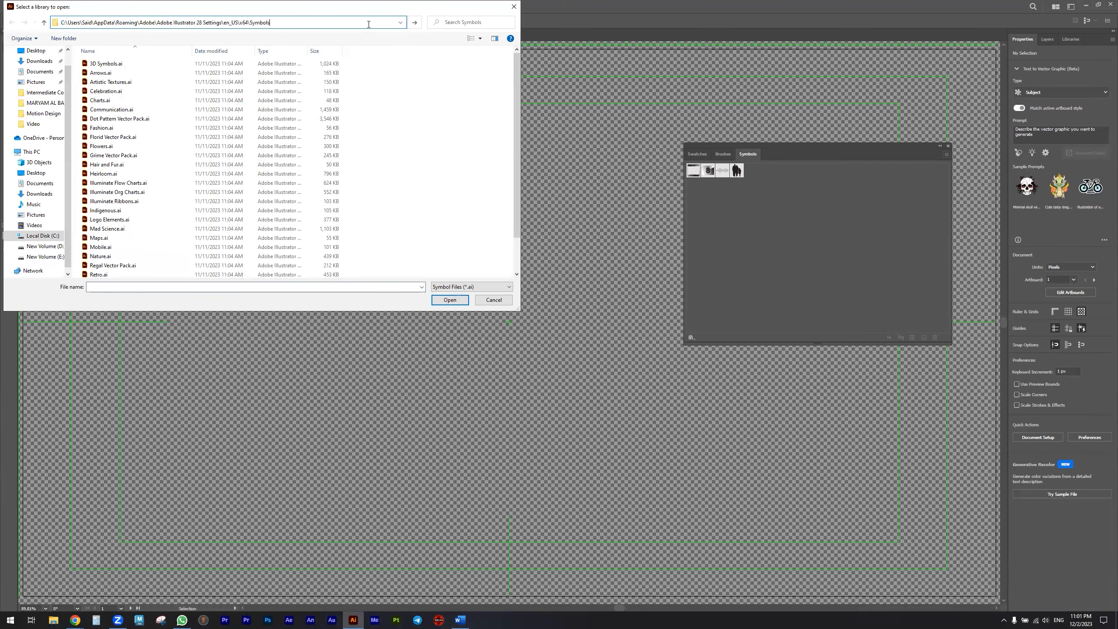
pyautogui.press('Return')
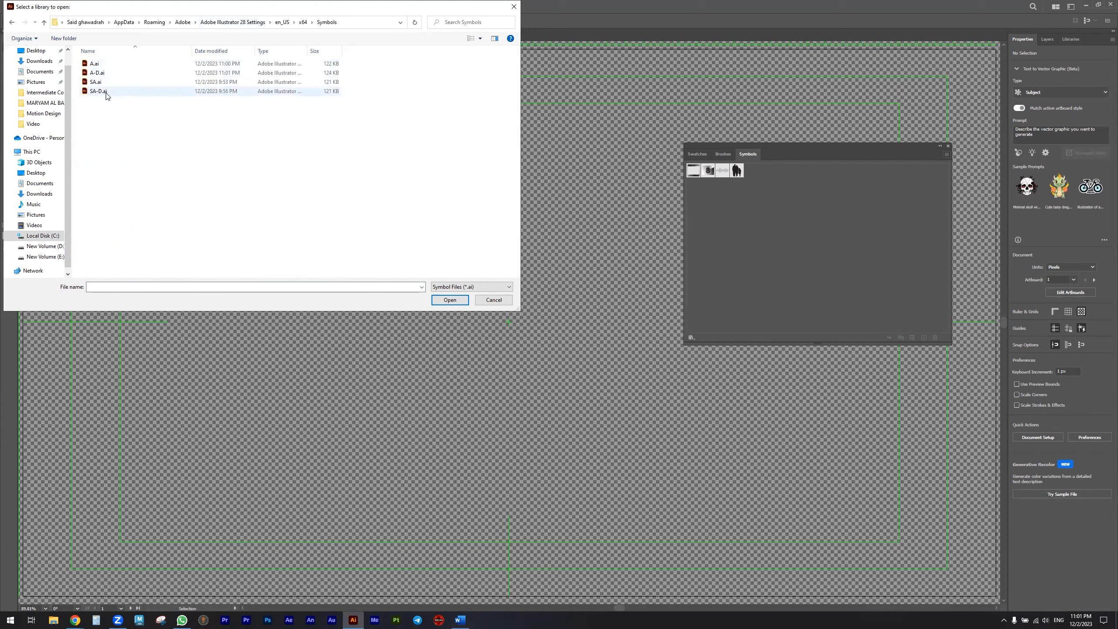
pyautogui.click(102, 66)
pyautogui.doubleClick(102, 69)
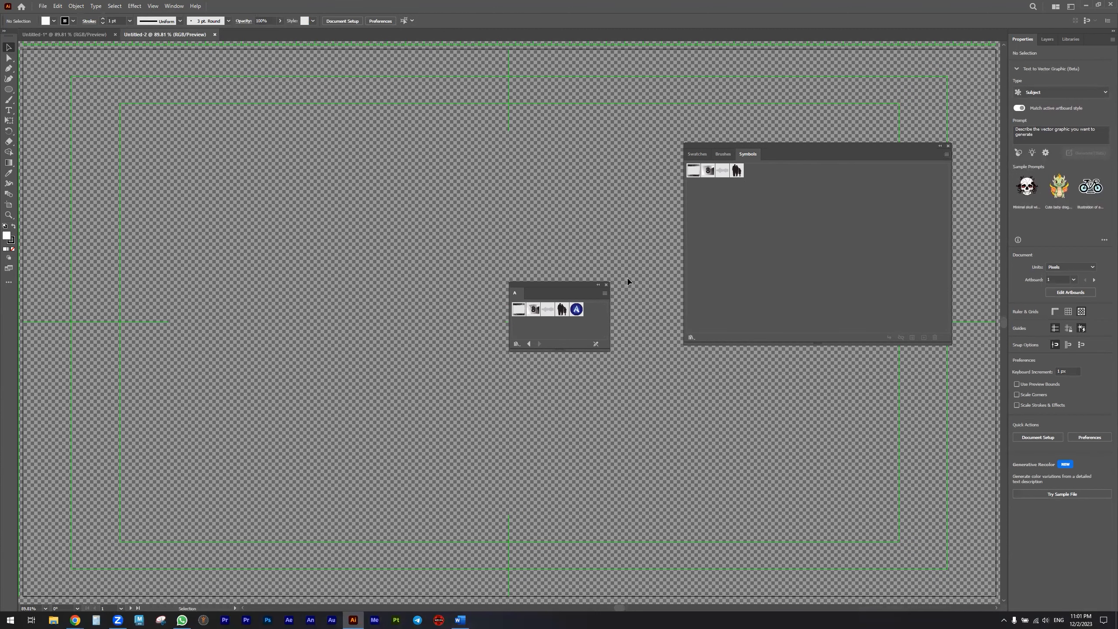
# Open the second saved symbol library, A-D.ai, from the same user Symbols folder
pyautogui.click(946, 154)
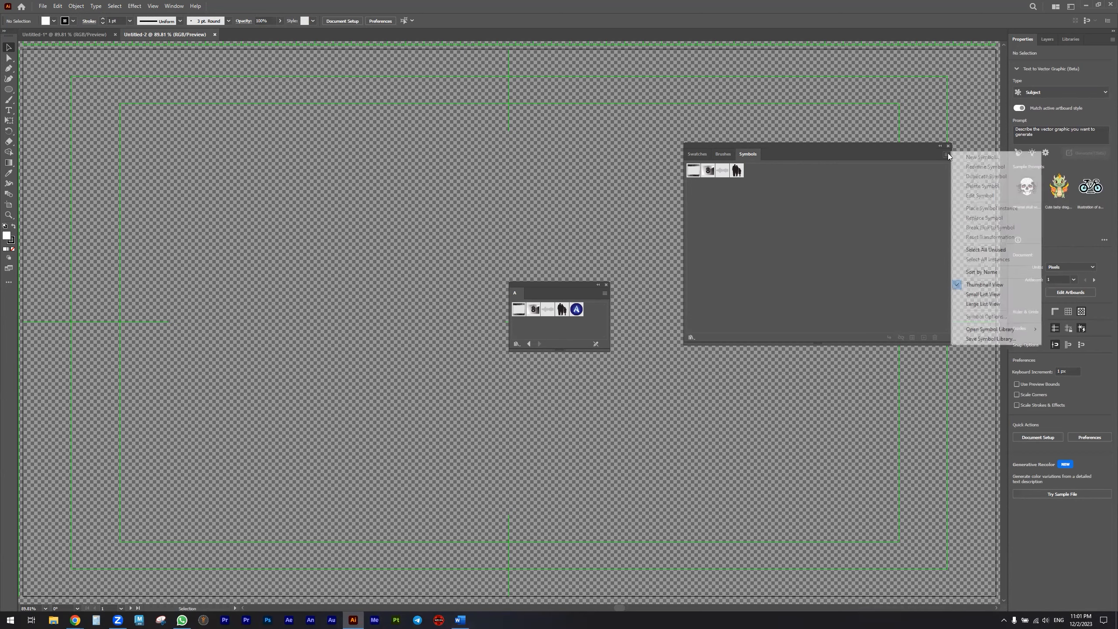
pyautogui.moveTo(1000, 331)
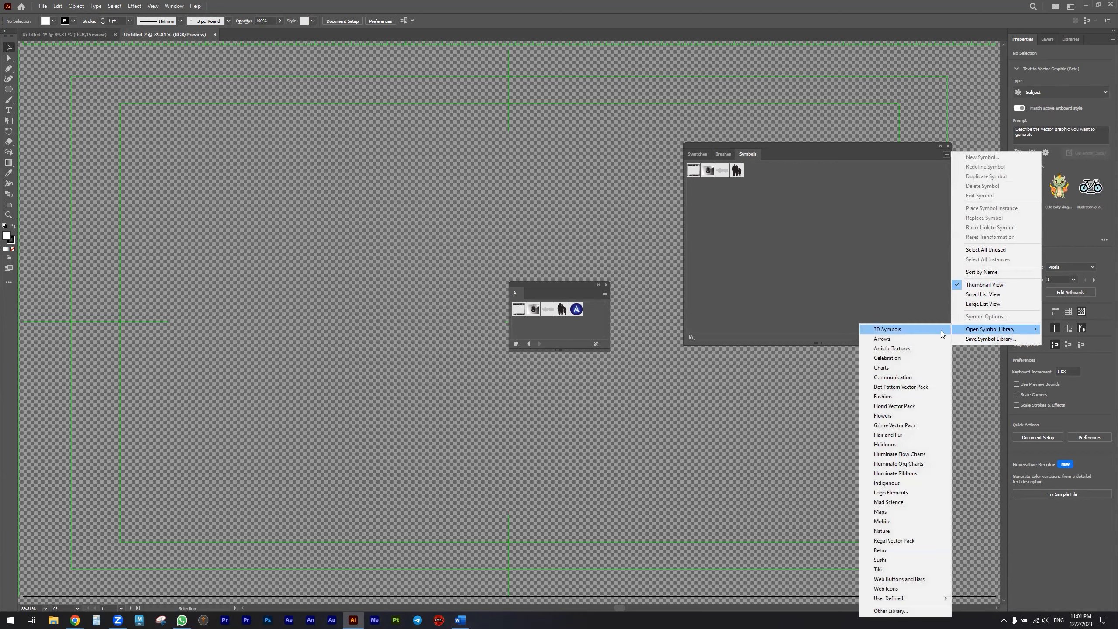
pyautogui.click(890, 611)
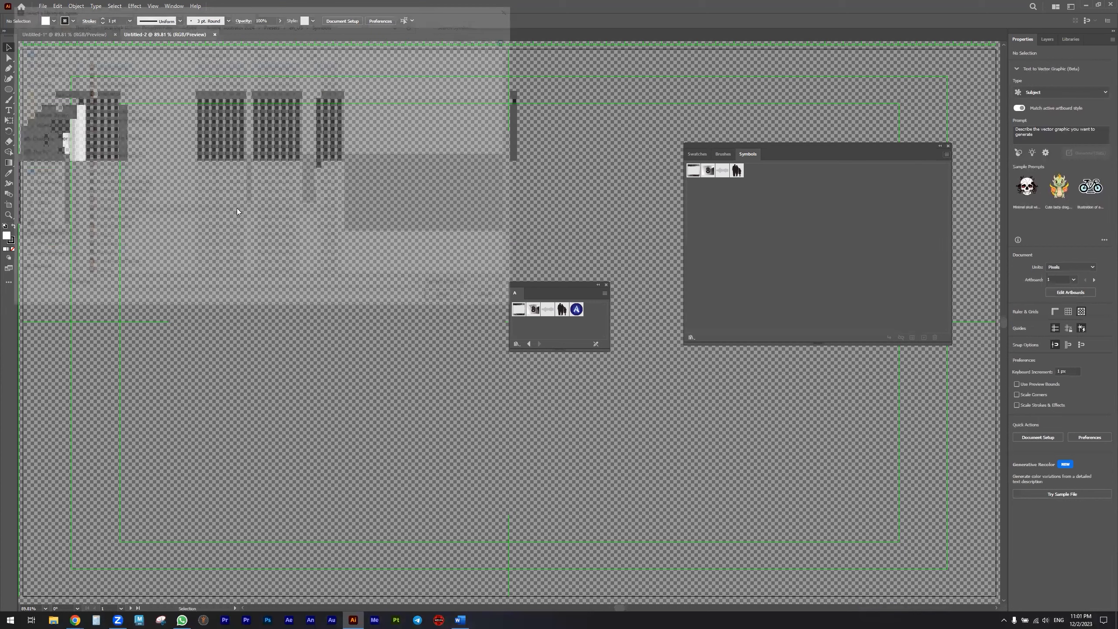
pyautogui.click(358, 21)
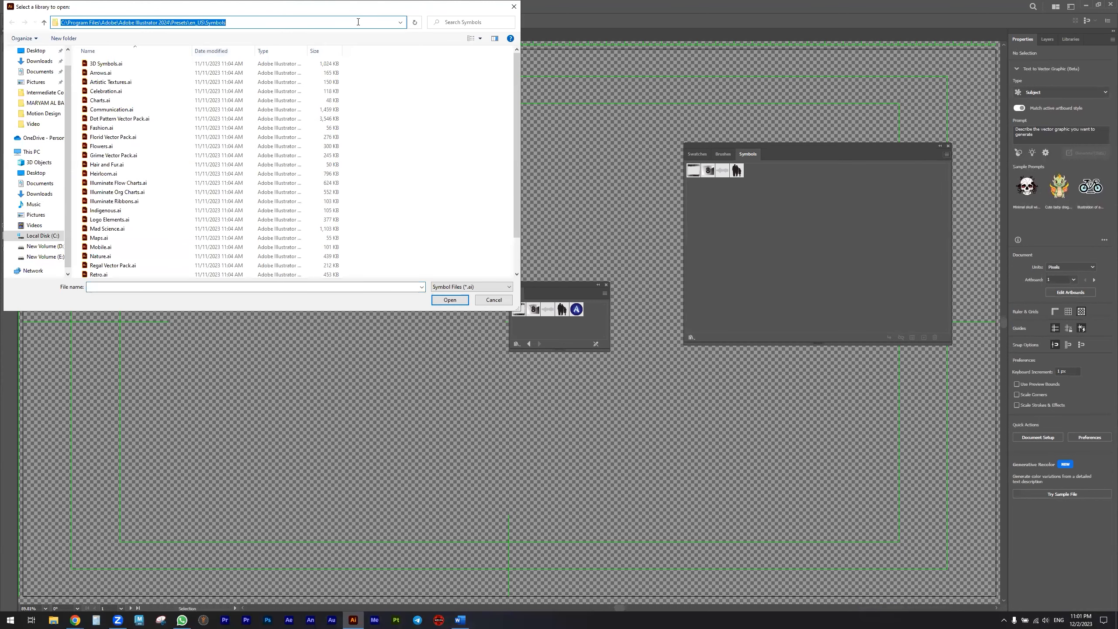
pyautogui.press('Return')
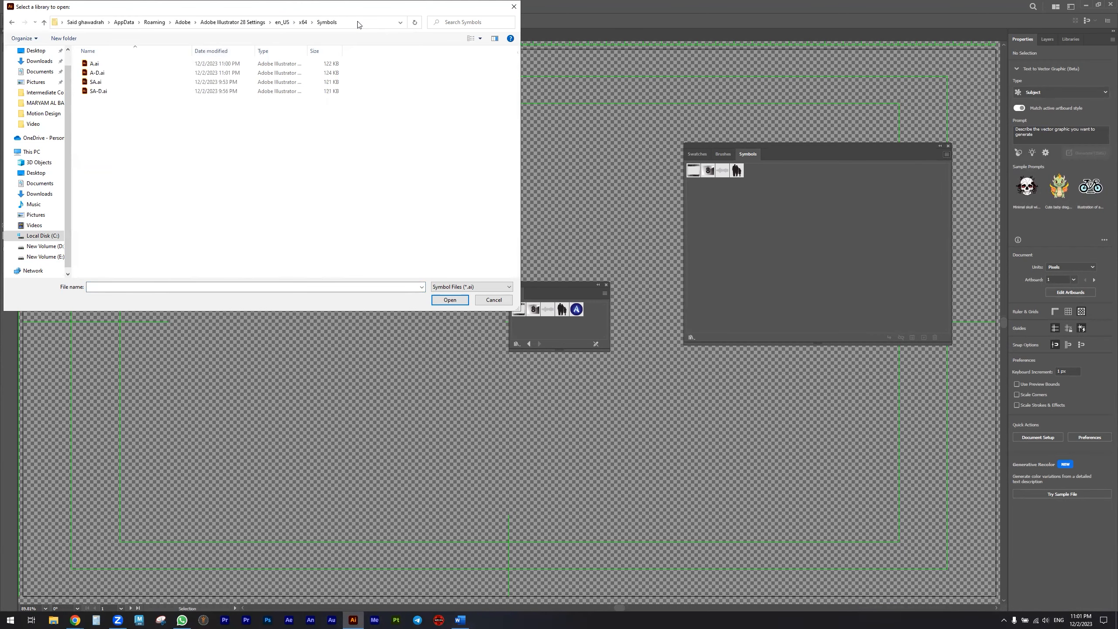
pyautogui.doubleClick(98, 73)
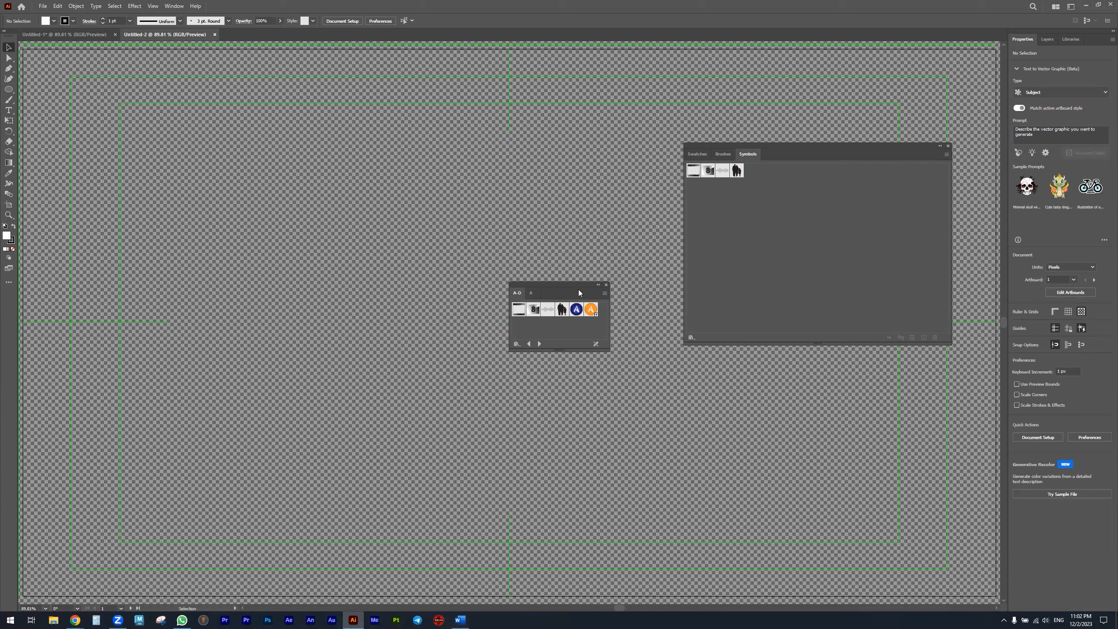
# Move the A-D library over the Symbols panel and place three instances of the blue A logo symbol on the artboard
pyautogui.moveTo(566, 287); pyautogui.dragTo(778, 207)
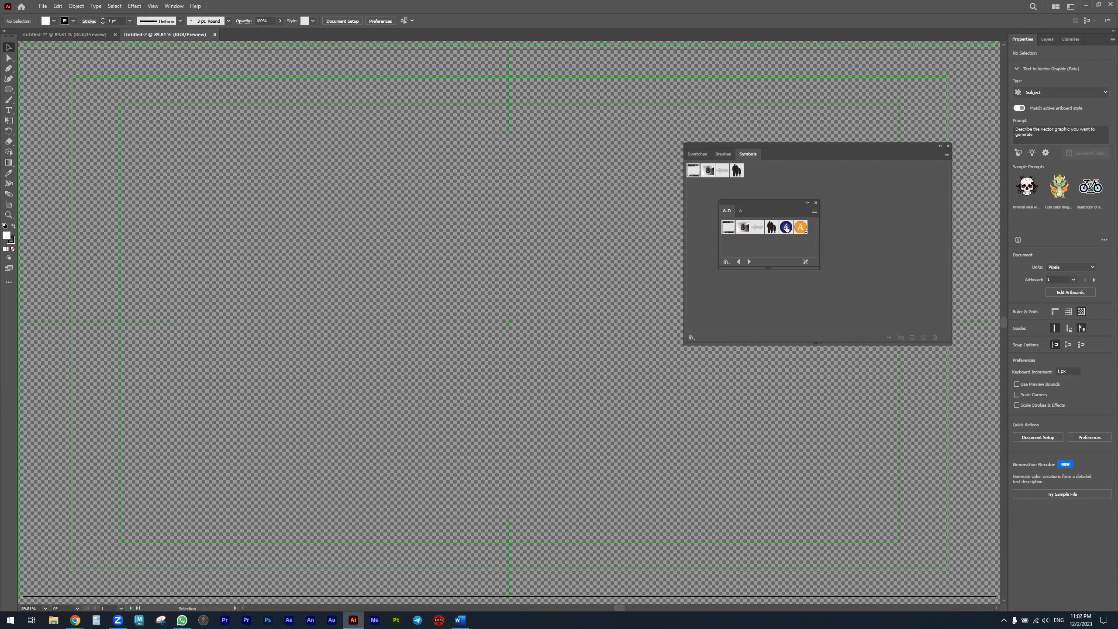
pyautogui.moveTo(787, 237); pyautogui.dragTo(374, 214)
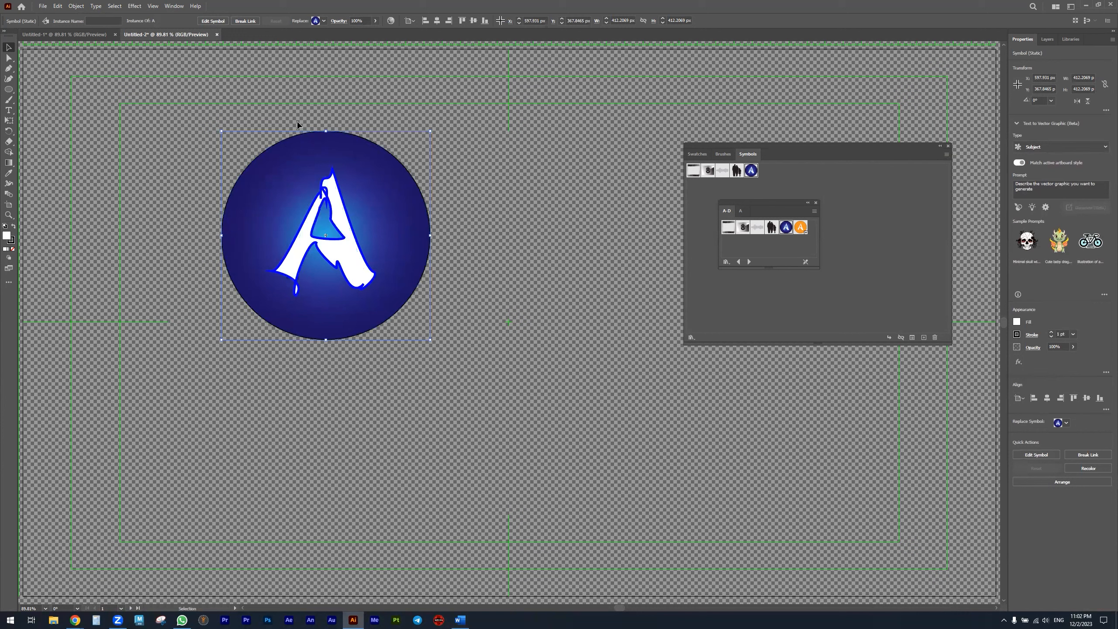
pyautogui.doubleClick(279, 159)
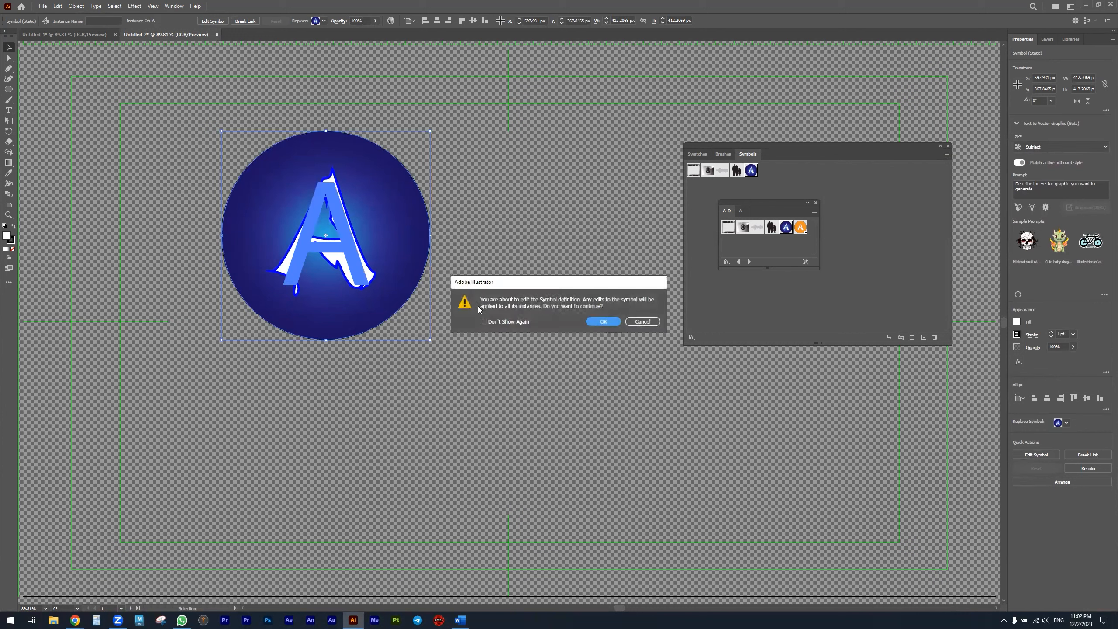
pyautogui.click(641, 320)
pyautogui.moveTo(575, 372); pyautogui.dragTo(575, 372)
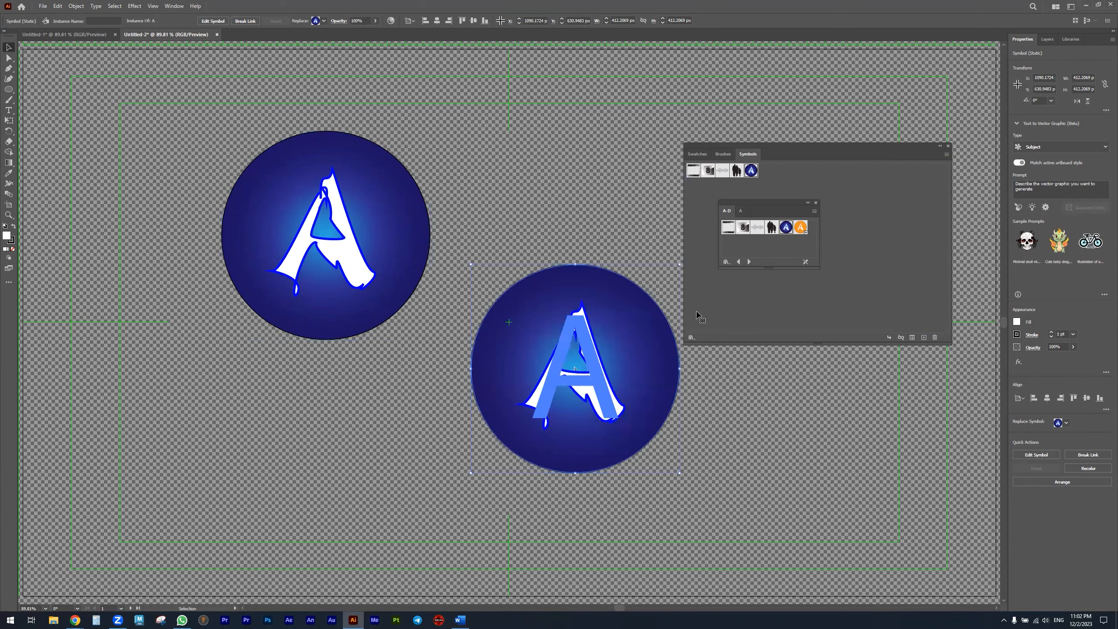
pyautogui.moveTo(787, 227); pyautogui.dragTo(784, 432)
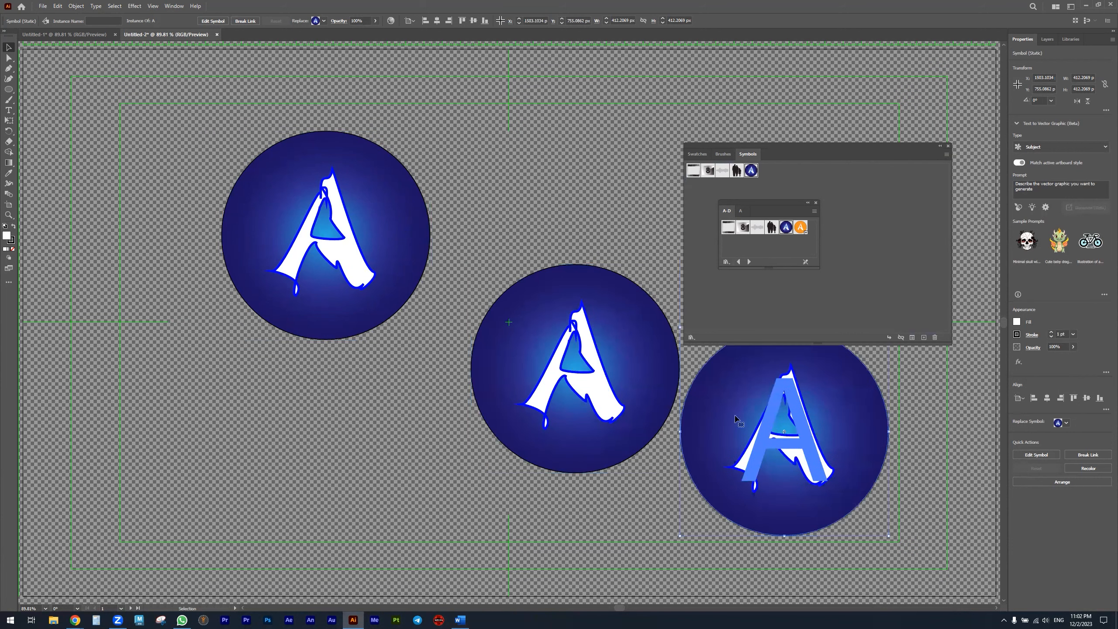
# Edit the blue logo's symbol definition, fill its circle with bright green and exit symbol editing
pyautogui.click(290, 214)
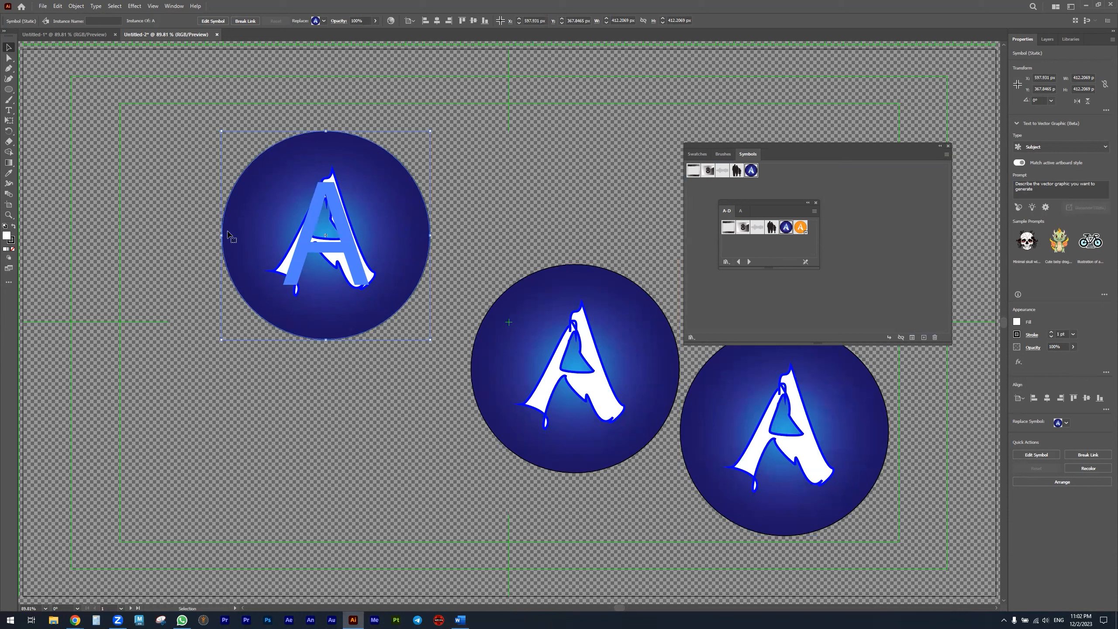
pyautogui.doubleClick(253, 207)
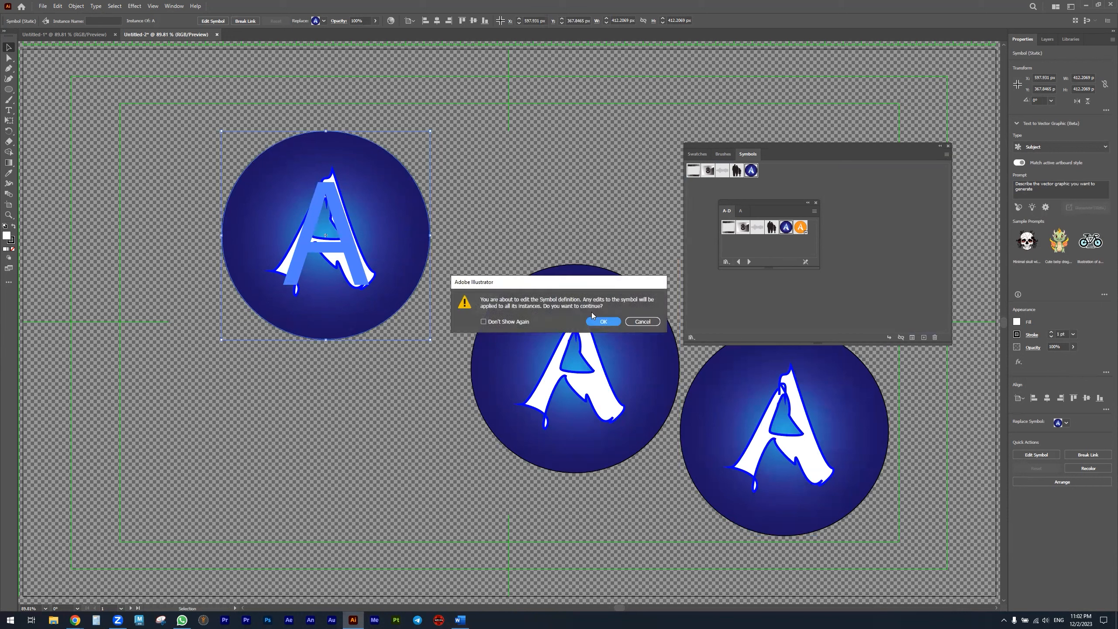
pyautogui.click(602, 321)
pyautogui.click(266, 182)
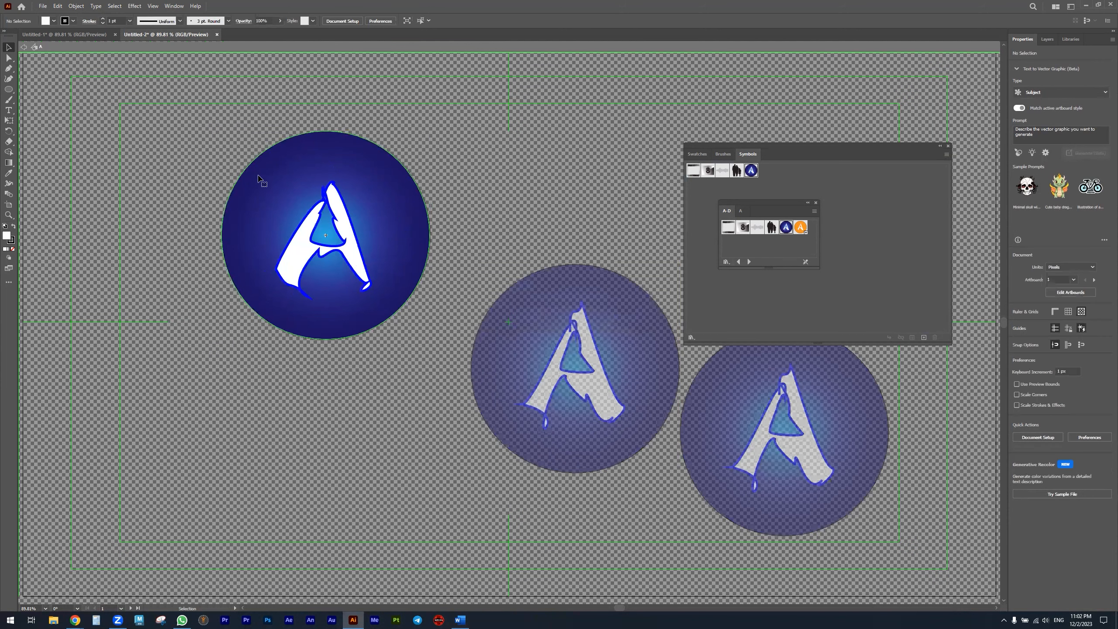
pyautogui.click(1017, 322)
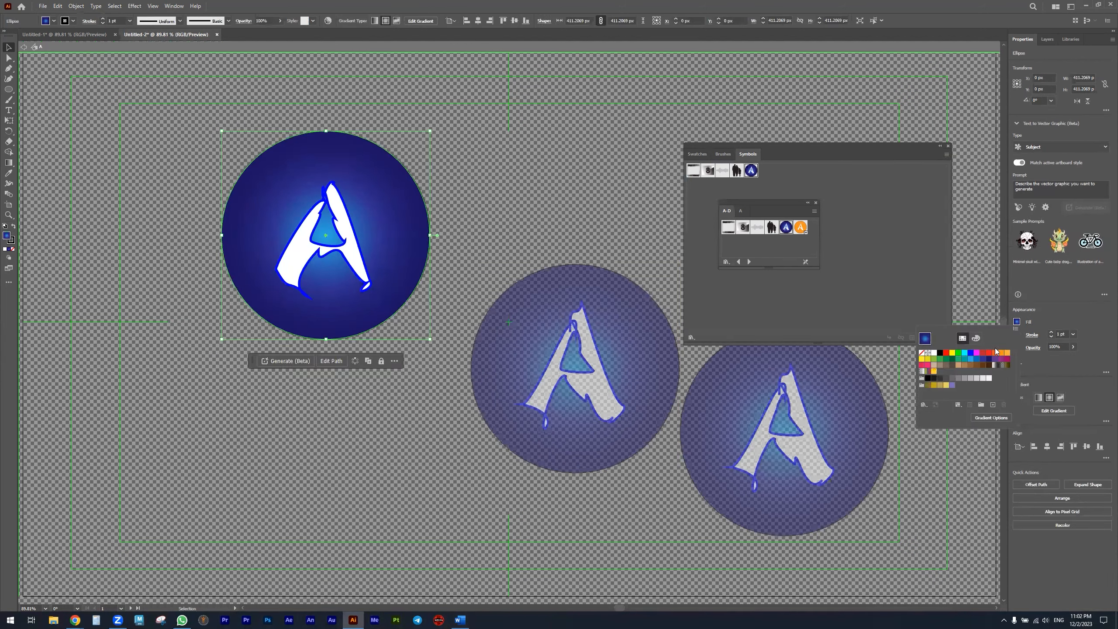
pyautogui.click(959, 356)
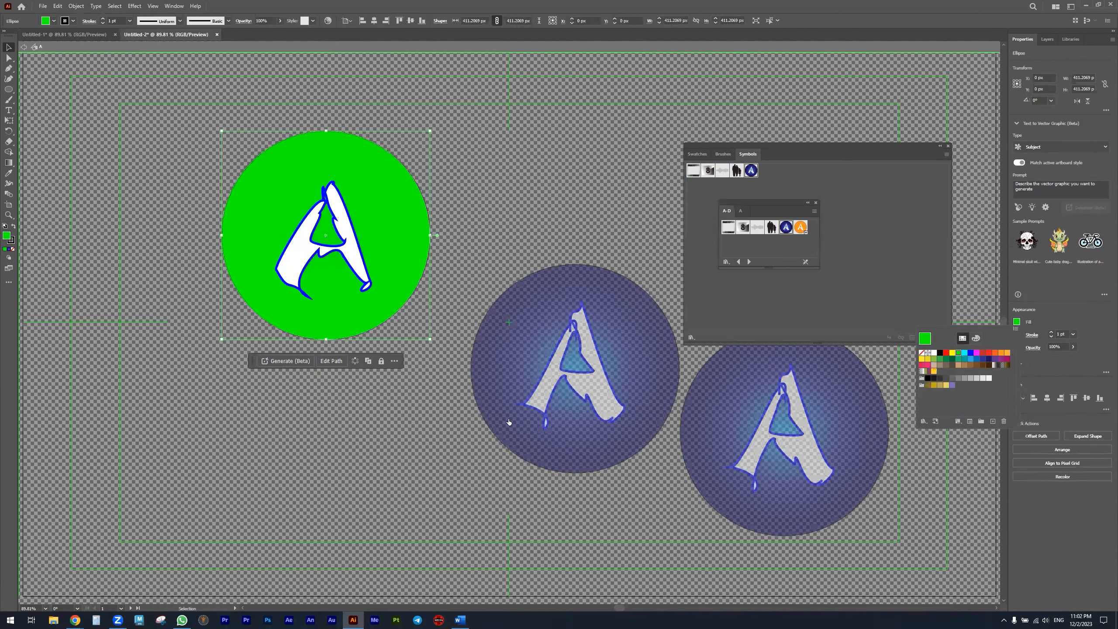
pyautogui.doubleClick(439, 427)
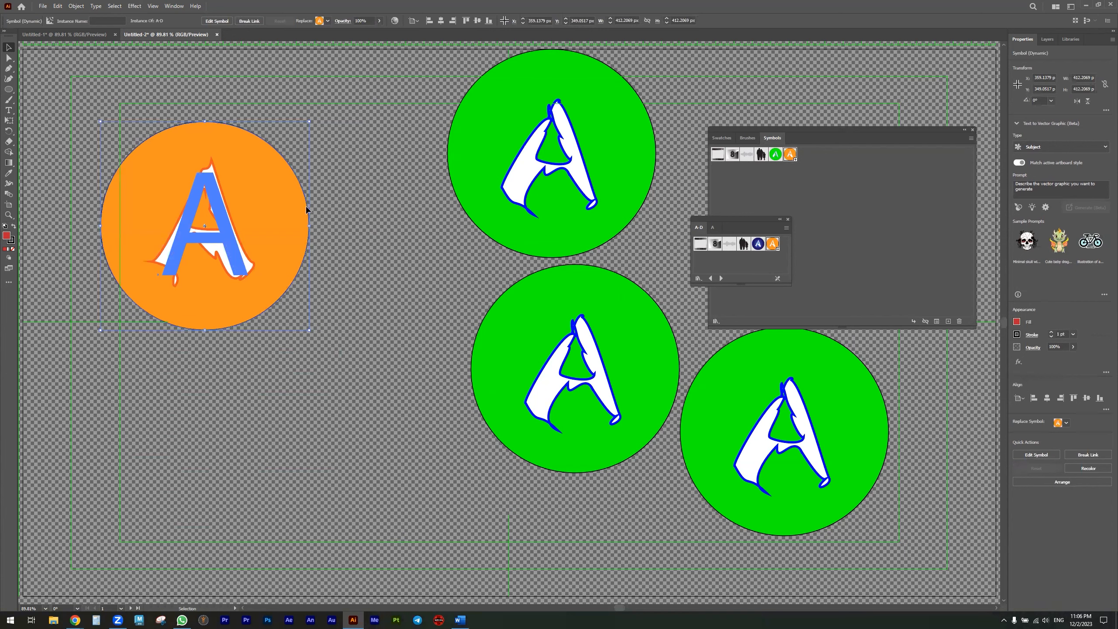
# Try to change the fill colour of the orange dynamic symbol instance with a swatch
pyautogui.click(352, 206)
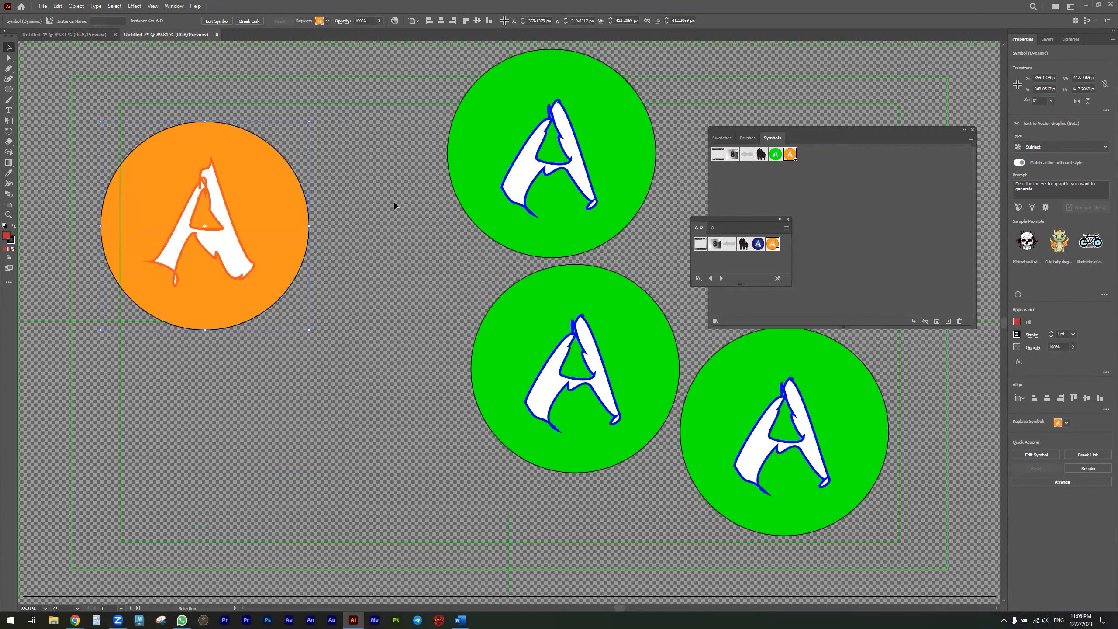
pyautogui.click(303, 200)
pyautogui.click(1016, 321)
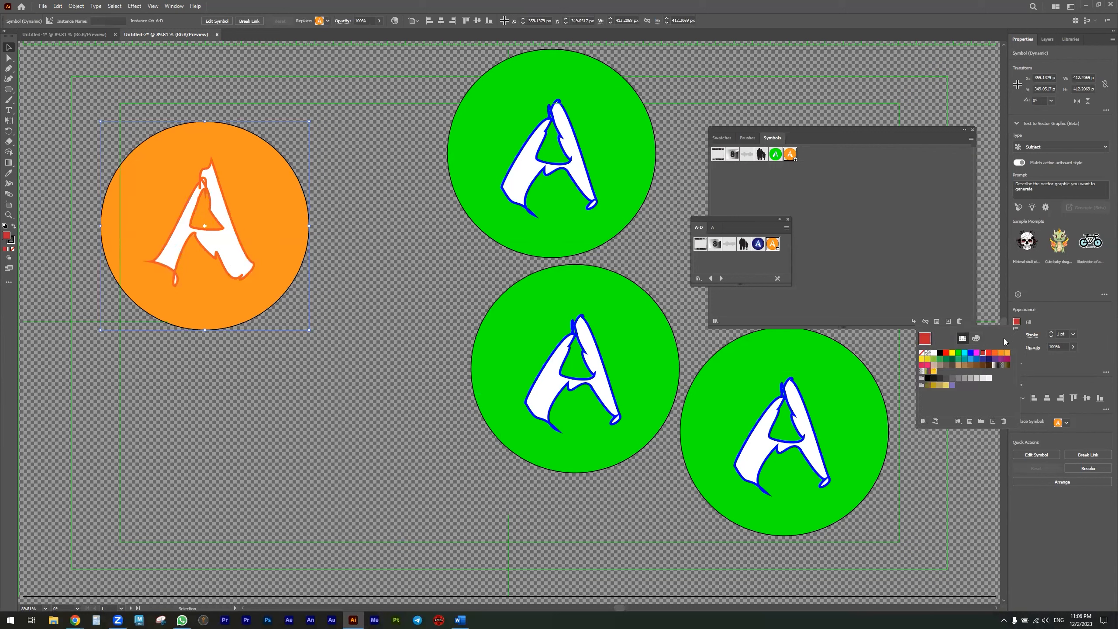
pyautogui.click(1002, 354)
pyautogui.doubleClick(1002, 354)
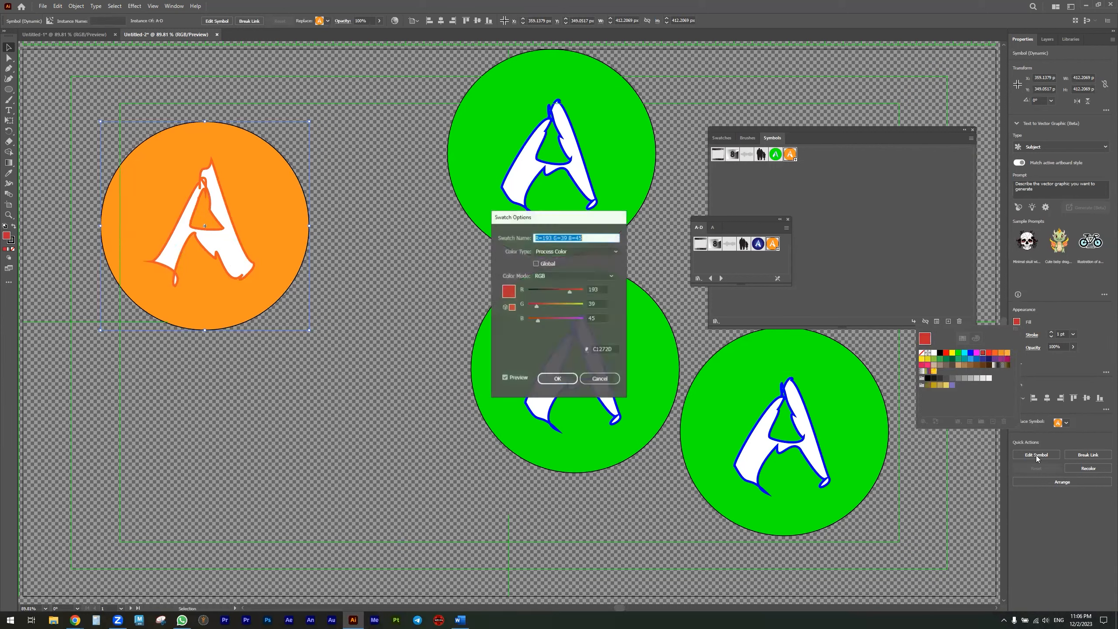
pyautogui.click(561, 379)
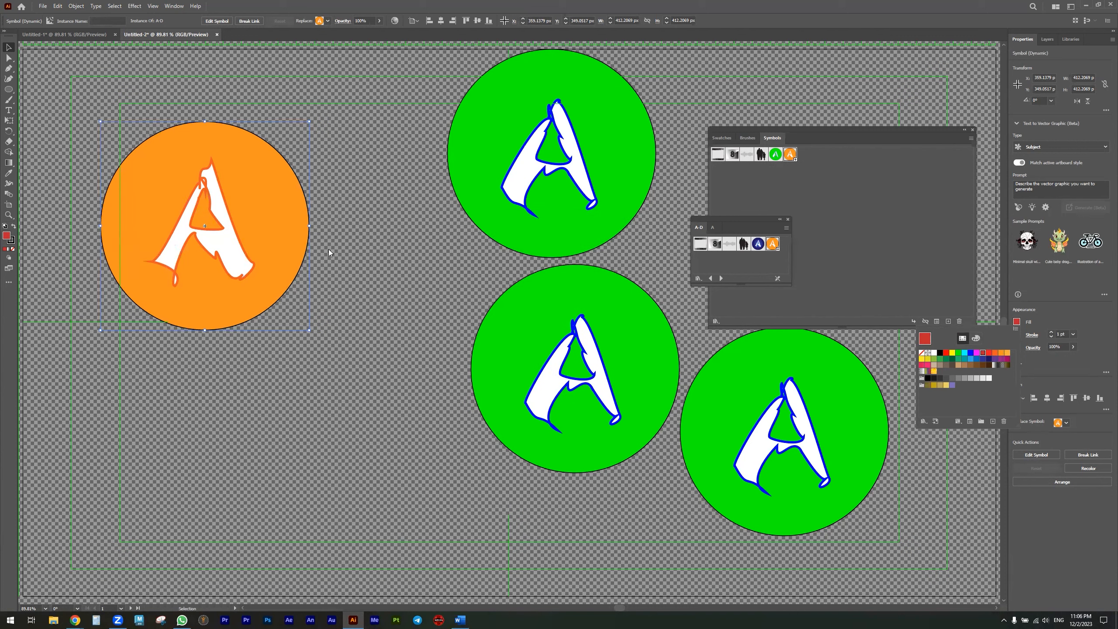
pyautogui.click(327, 20)
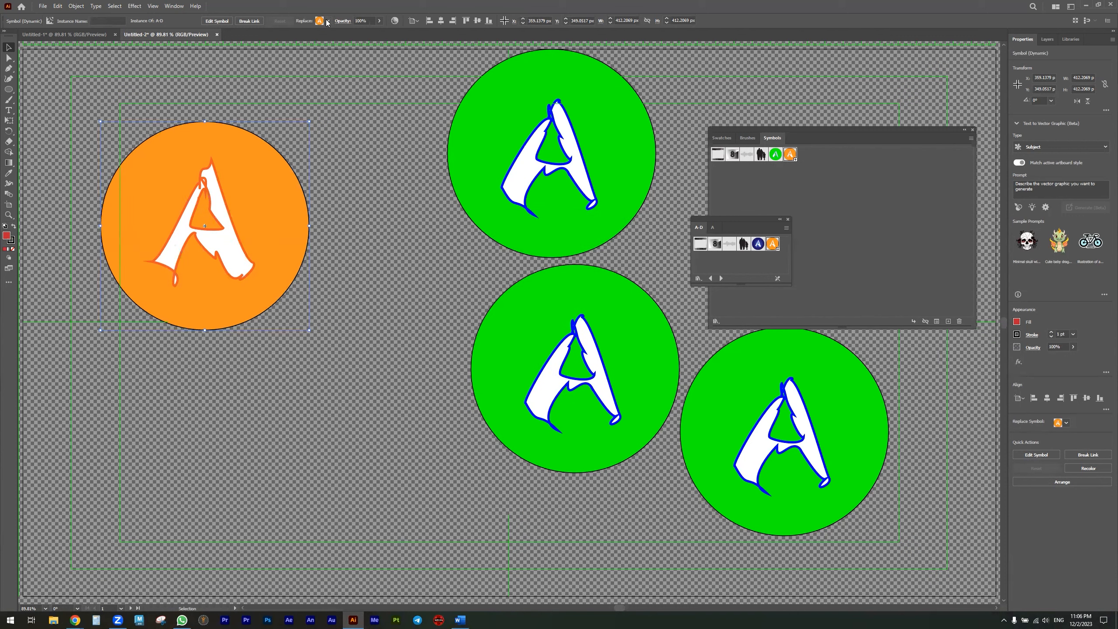
pyautogui.click(328, 21)
pyautogui.click(327, 22)
pyautogui.click(794, 157)
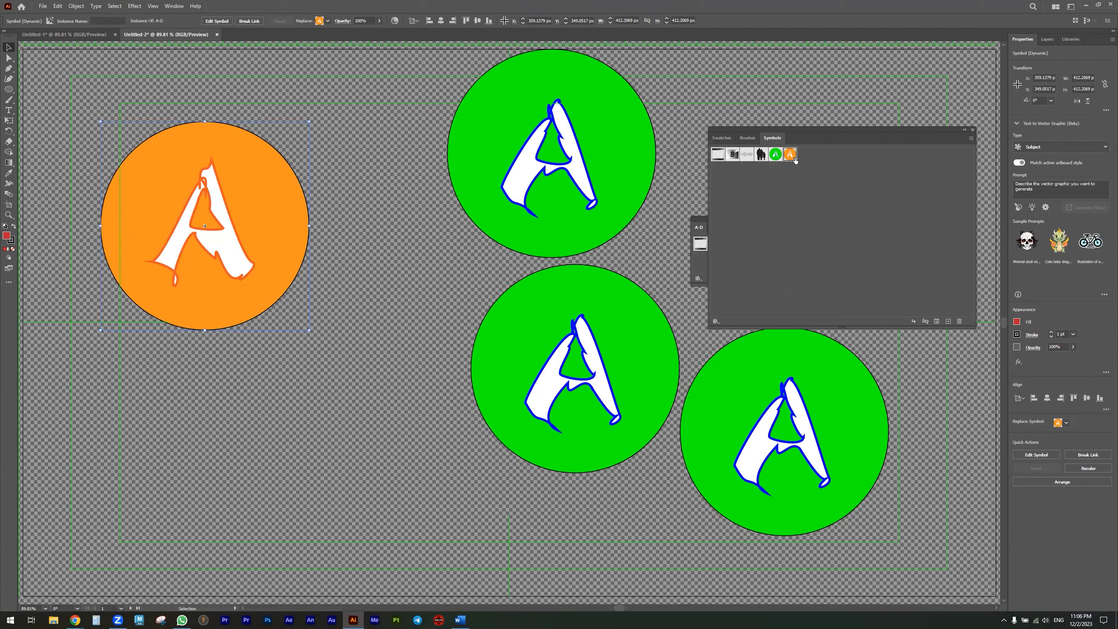
pyautogui.click(697, 228)
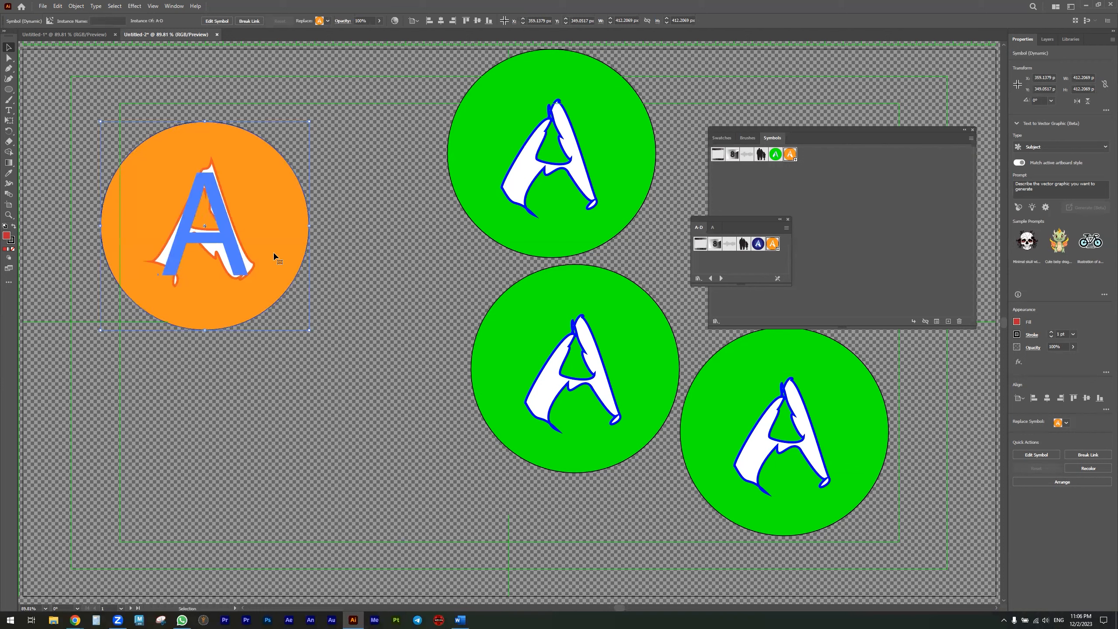
# Stretch the circle into a wide ellipse in the orange symbol's definition, and place another orange symbol from the A-D library below it
pyautogui.doubleClick(304, 211)
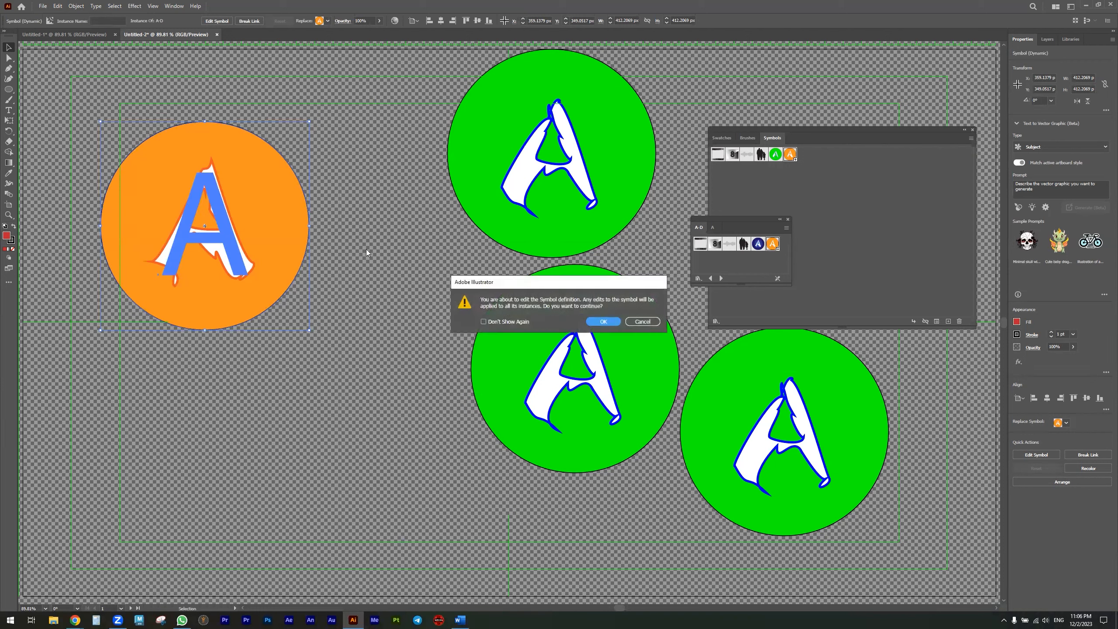
pyautogui.click(613, 324)
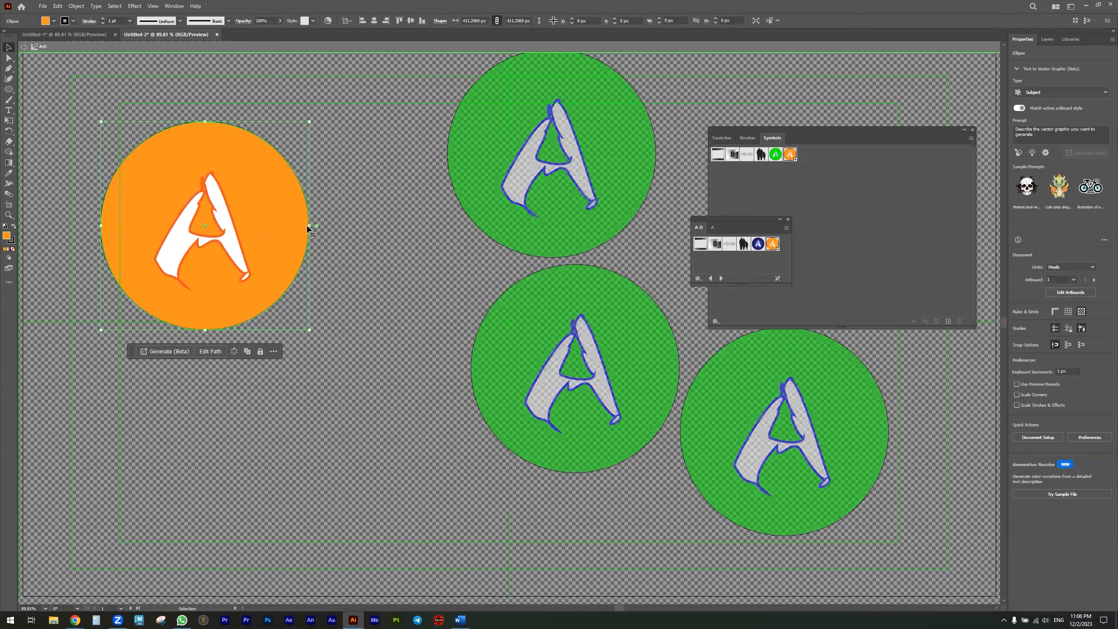
pyautogui.moveTo(310, 225); pyautogui.dragTo(398, 226)
pyautogui.click(444, 379)
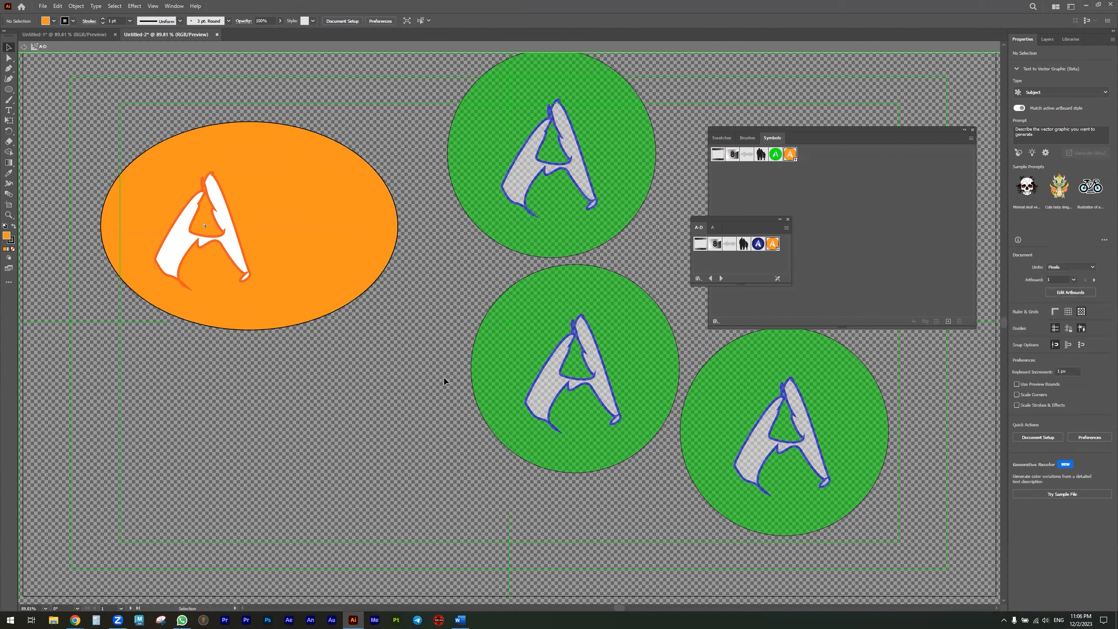
pyautogui.doubleClick(444, 380)
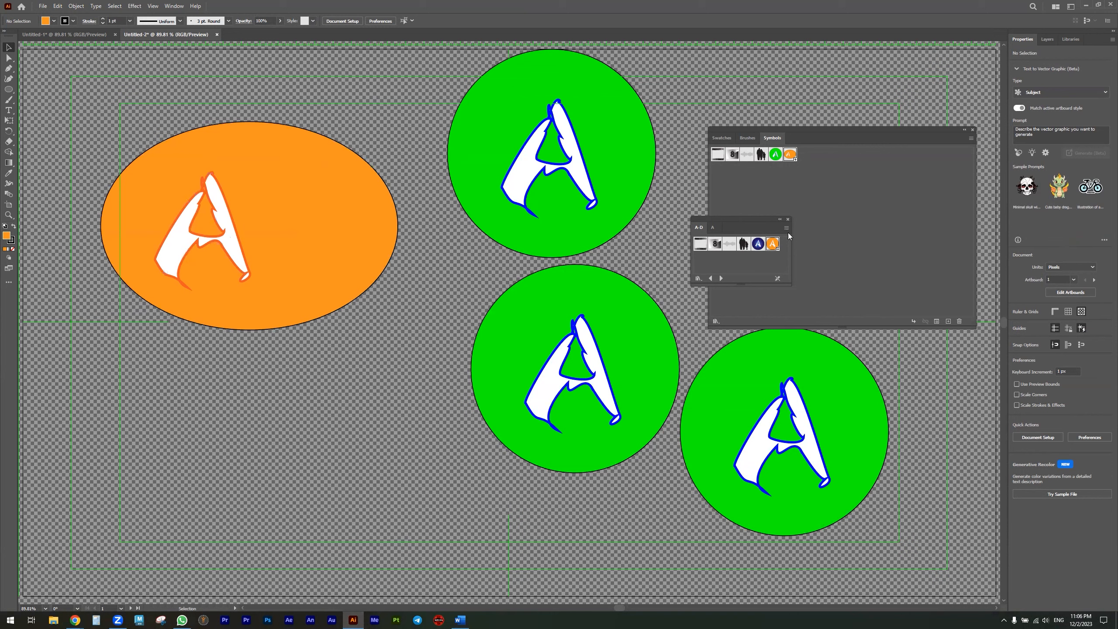
pyautogui.moveTo(774, 245); pyautogui.dragTo(306, 471)
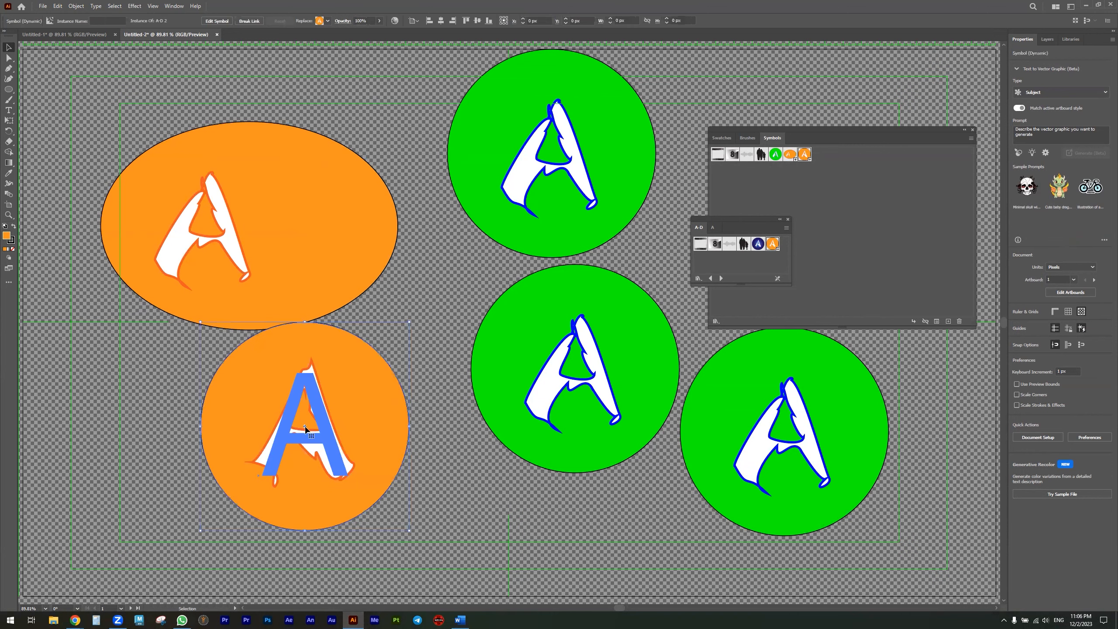
# Fill the wide ellipse with red in the orange symbol's definition and exit symbol editing
pyautogui.doubleClick(367, 267)
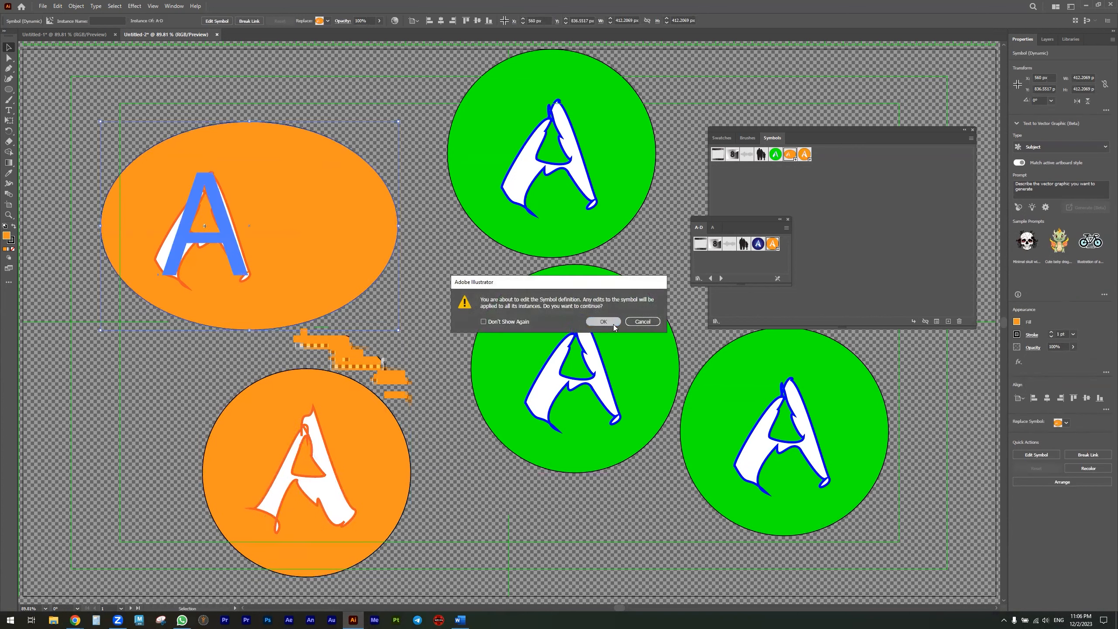
pyautogui.click(613, 324)
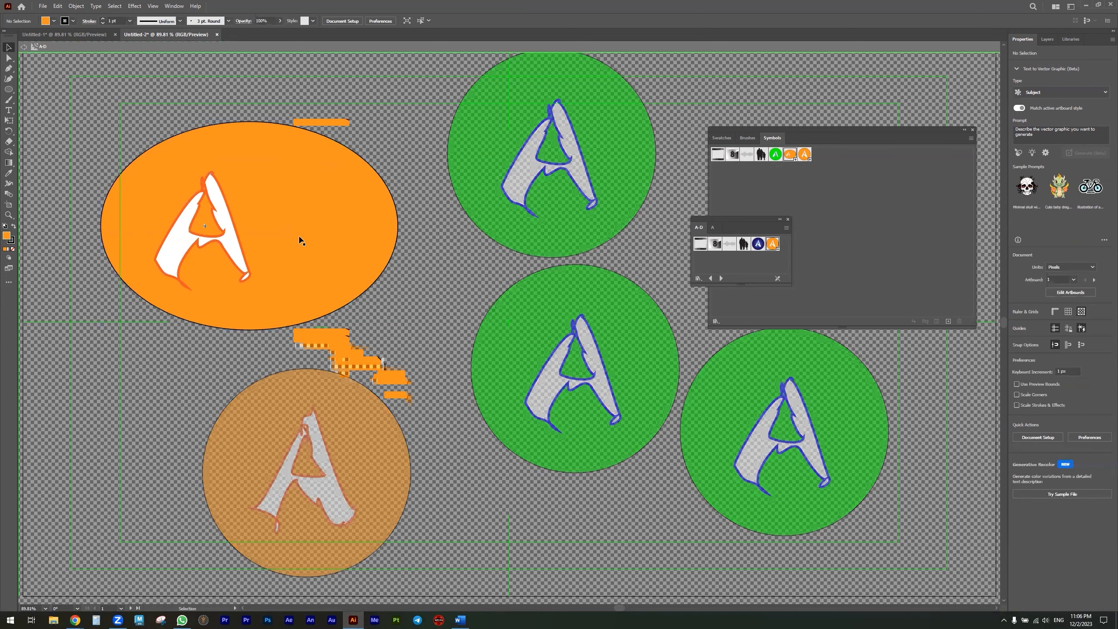
pyautogui.click(349, 232)
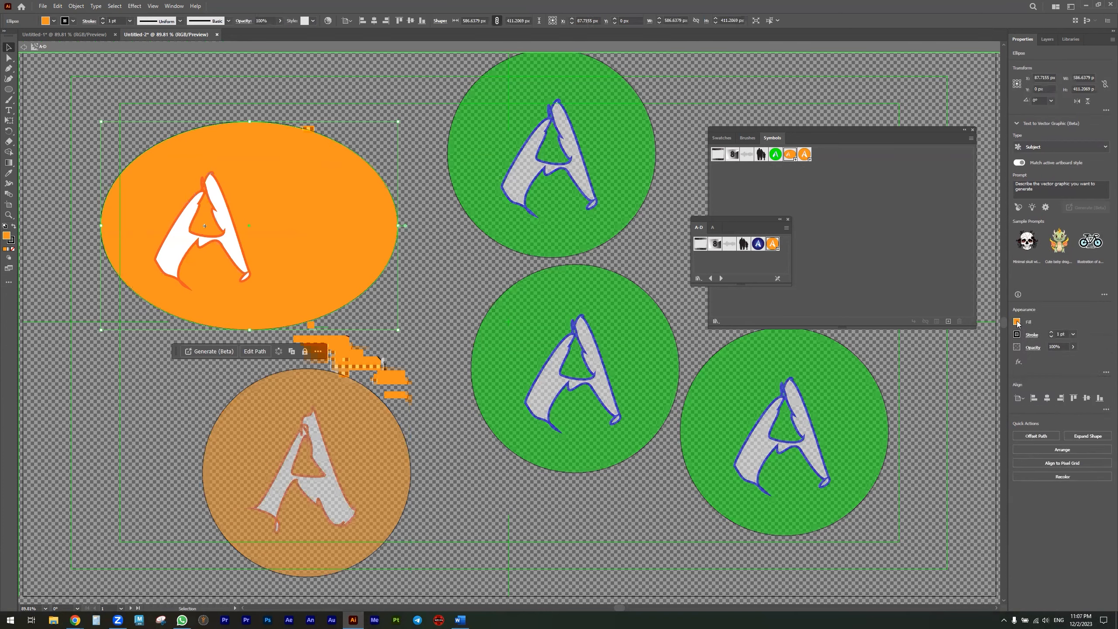
pyautogui.click(1016, 322)
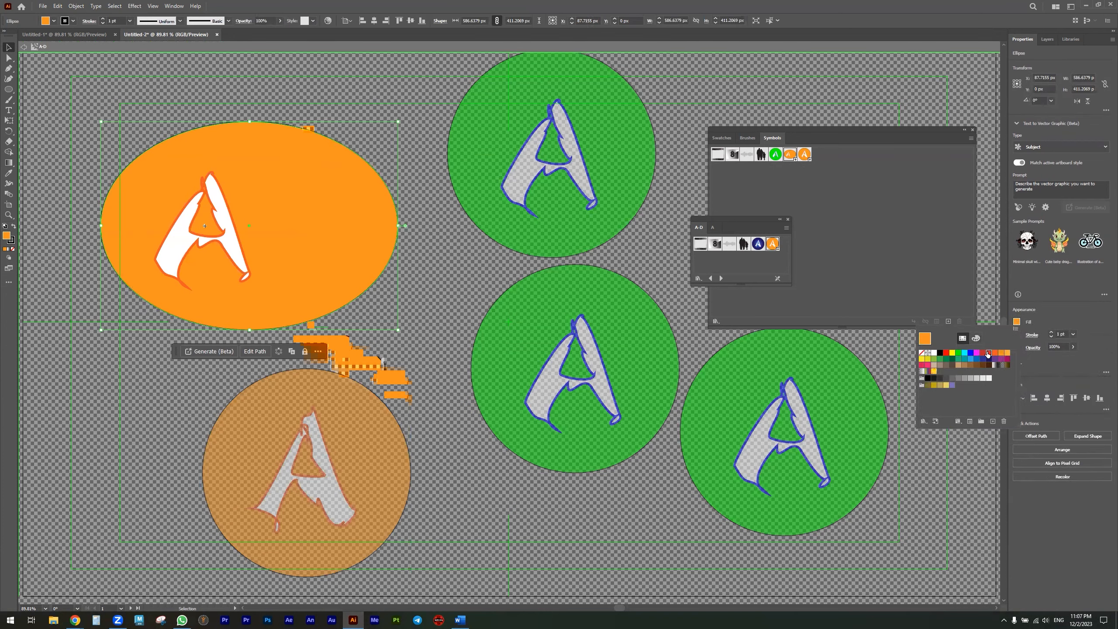
pyautogui.click(989, 352)
pyautogui.doubleClick(452, 287)
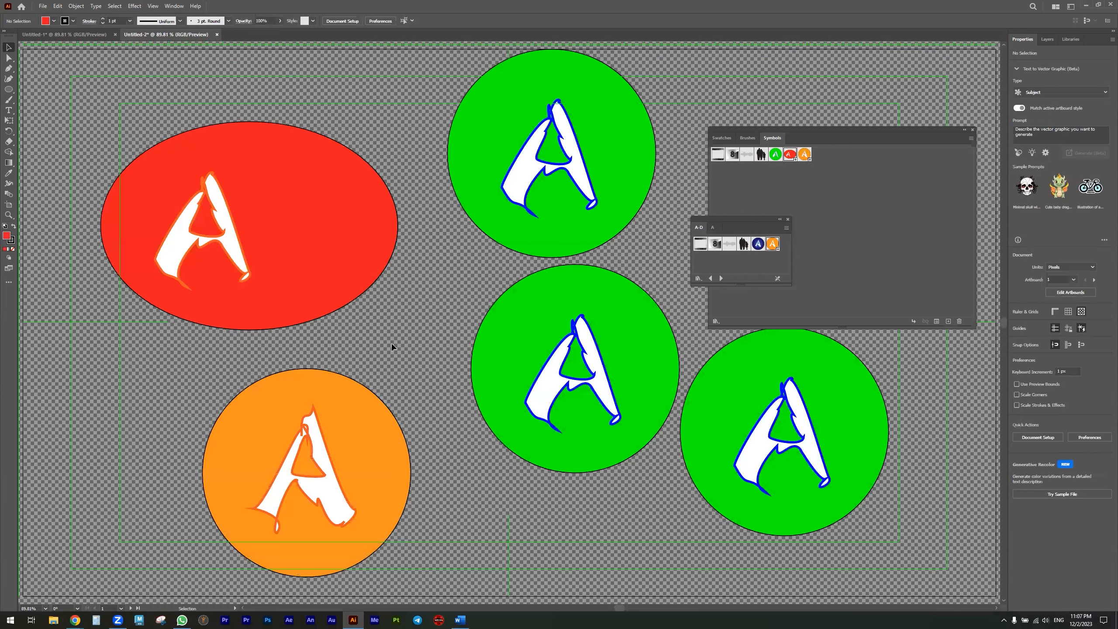
# Delete all the red, green and orange A symbol instances from the artboard
pyautogui.click(333, 416)
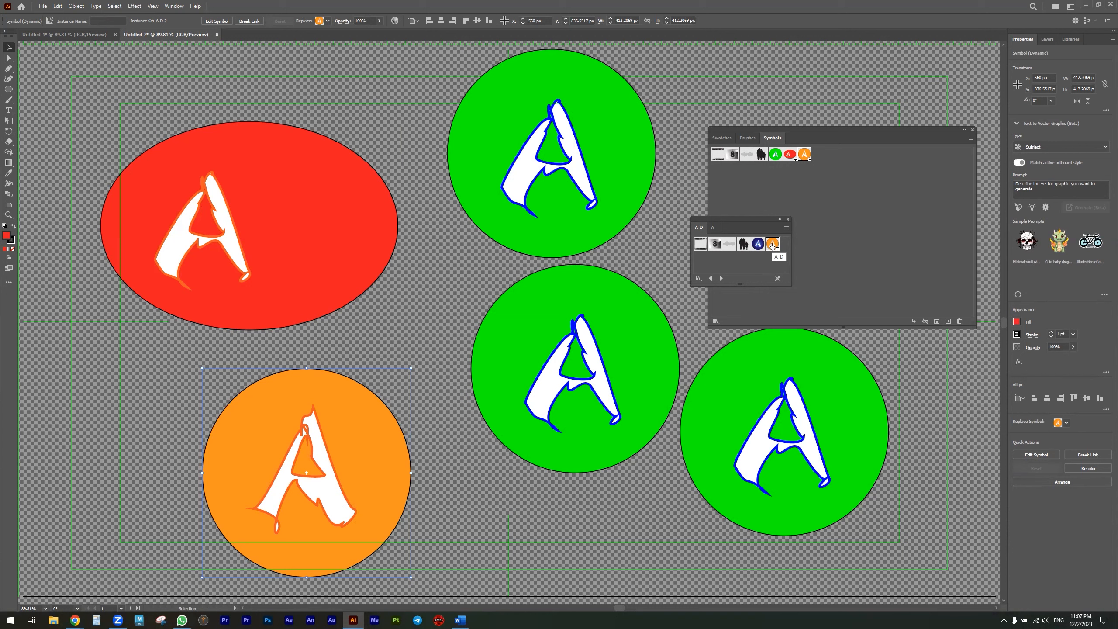
pyautogui.click(497, 305)
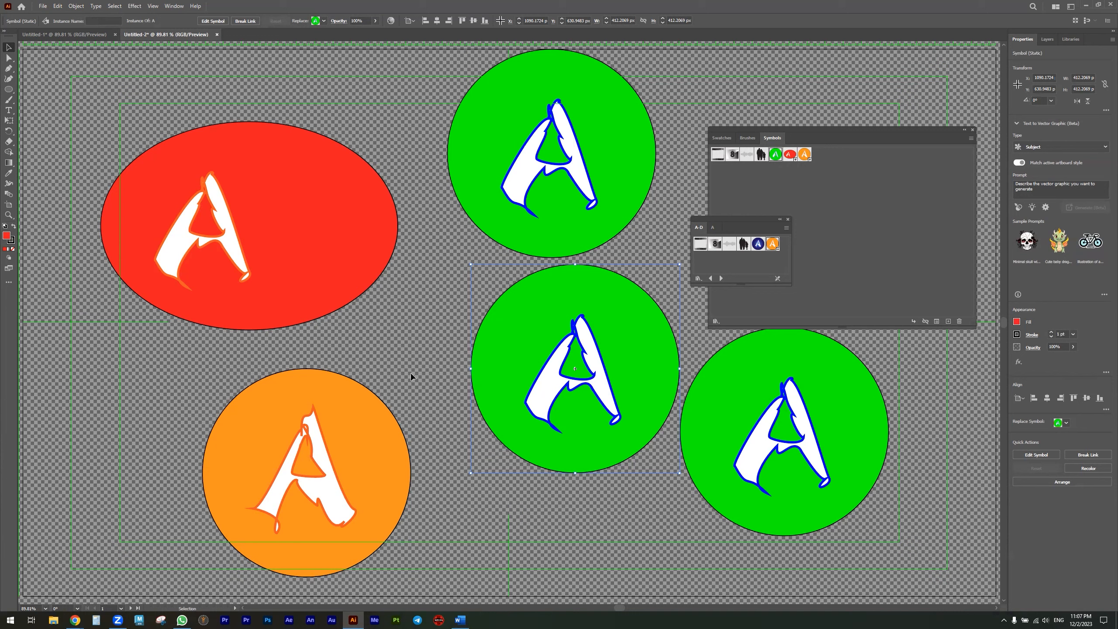
pyautogui.click(370, 232)
pyautogui.press('Delete')
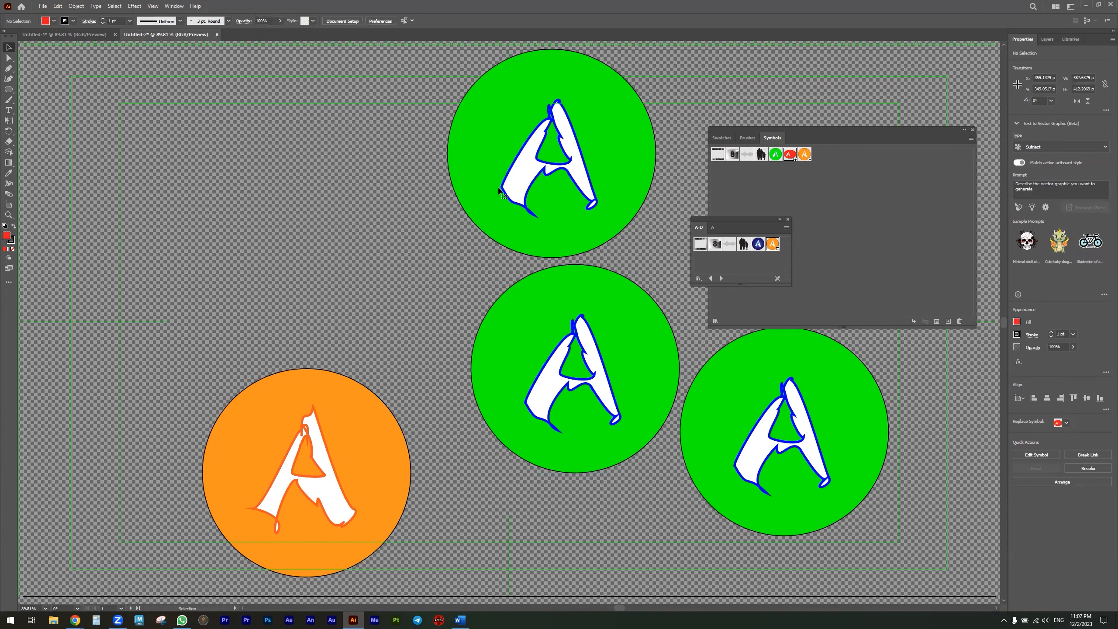
pyautogui.click(500, 191)
pyautogui.press('Delete')
pyautogui.click(513, 366)
pyautogui.press('Delete')
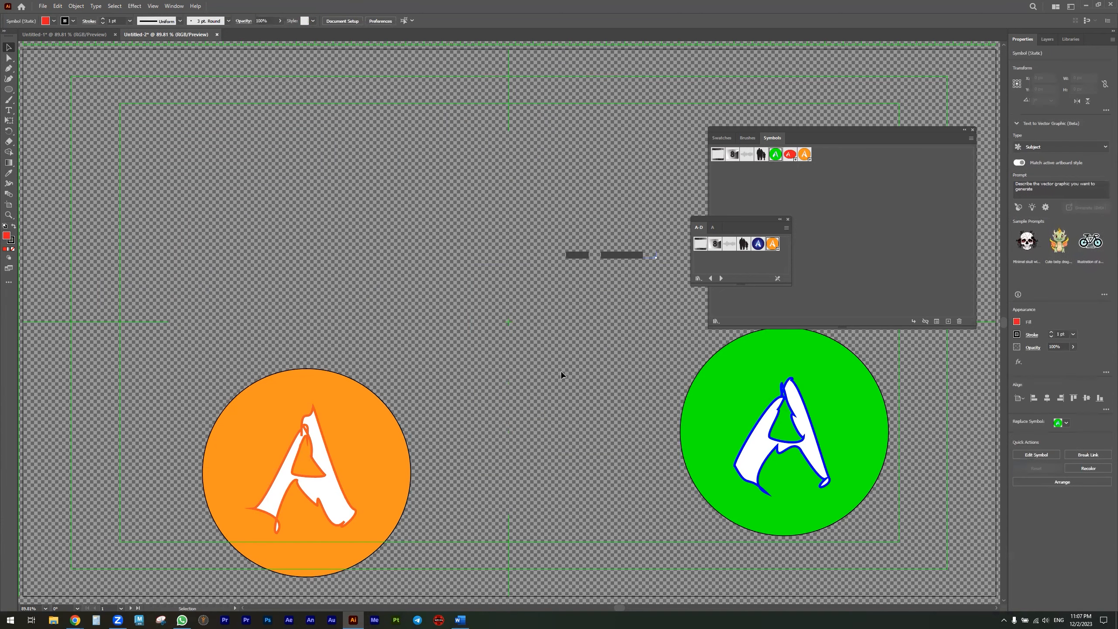
pyautogui.click(712, 412)
pyautogui.press('Delete')
pyautogui.click(353, 424)
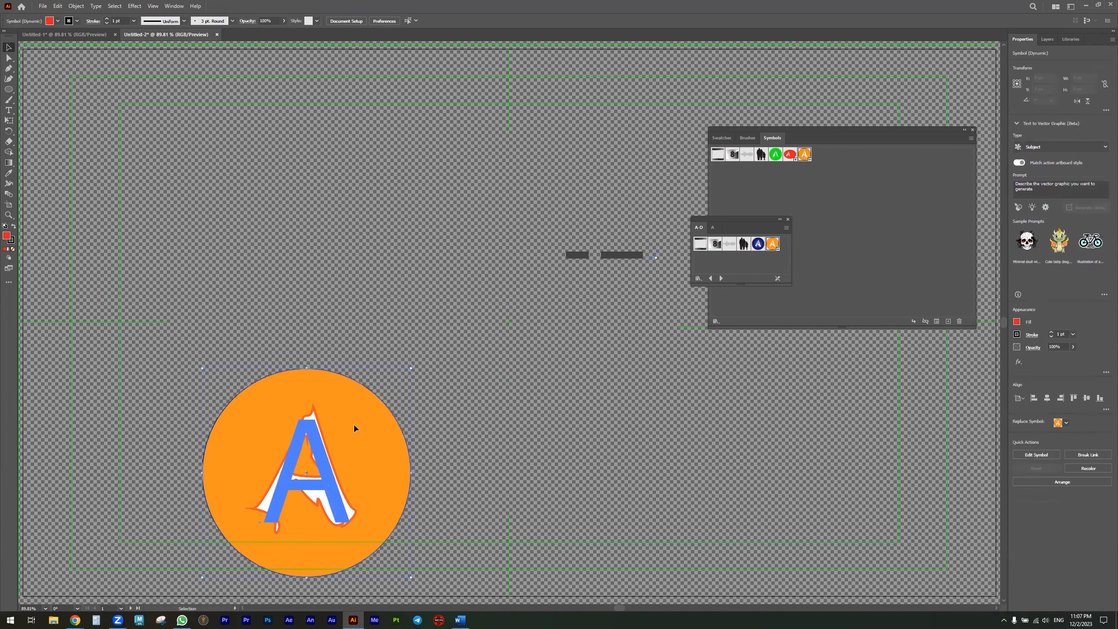
pyautogui.press('Delete')
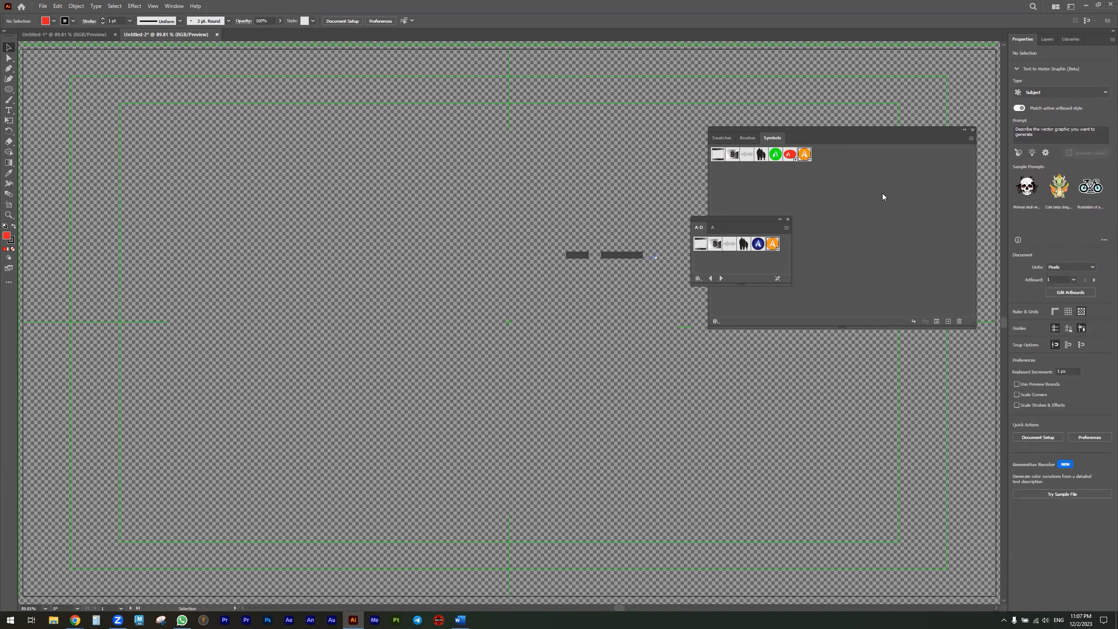
# Move the library panel clear of the Symbols panel, open the Flowers symbol library in it and enlarge the panel
pyautogui.moveTo(752, 219); pyautogui.dragTo(656, 199)
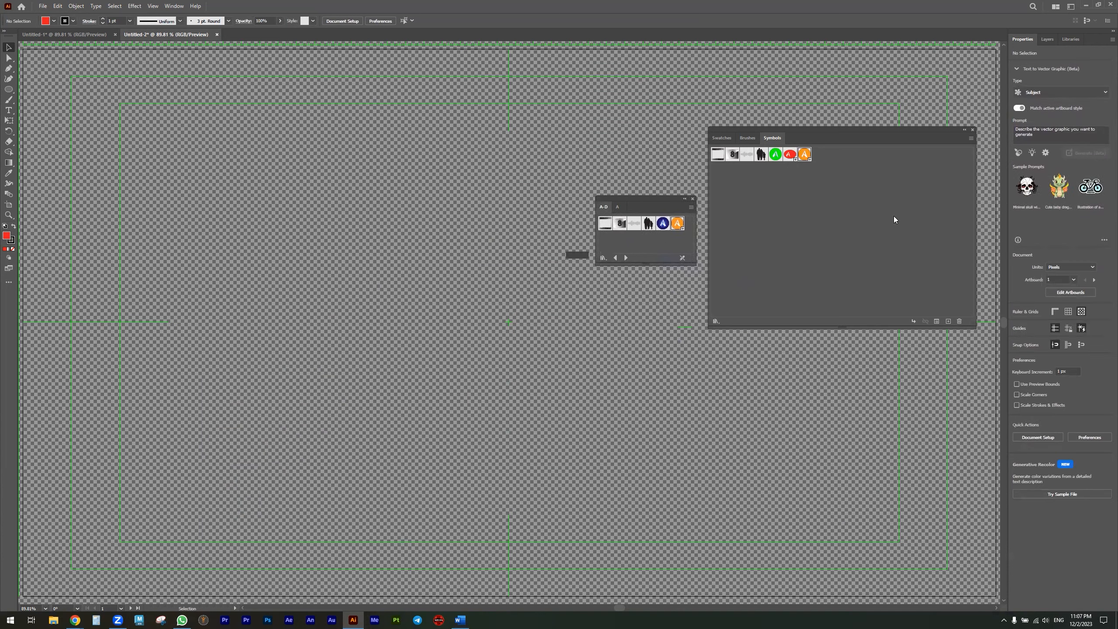
pyautogui.click(970, 138)
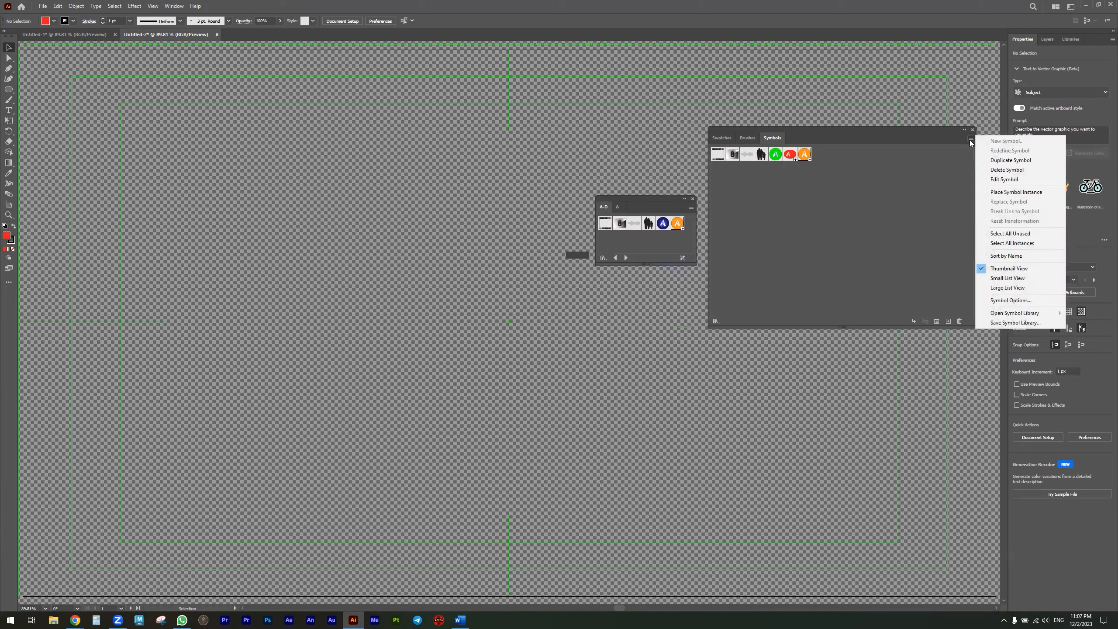
pyautogui.moveTo(997, 313)
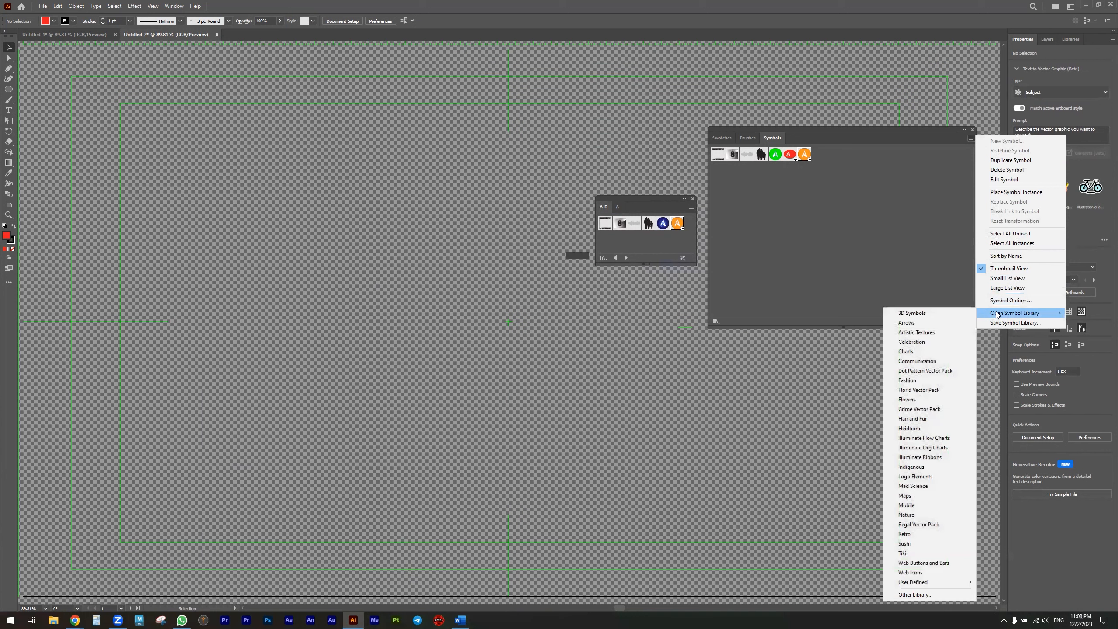
pyautogui.click(909, 401)
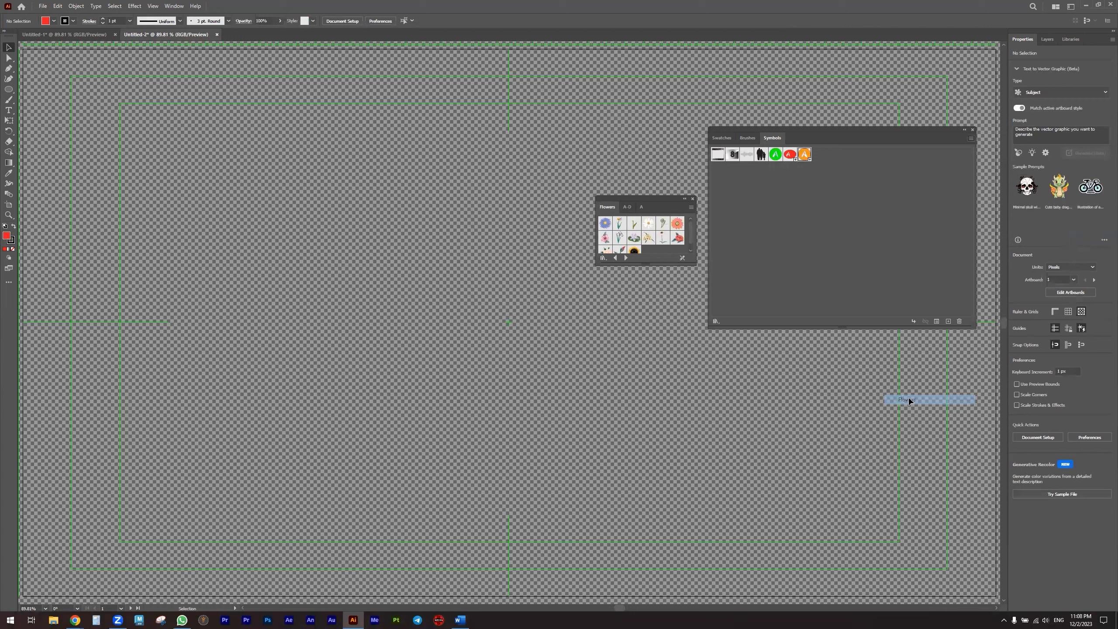
pyautogui.moveTo(694, 264); pyautogui.dragTo(706, 317)
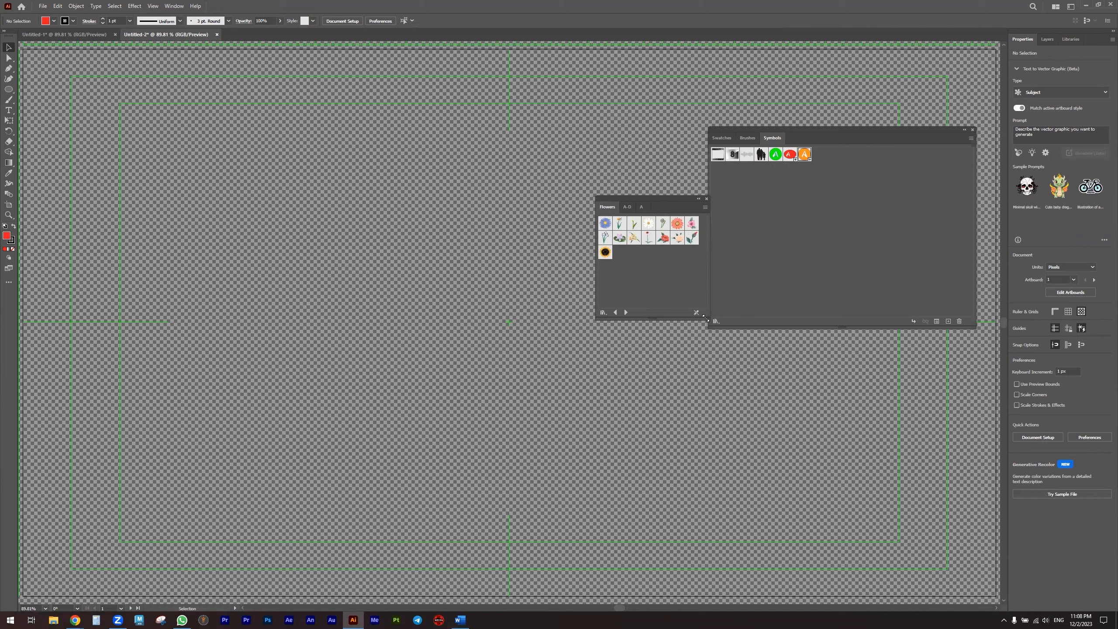
# Place the coral gerbera symbol from the Flowers library on the upper left of the artboard and break its symbol link
pyautogui.moveTo(680, 231); pyautogui.dragTo(207, 216)
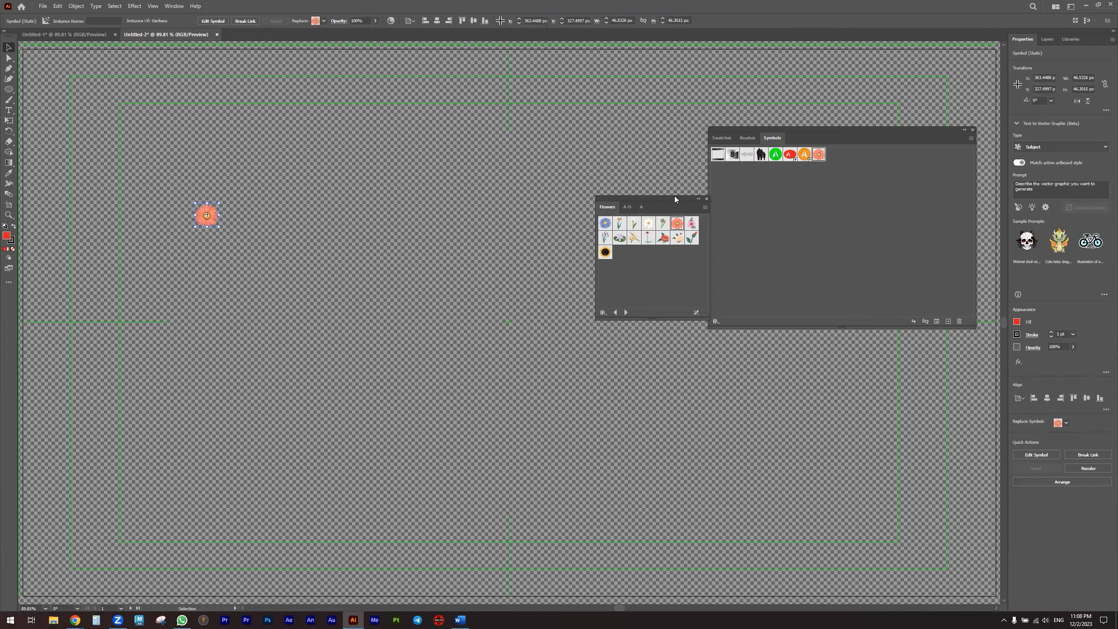
pyautogui.moveTo(675, 196); pyautogui.dragTo(823, 191)
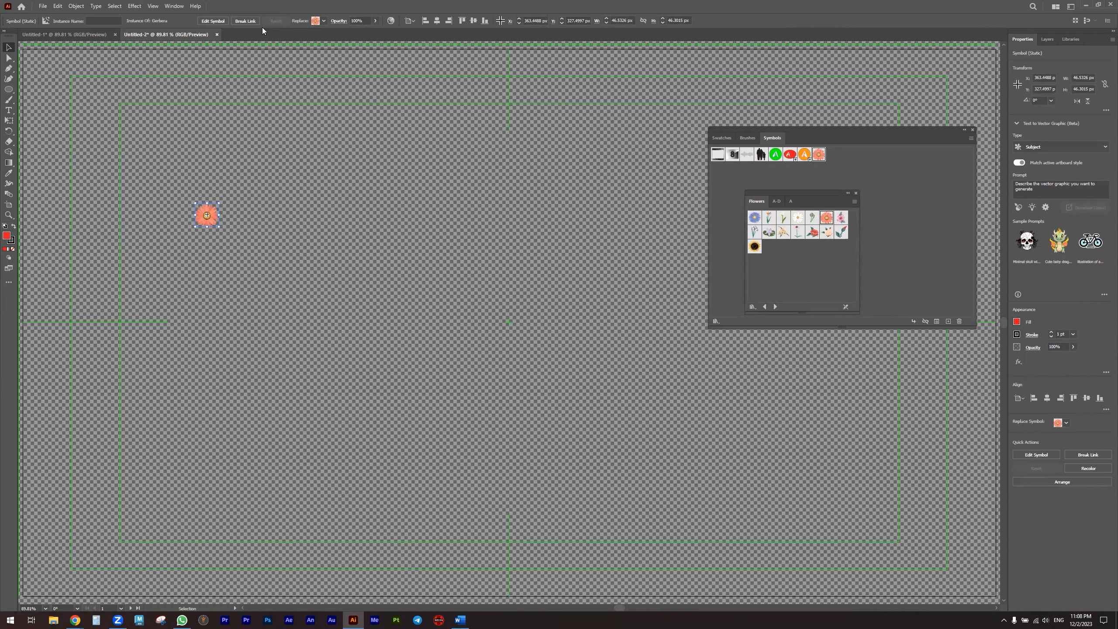
pyautogui.click(243, 21)
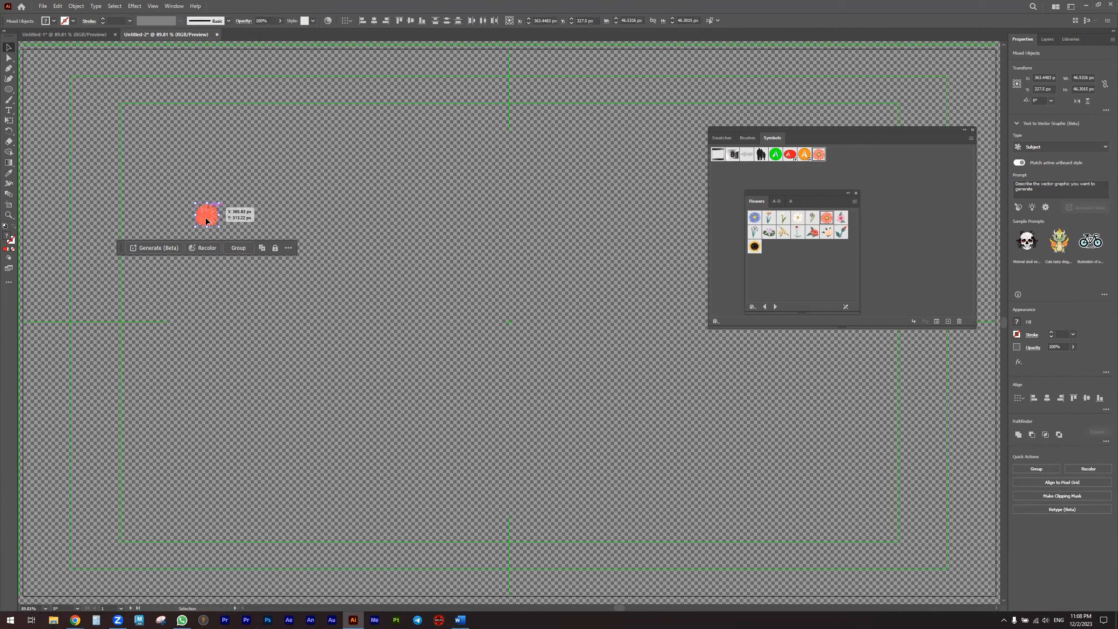
pyautogui.moveTo(287, 253); pyautogui.dragTo(287, 572)
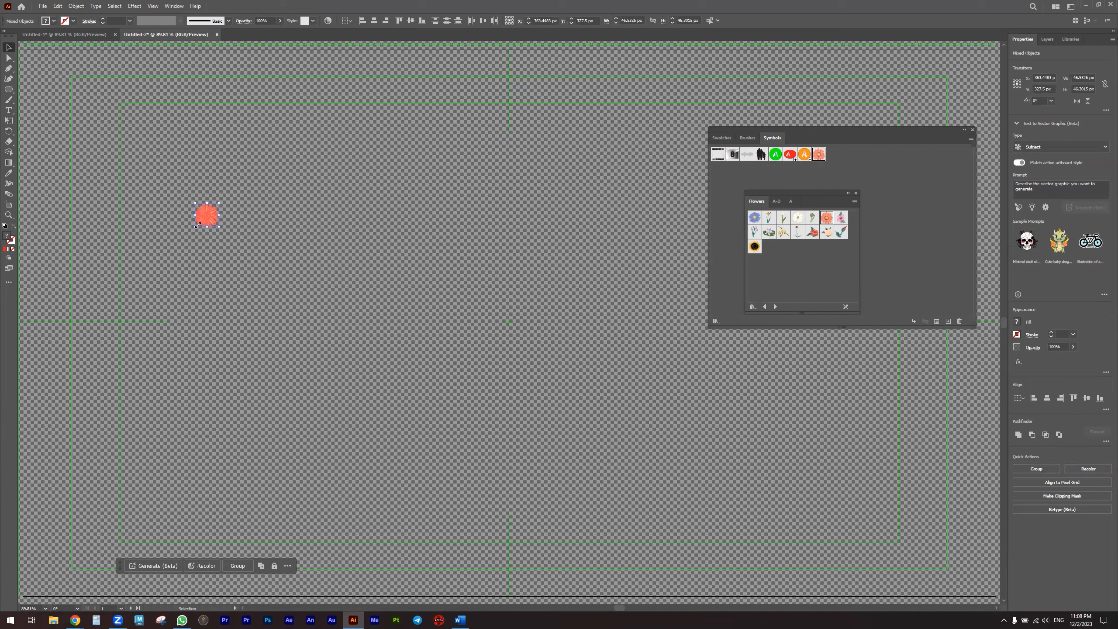
# Make a pattern from the selected flower, name it F and exit pattern editing mode
pyautogui.click(75, 6)
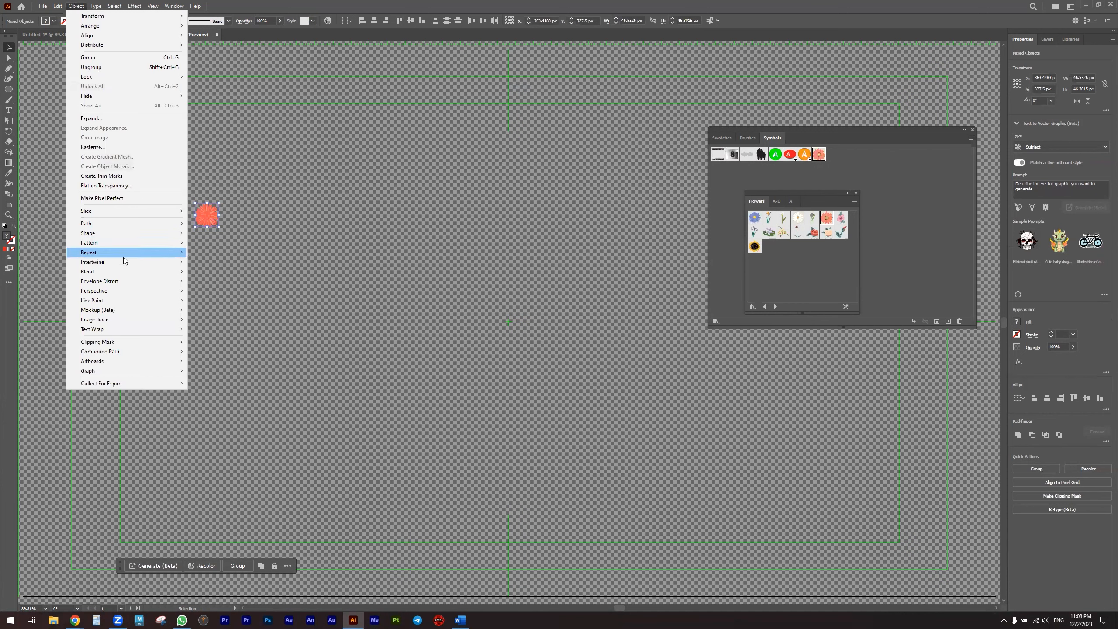
pyautogui.moveTo(123, 257)
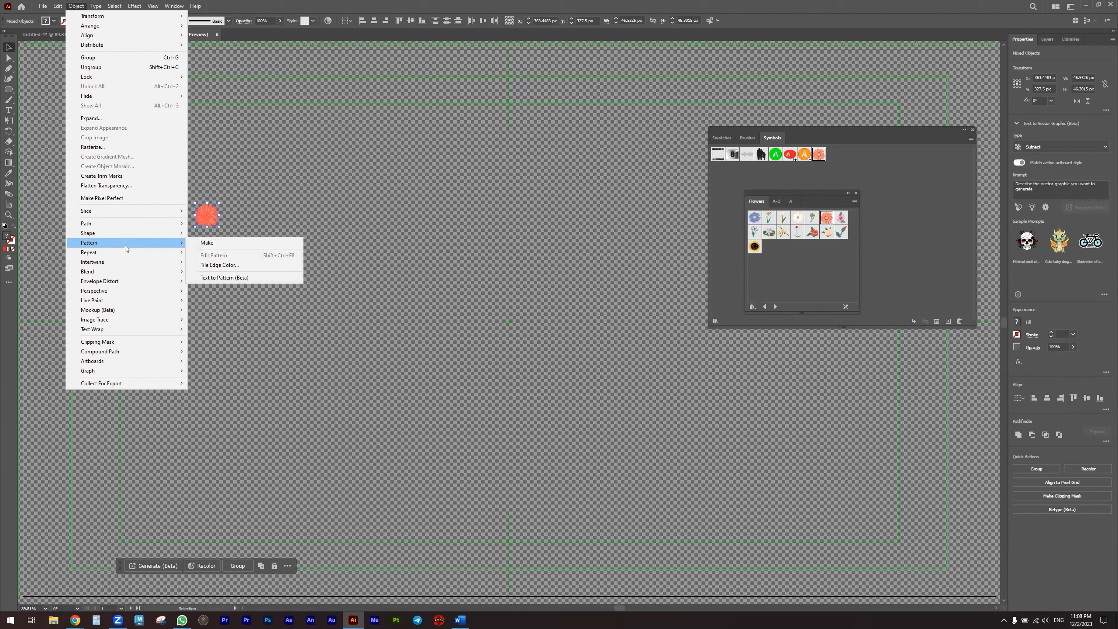
pyautogui.click(205, 245)
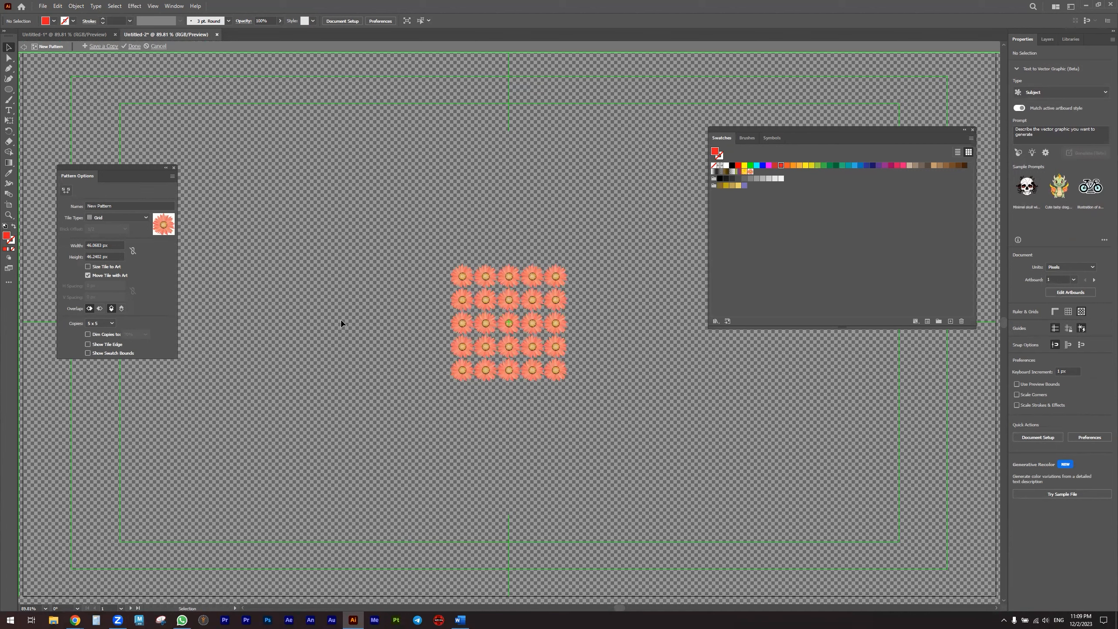
pyautogui.doubleClick(126, 207)
pyautogui.tripleClick(126, 207)
pyautogui.write('F')
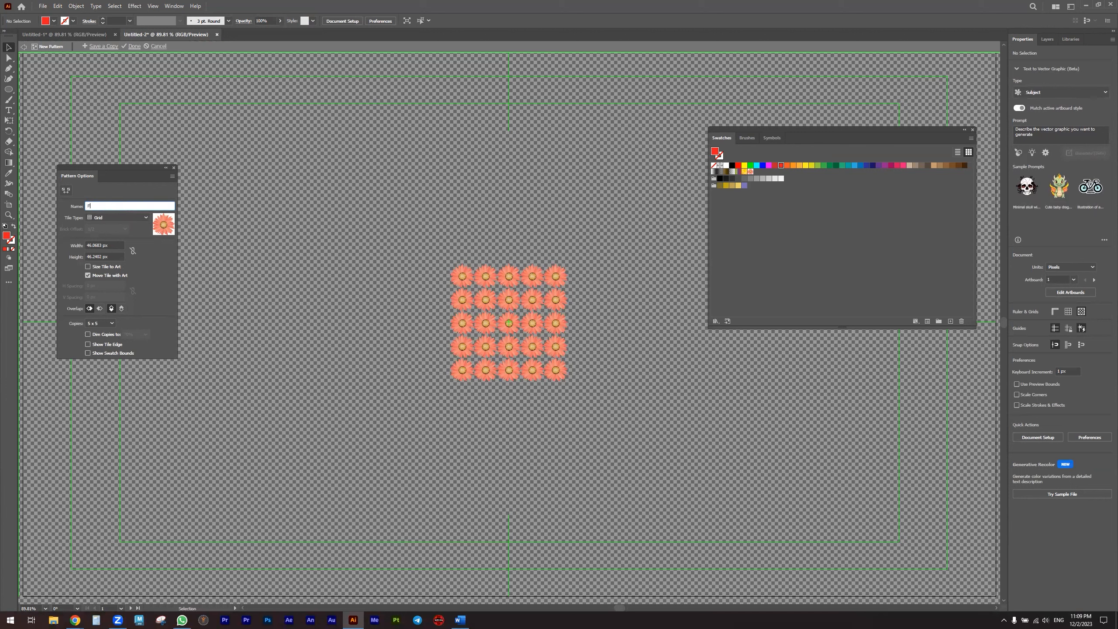
pyautogui.press('Return')
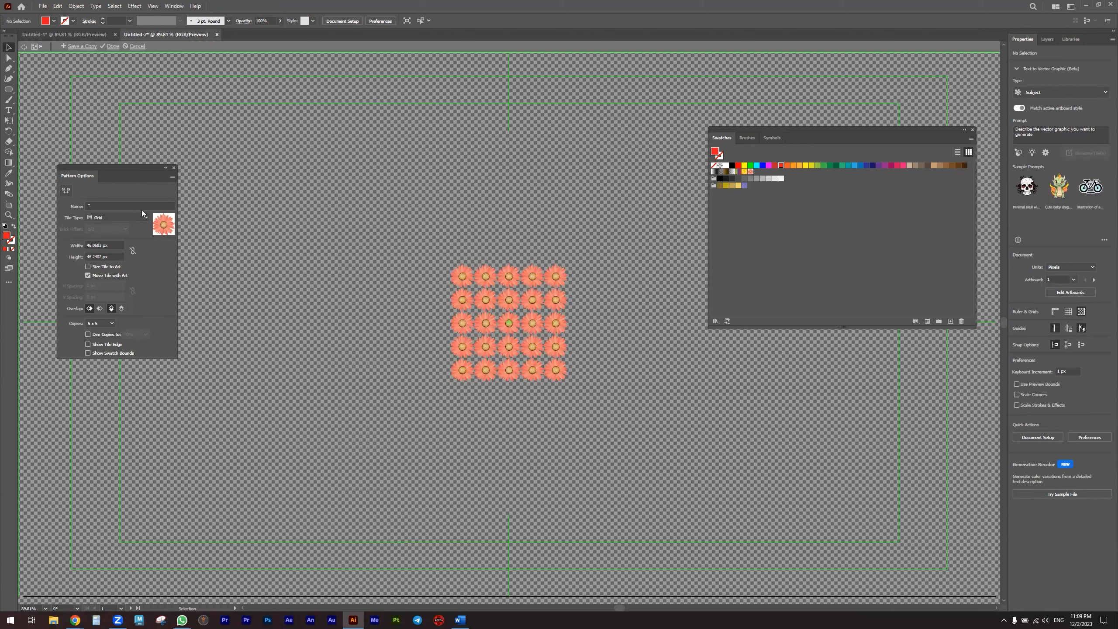
pyautogui.click(172, 175)
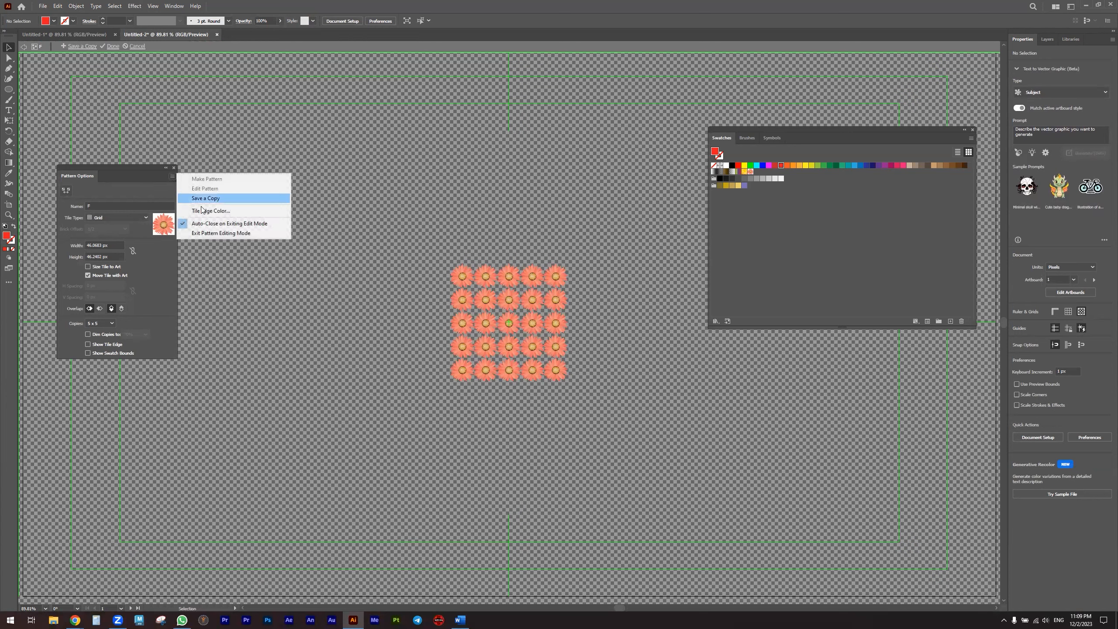
pyautogui.click(228, 234)
# Draw a circle about 551 px wide beside the flower and fill it with the flower pattern swatch
pyautogui.click(9, 89)
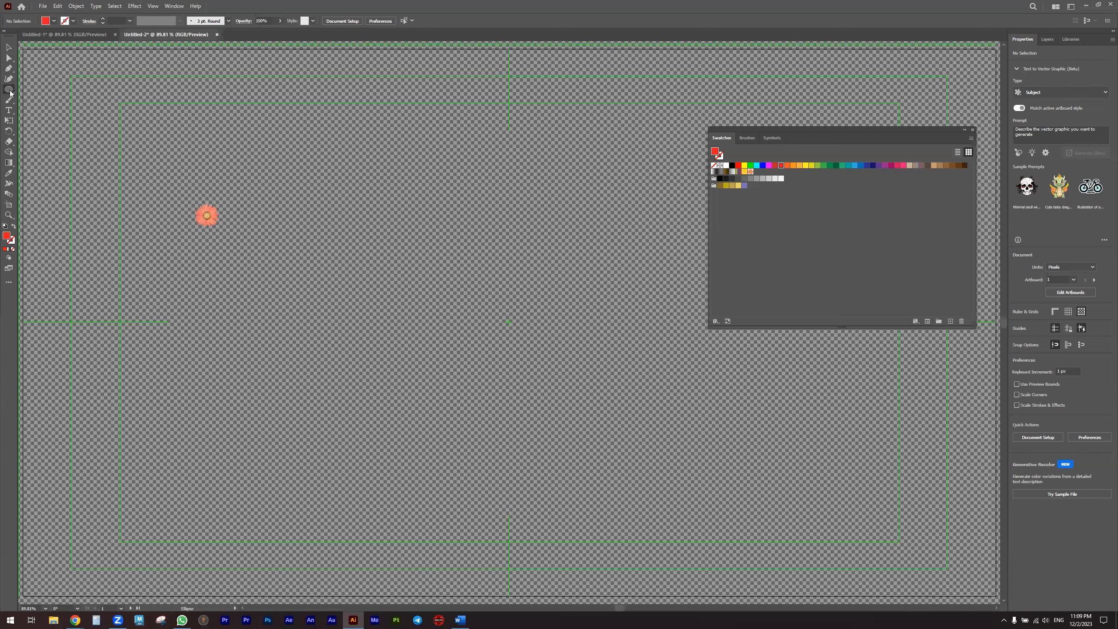
pyautogui.moveTo(293, 140); pyautogui.dragTo(573, 420)
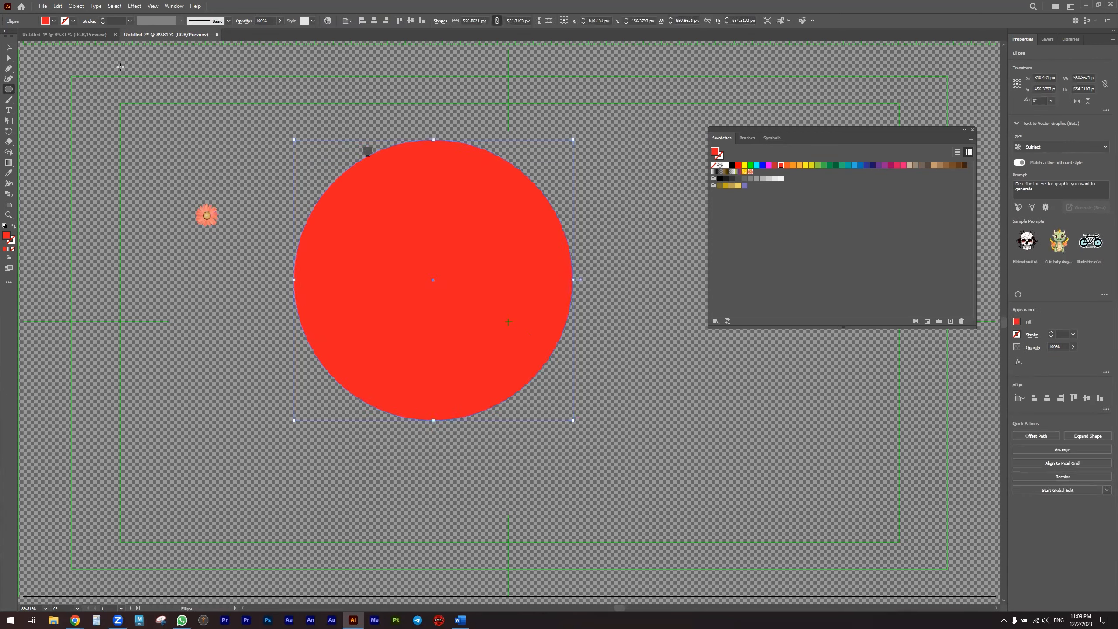
pyautogui.click(53, 22)
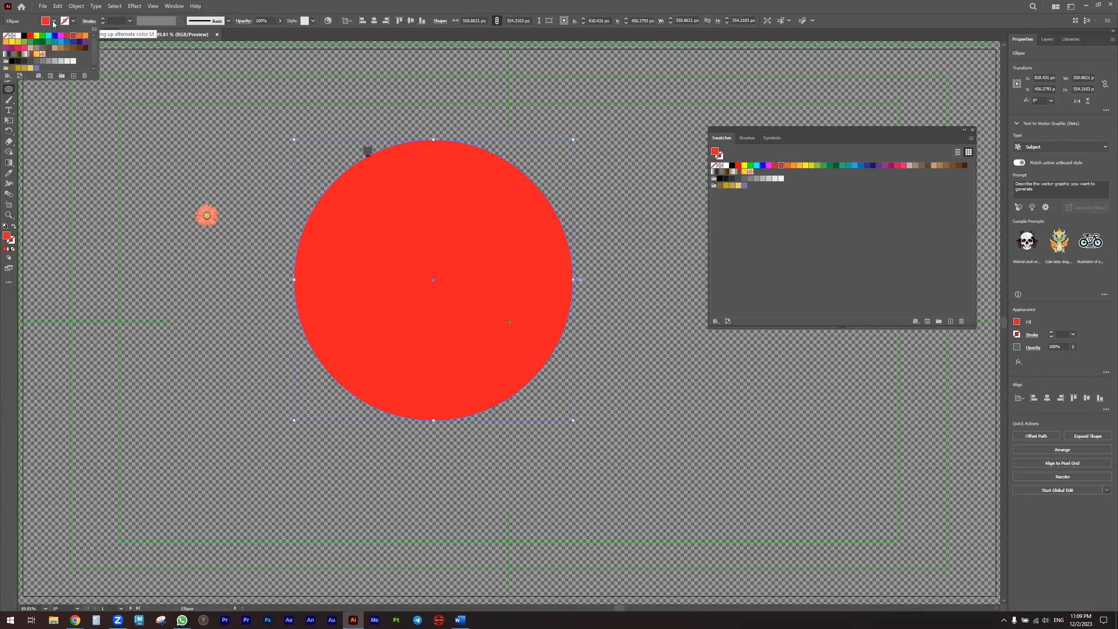
pyautogui.click(42, 54)
pyautogui.click(230, 328)
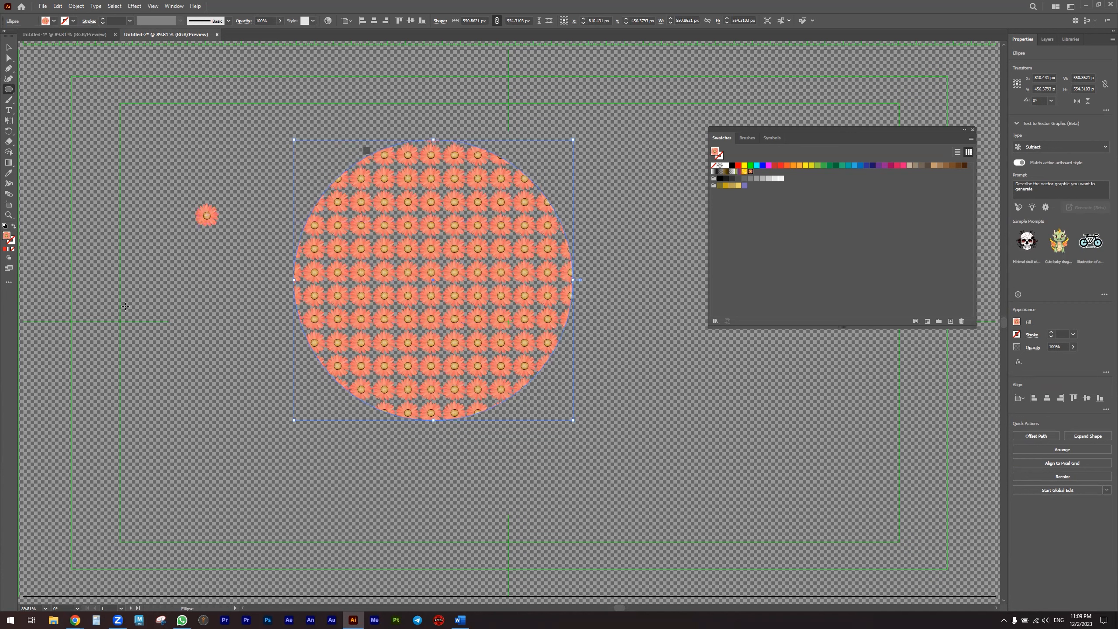
# Move the pattern-filled circle slightly up and to the right on the artboard
pyautogui.click(8, 45)
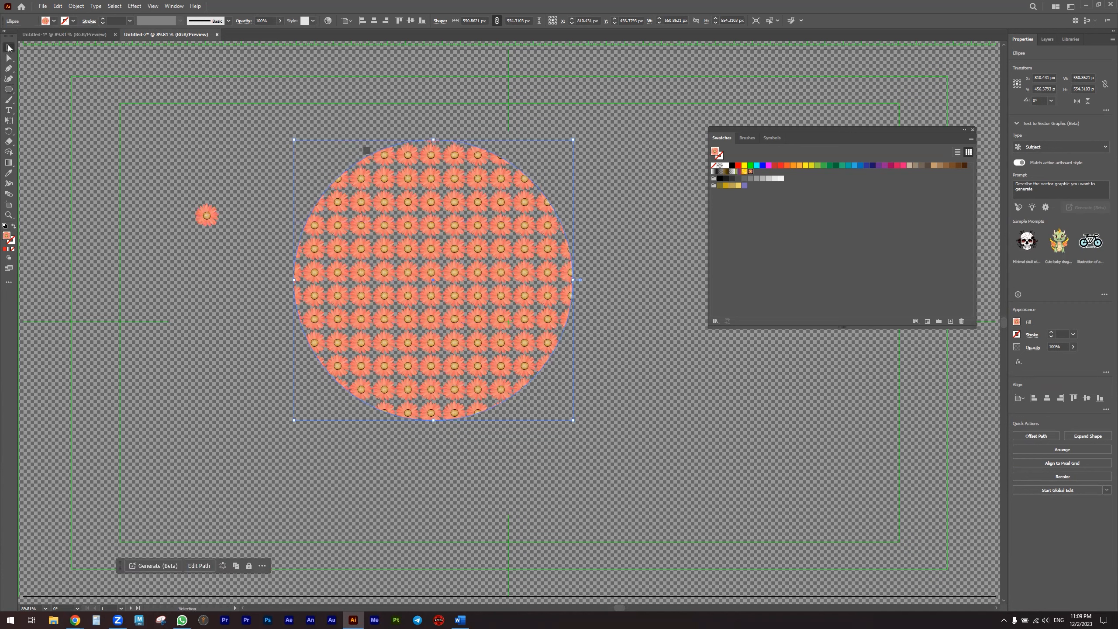
pyautogui.click(182, 260)
pyautogui.click(420, 269)
pyautogui.moveTo(421, 269); pyautogui.dragTo(467, 241)
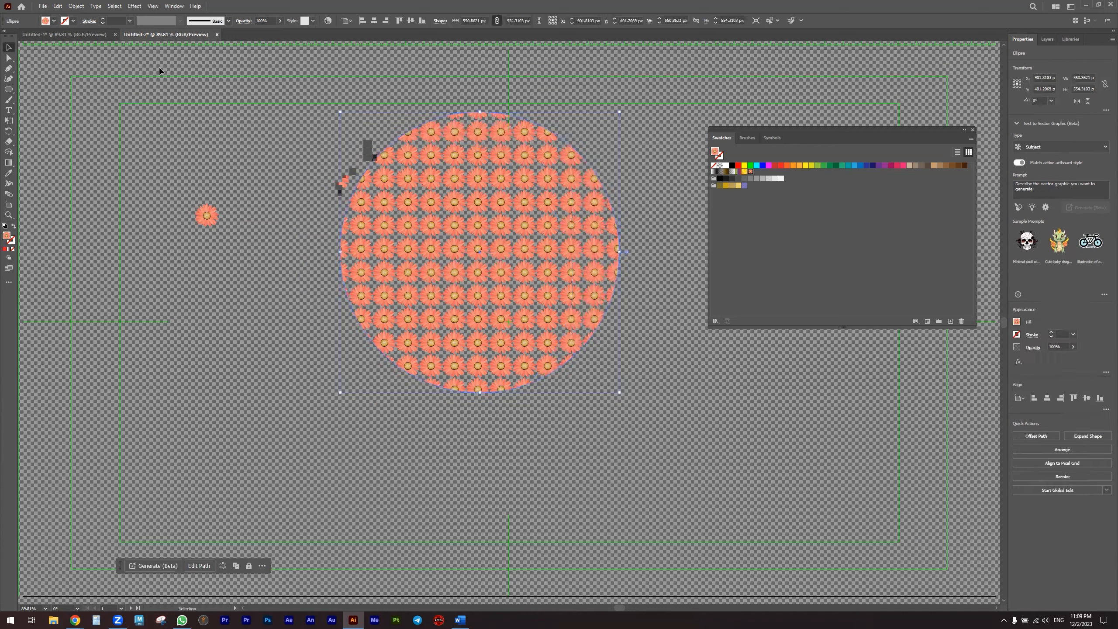
# Open the circle's flower pattern F for editing, look through the pattern options and exit pattern editing mode
pyautogui.click(58, 5)
pyautogui.click(76, 5)
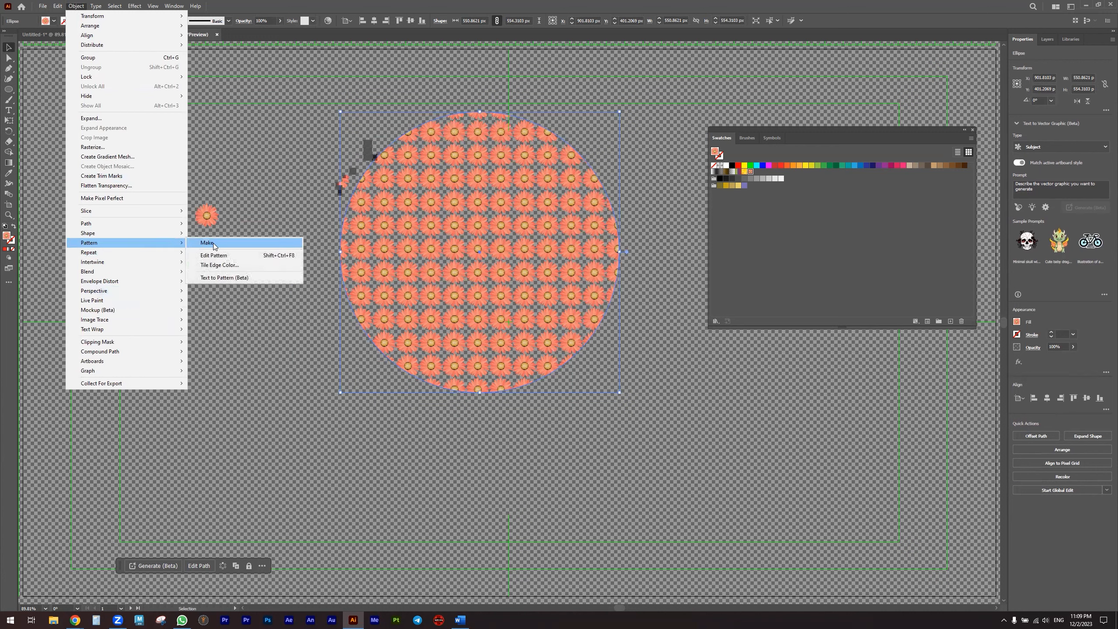
pyautogui.click(214, 255)
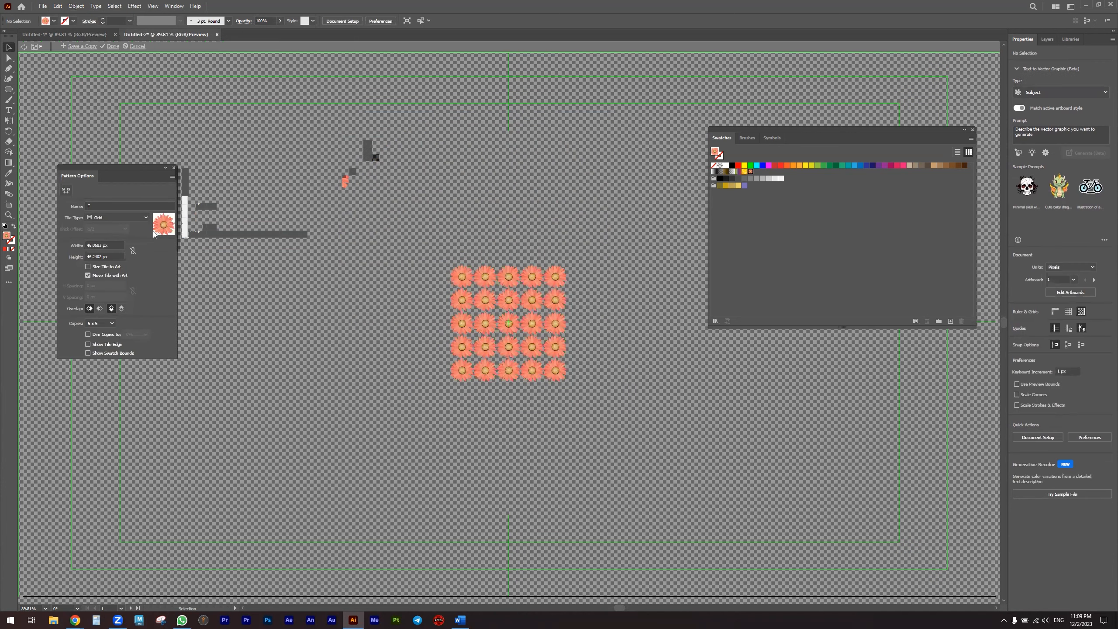
pyautogui.click(172, 176)
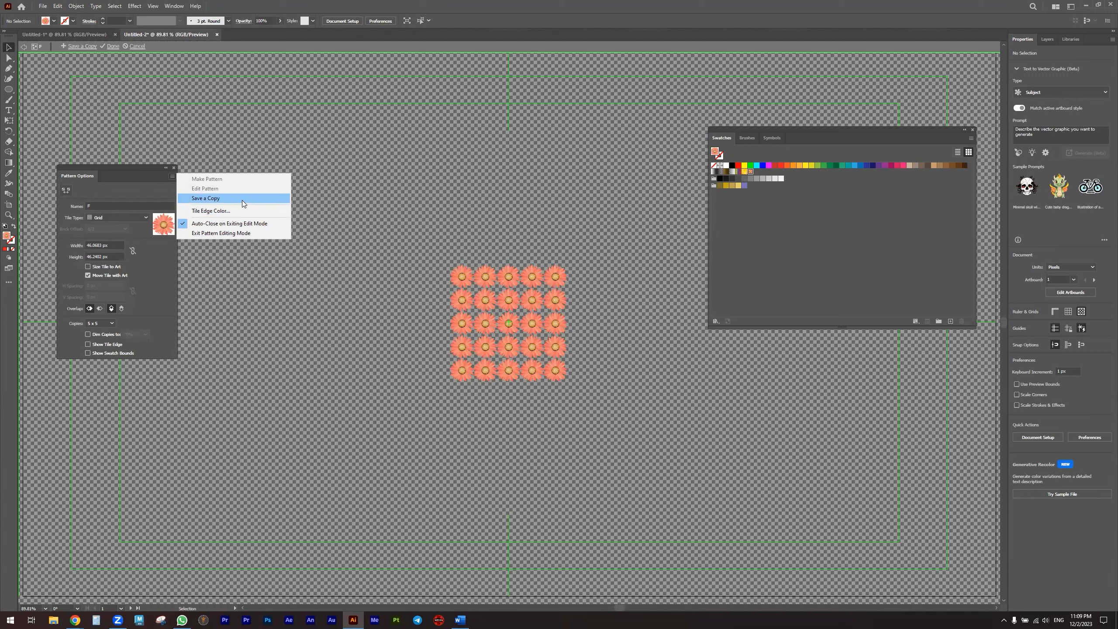
pyautogui.click(404, 198)
pyautogui.click(172, 176)
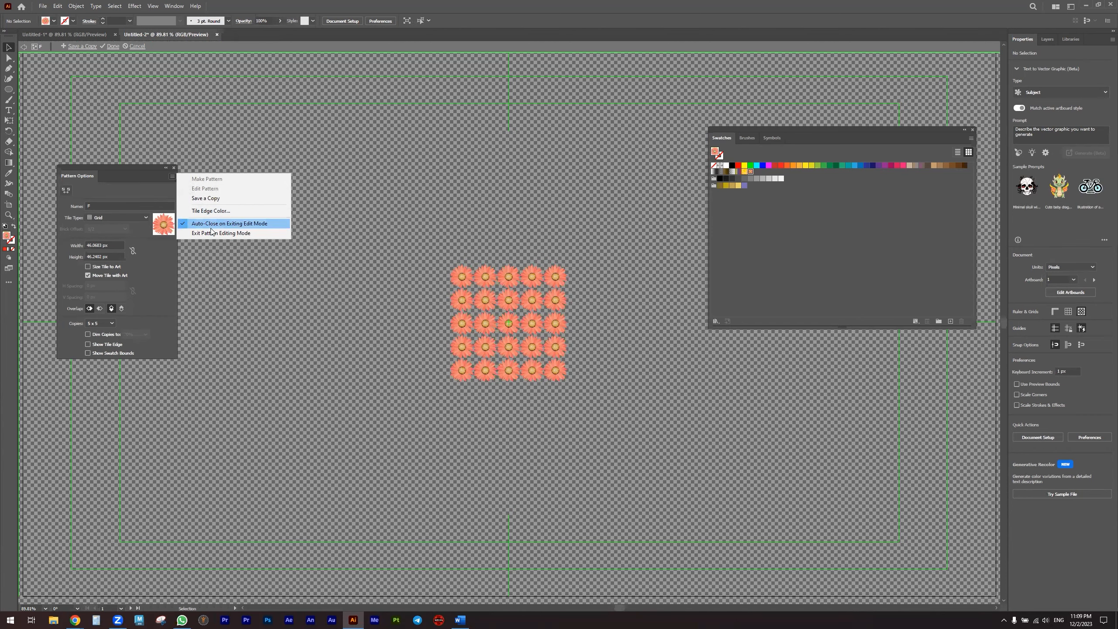
pyautogui.click(220, 233)
pyautogui.moveTo(518, 325); pyautogui.dragTo(184, 237)
pyautogui.moveTo(255, 251); pyautogui.dragTo(276, 250)
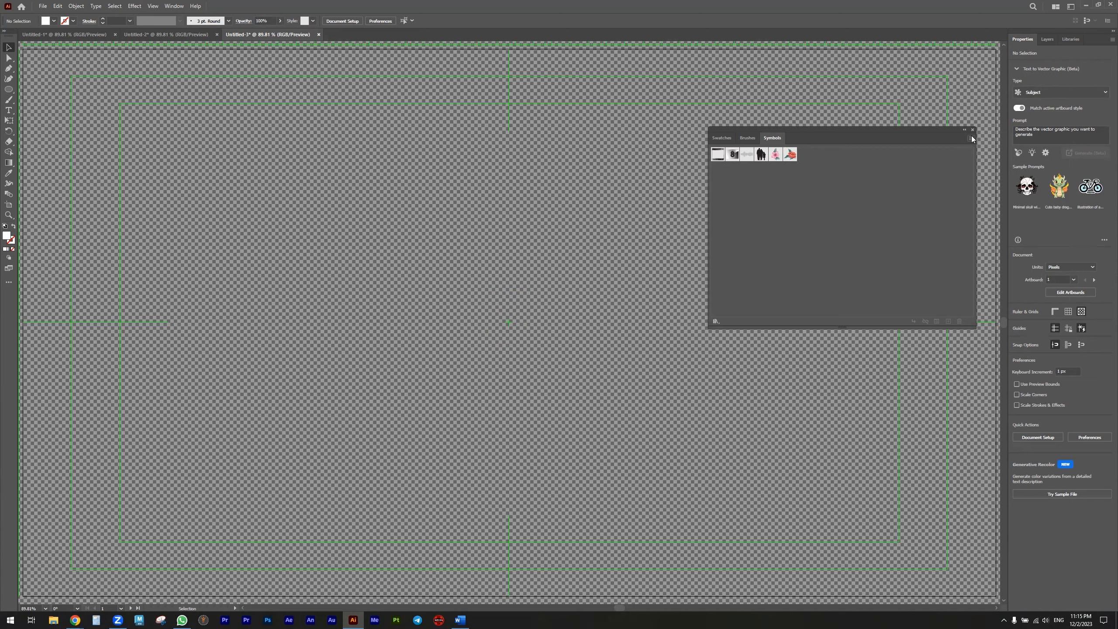
# Place the red rose symbol from the Flowers library near the middle of the new document's artboard and close the library
pyautogui.click(971, 138)
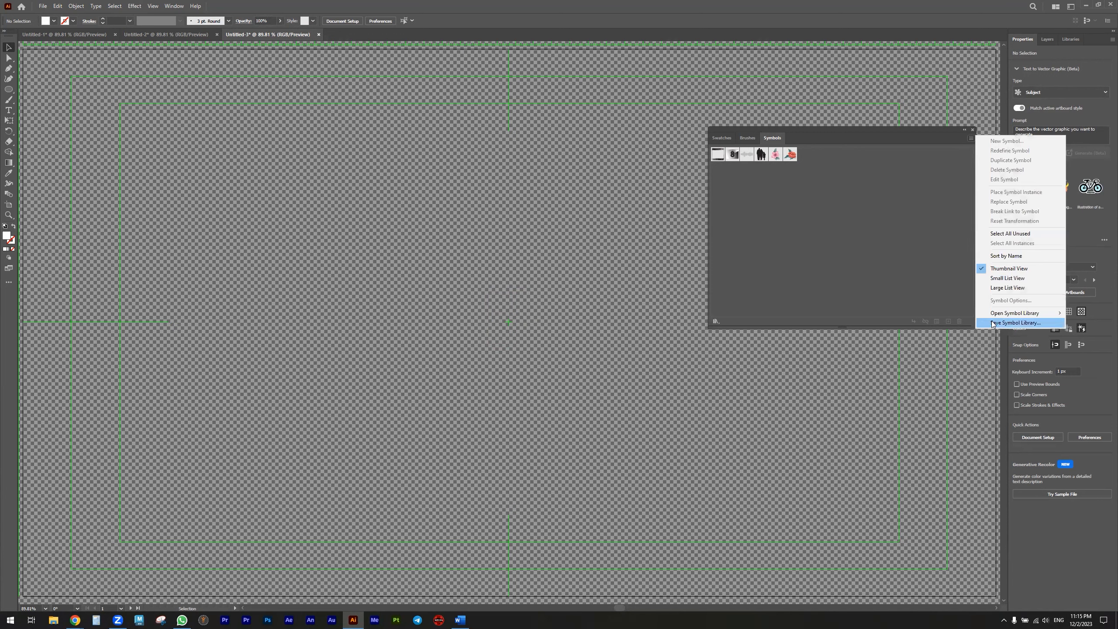
pyautogui.moveTo(1000, 313)
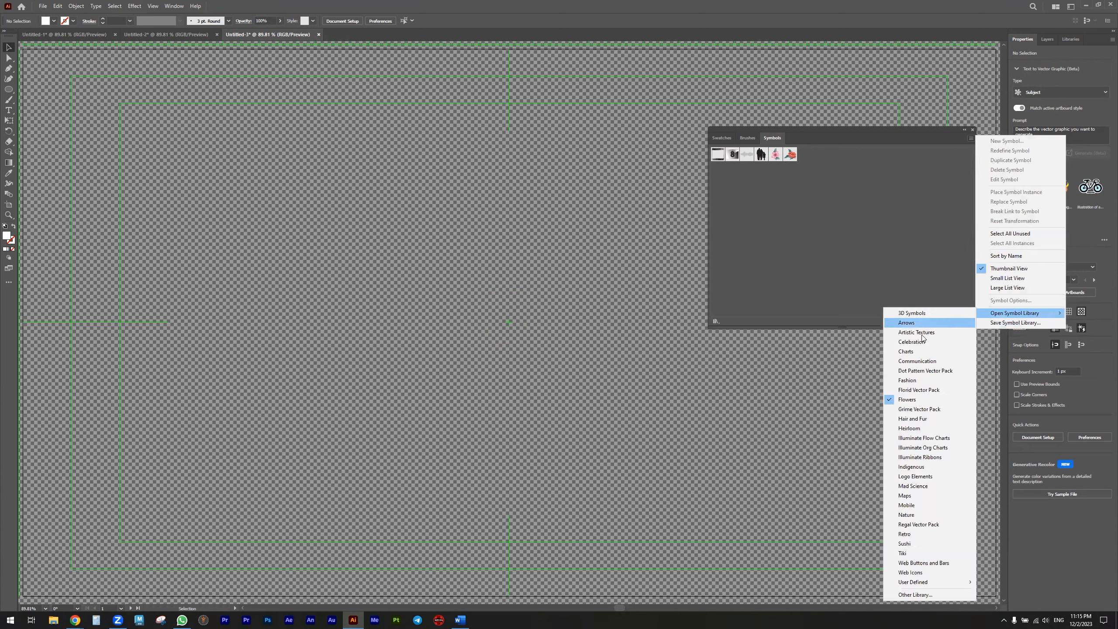
pyautogui.click(900, 400)
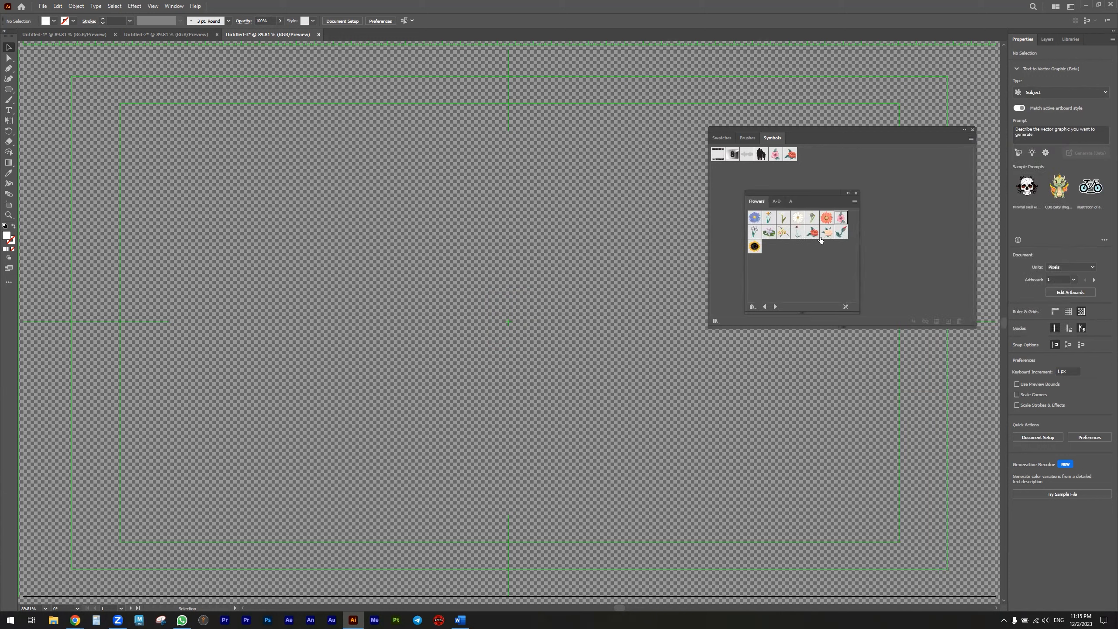
pyautogui.moveTo(816, 235); pyautogui.dragTo(455, 291)
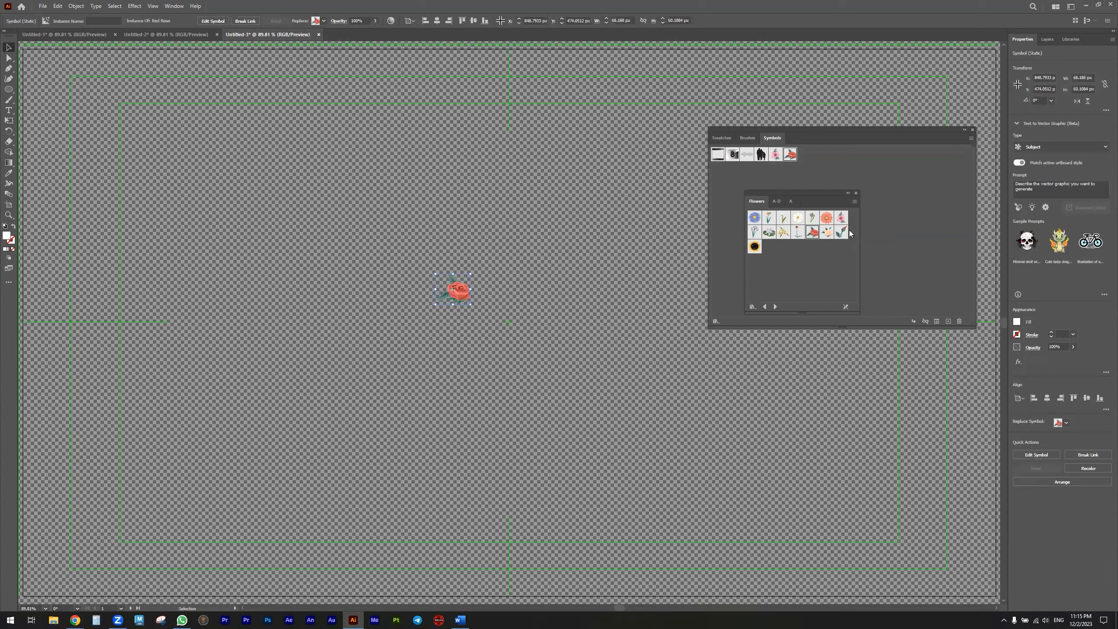
pyautogui.click(855, 194)
# Create a pattern brush from the placed rose symbol, keeping the default brush options
pyautogui.click(747, 138)
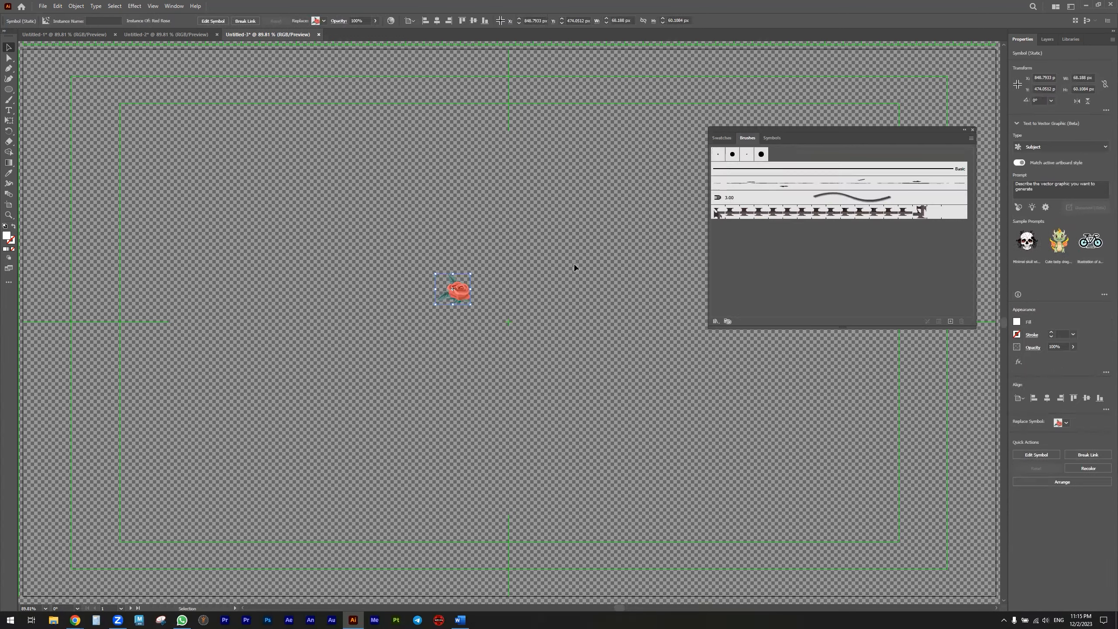
pyautogui.moveTo(453, 291); pyautogui.dragTo(791, 262)
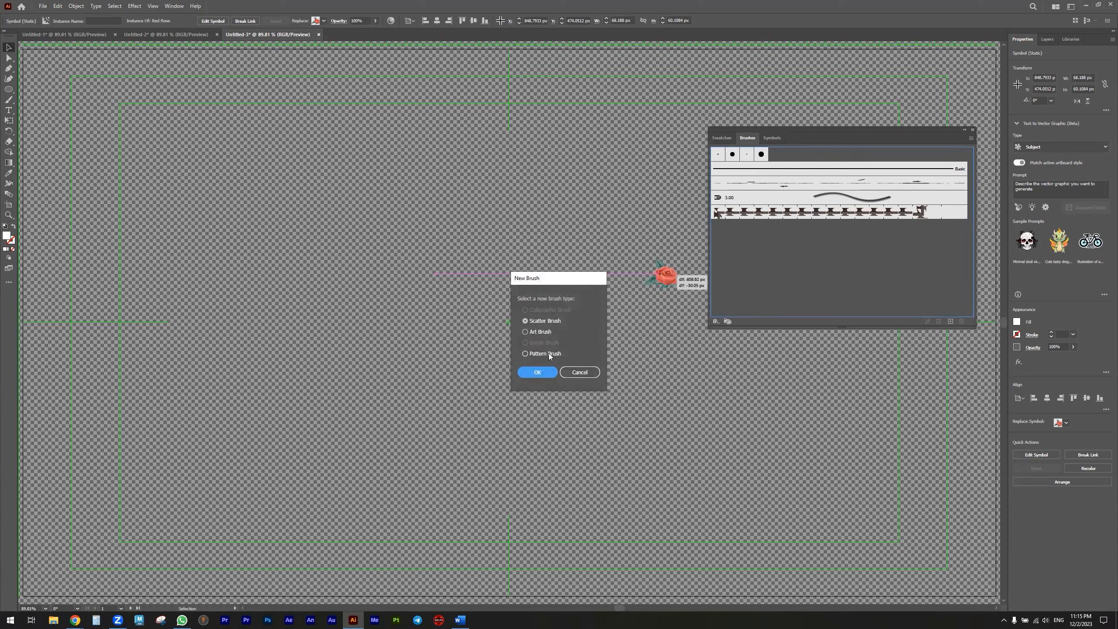
pyautogui.click(549, 355)
pyautogui.click(537, 372)
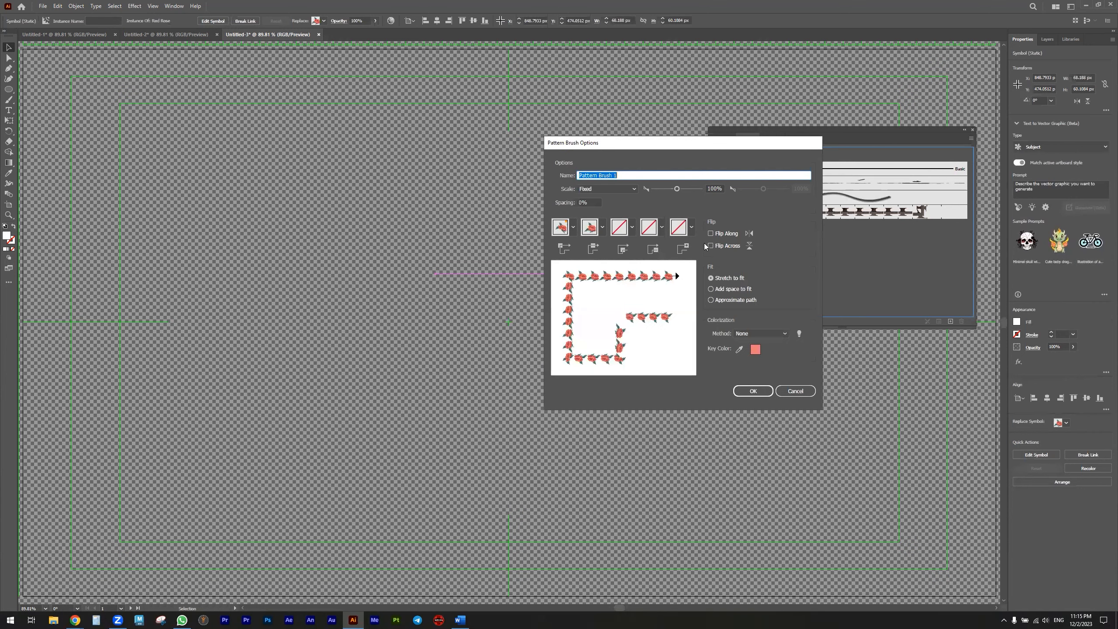
pyautogui.click(603, 227)
pyautogui.click(606, 229)
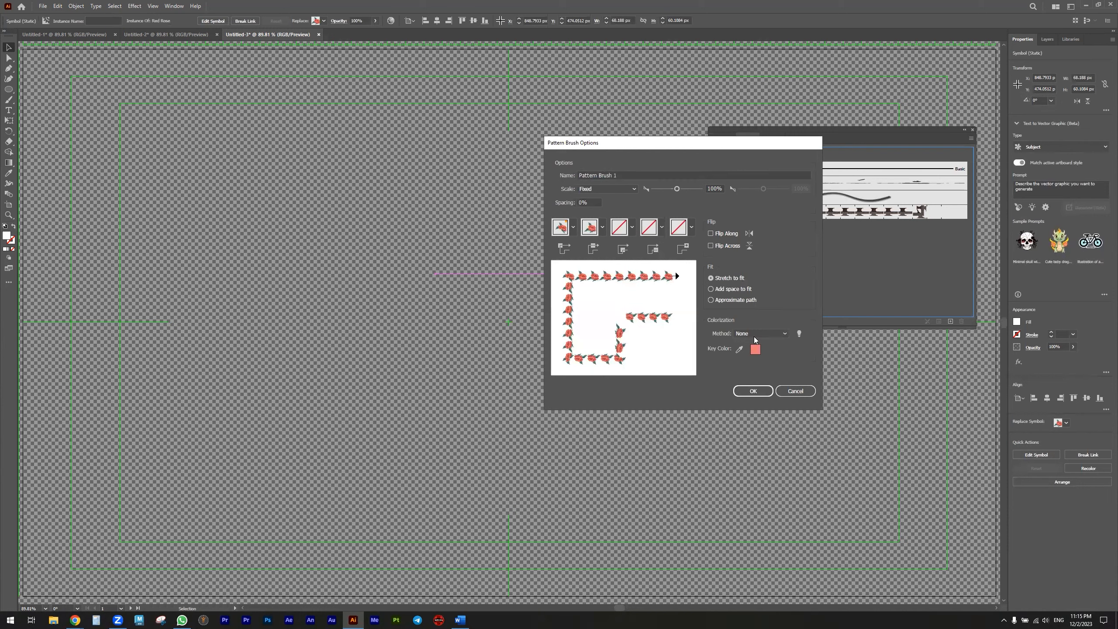
pyautogui.click(763, 395)
pyautogui.click(753, 391)
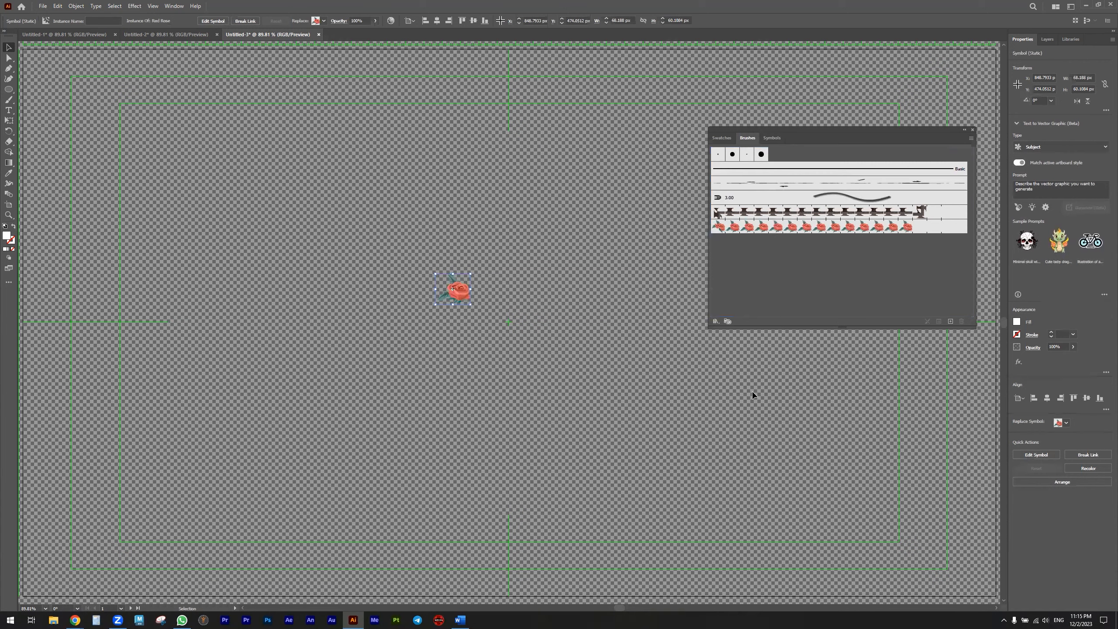
# Draw an ellipse about 409 by 422 px on the upper left of the artboard with a black stroke and no fill
pyautogui.click(9, 90)
pyautogui.moveTo(194, 100); pyautogui.dragTo(401, 314)
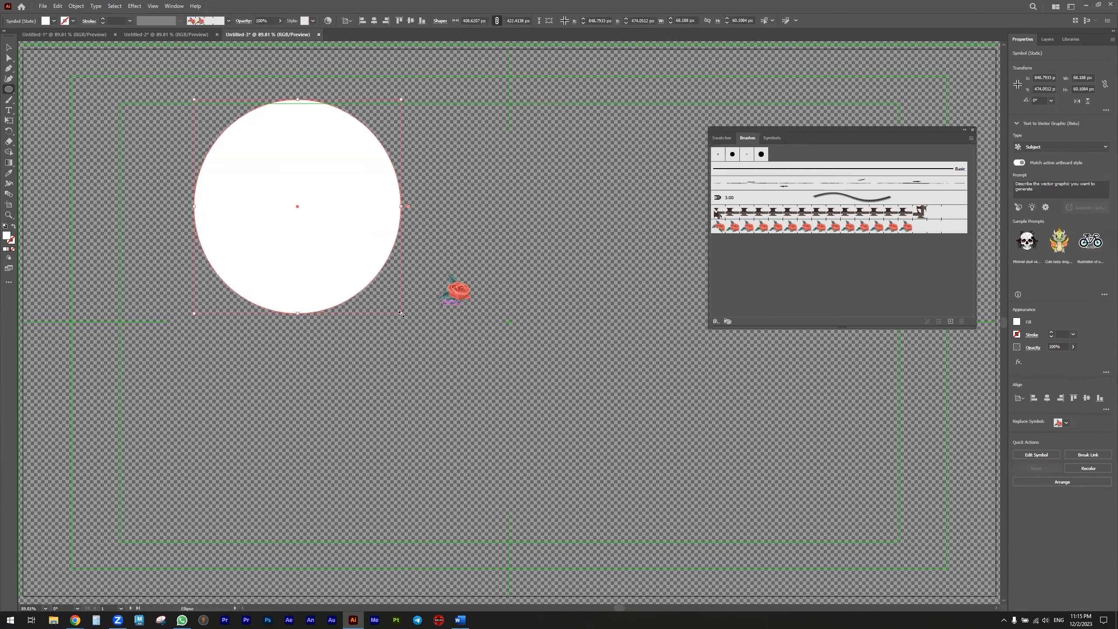
pyautogui.click(72, 21)
pyautogui.click(24, 36)
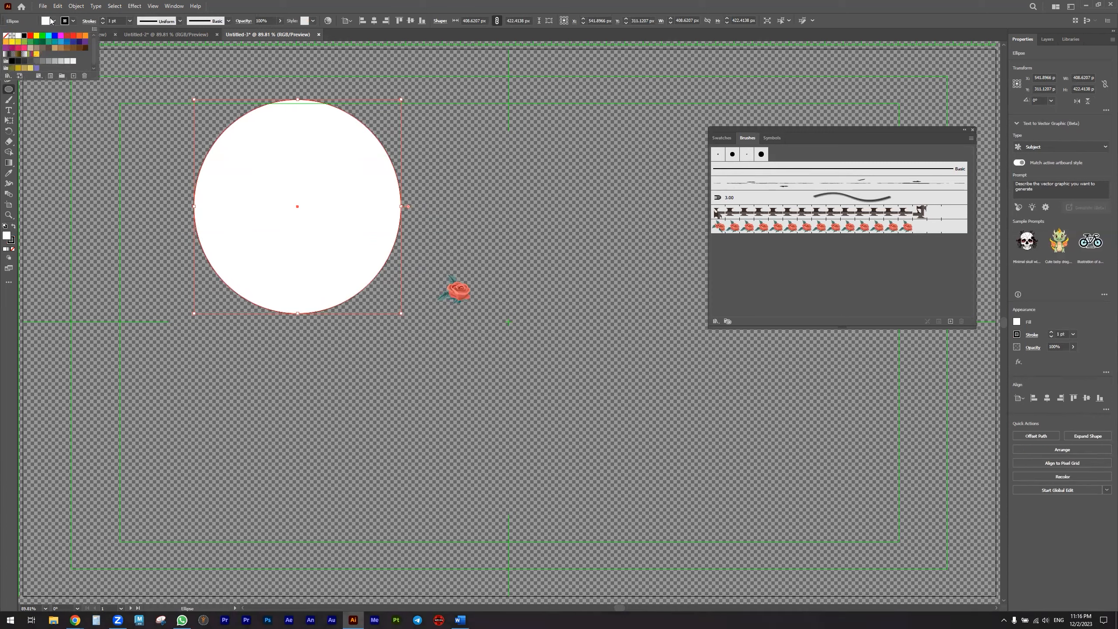
pyautogui.click(51, 21)
pyautogui.click(53, 21)
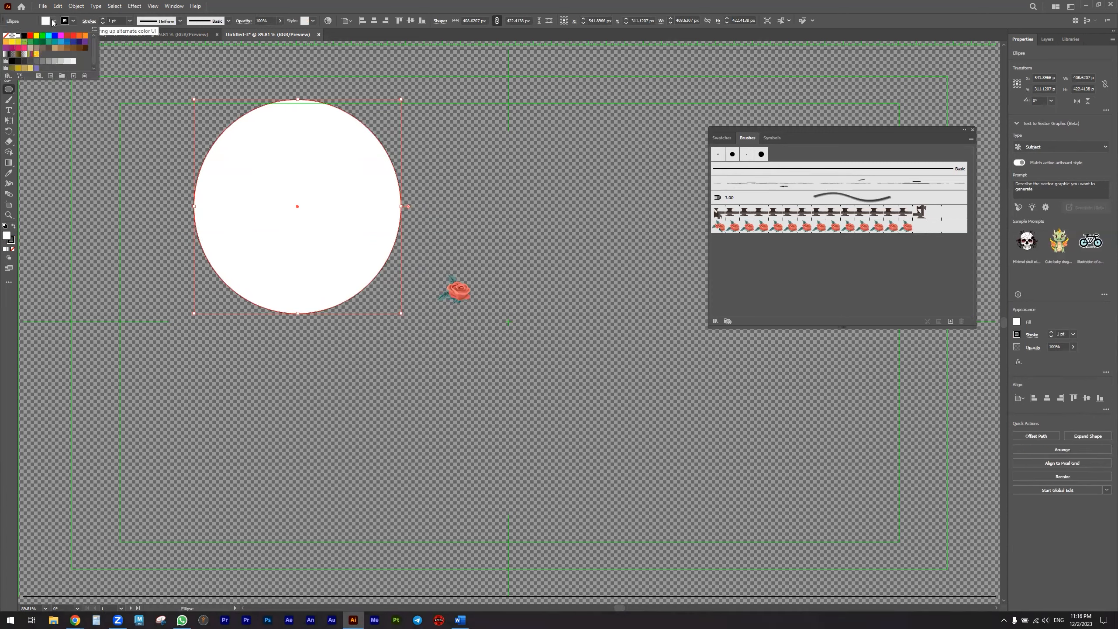
pyautogui.click(5, 36)
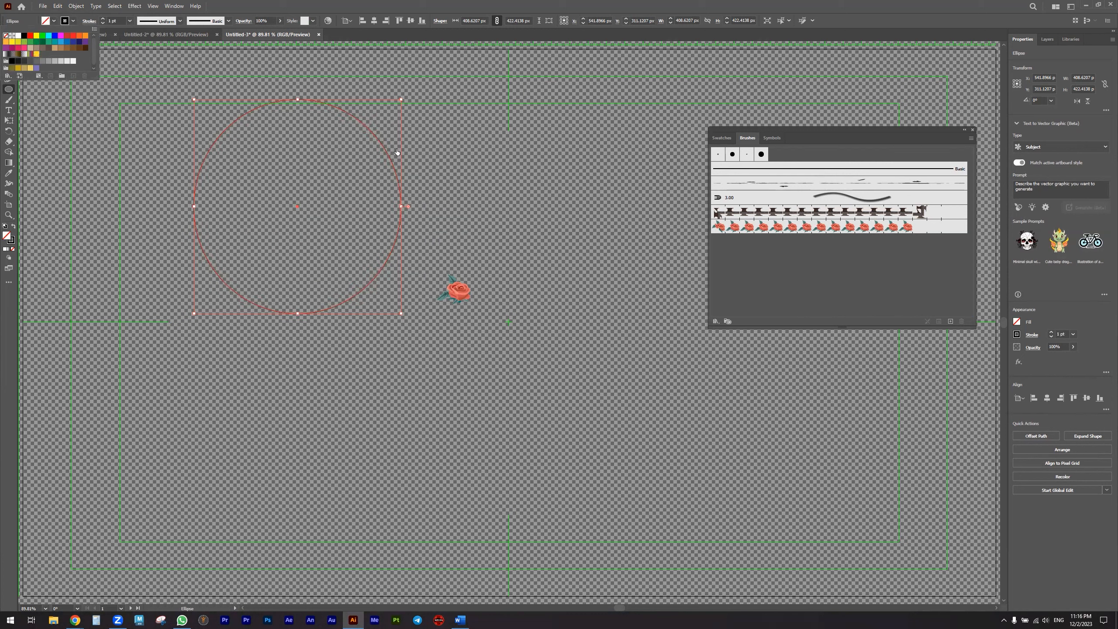
# Apply the rose pattern brush to the ellipse's outline and deselect it
pyautogui.click(796, 229)
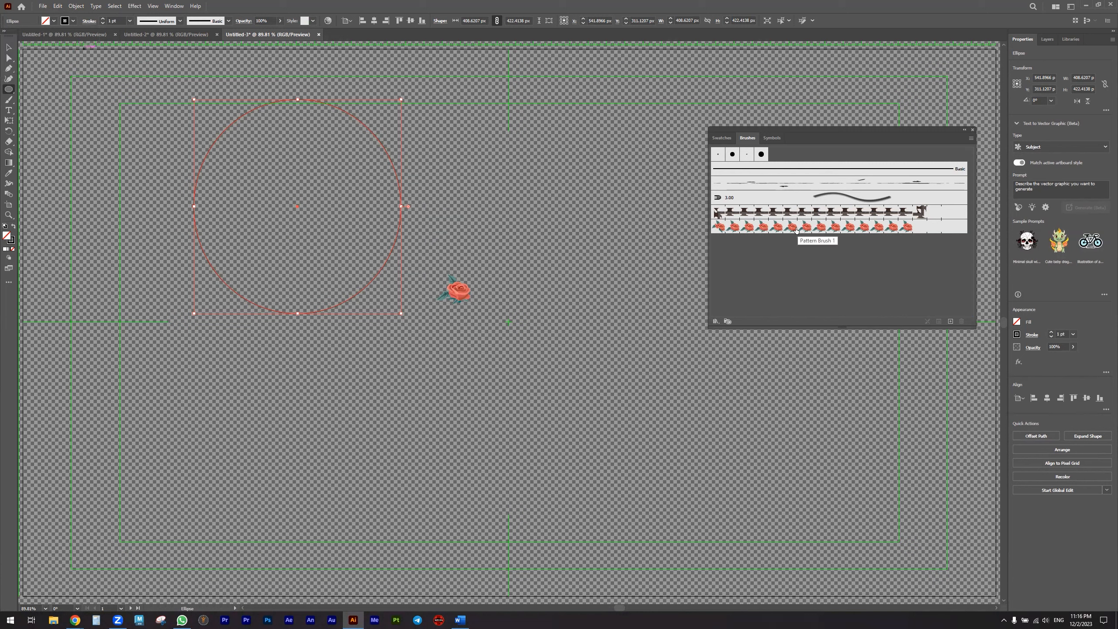
pyautogui.click(756, 230)
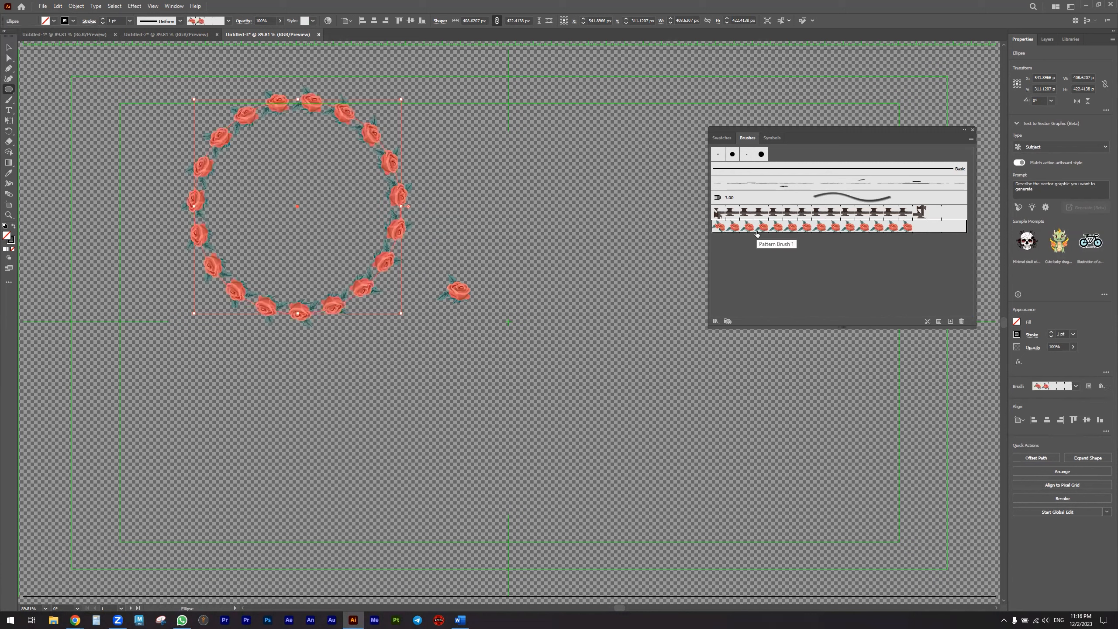
pyautogui.click(586, 258)
pyautogui.click(553, 336)
pyautogui.press('v')
pyautogui.click(124, 168)
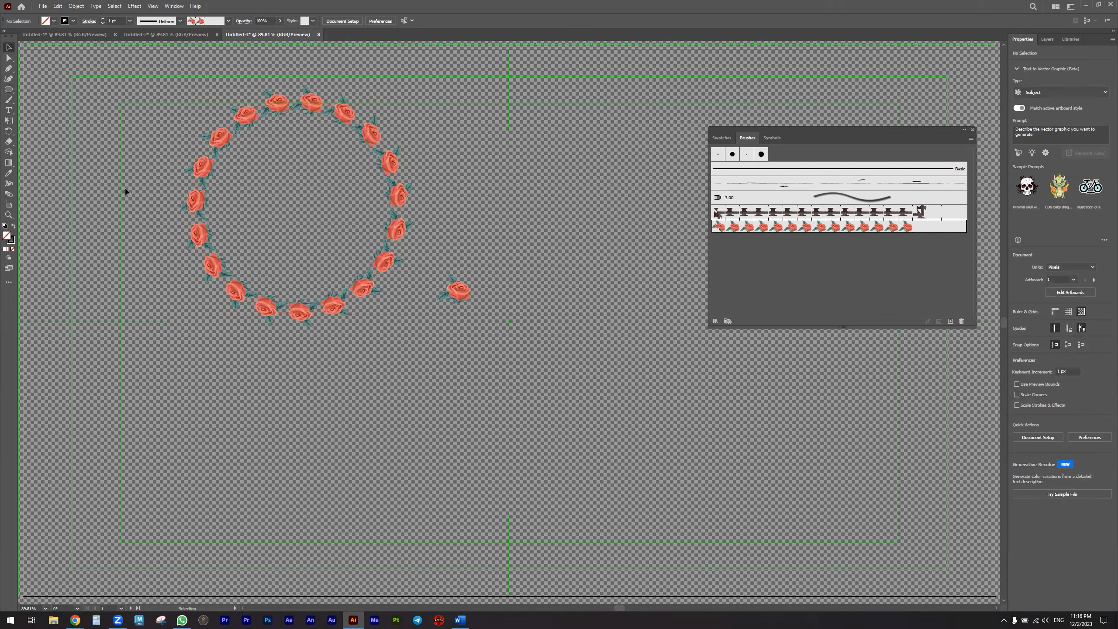